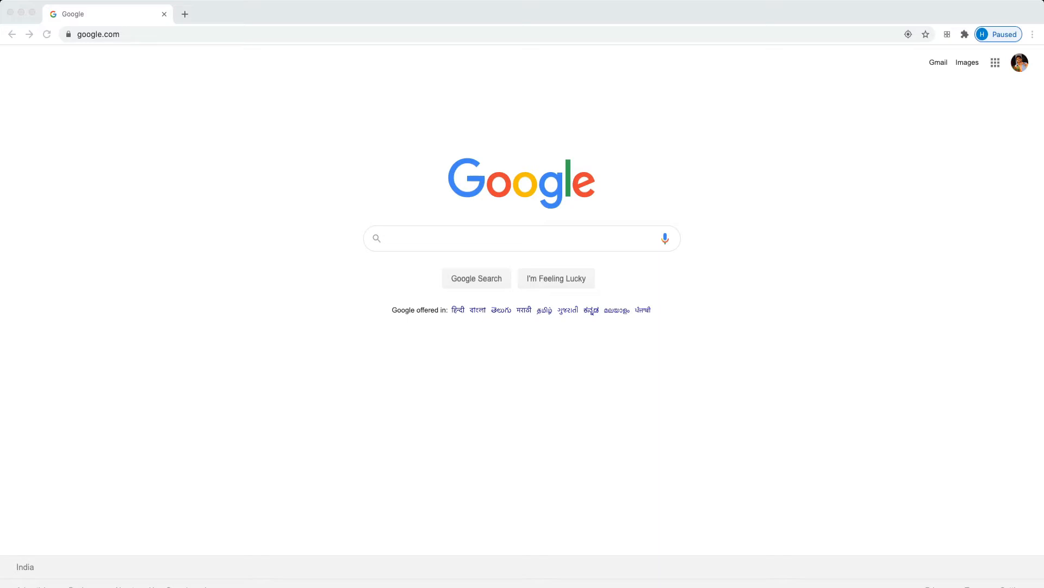
Search Google for "obs studio" and open the official obsproject.com website from the results
left_click(512, 239)
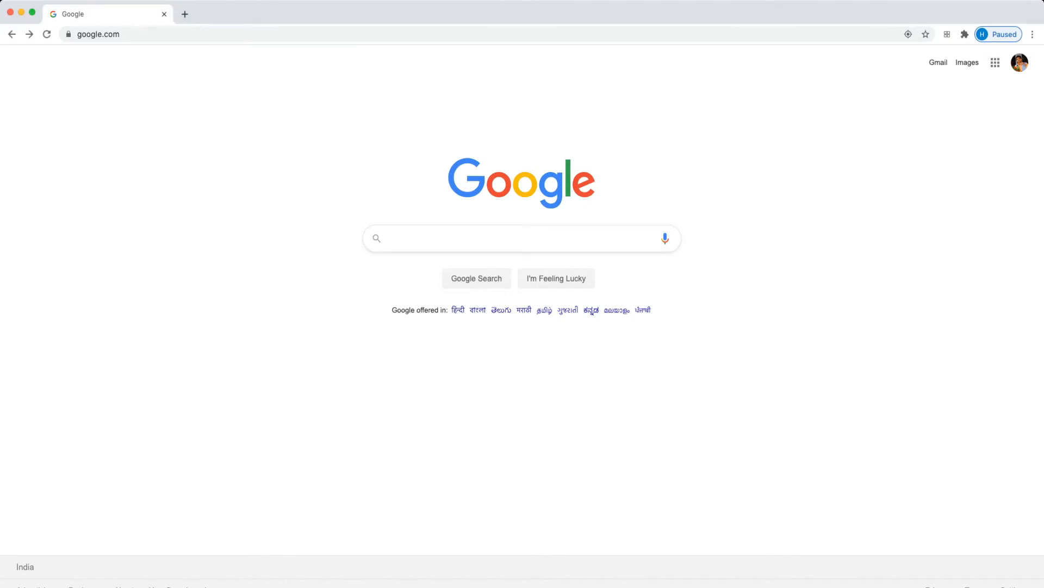
type("obs s")
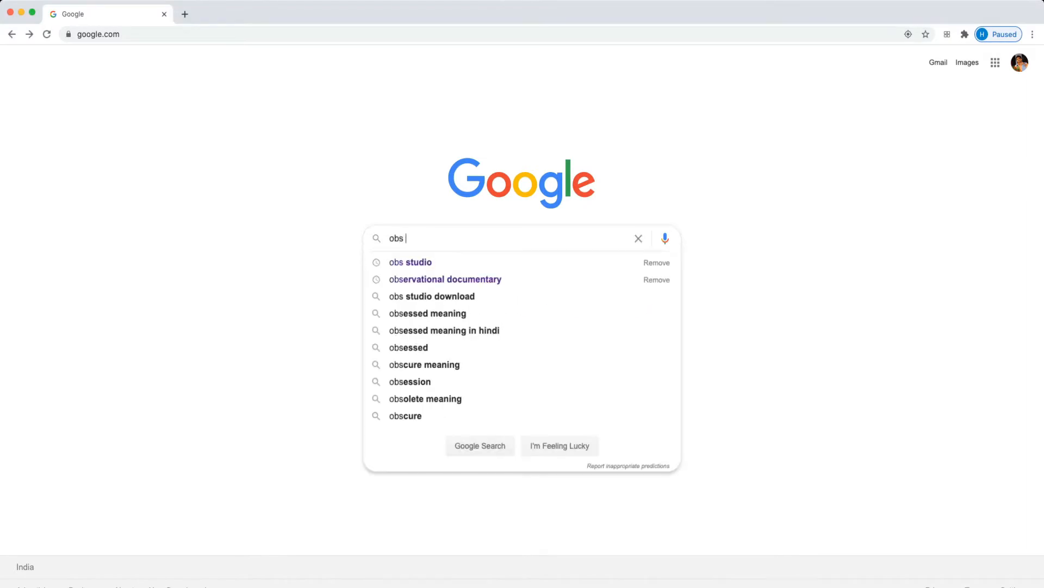
type("tudio")
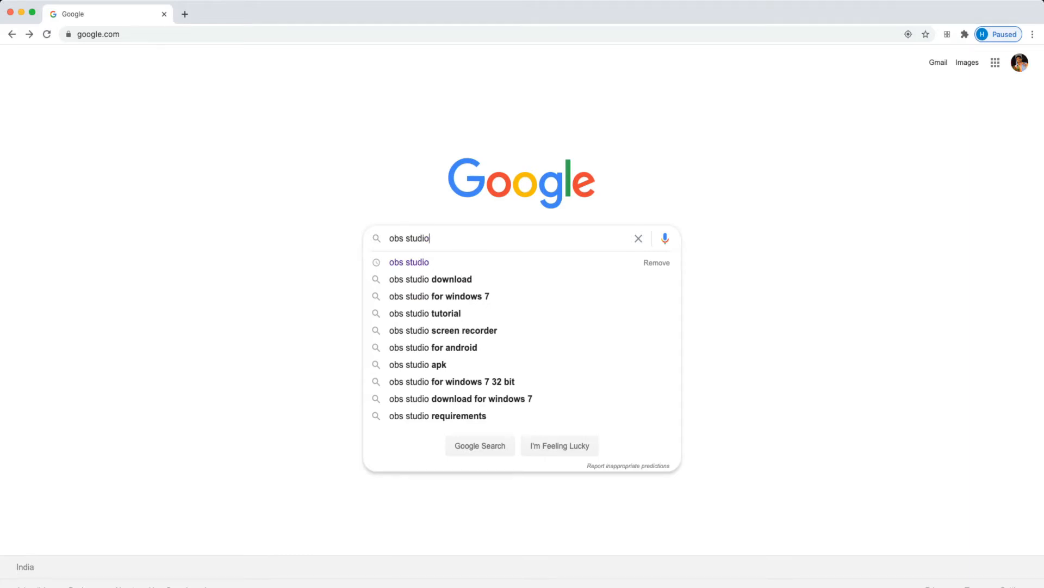
key("Return")
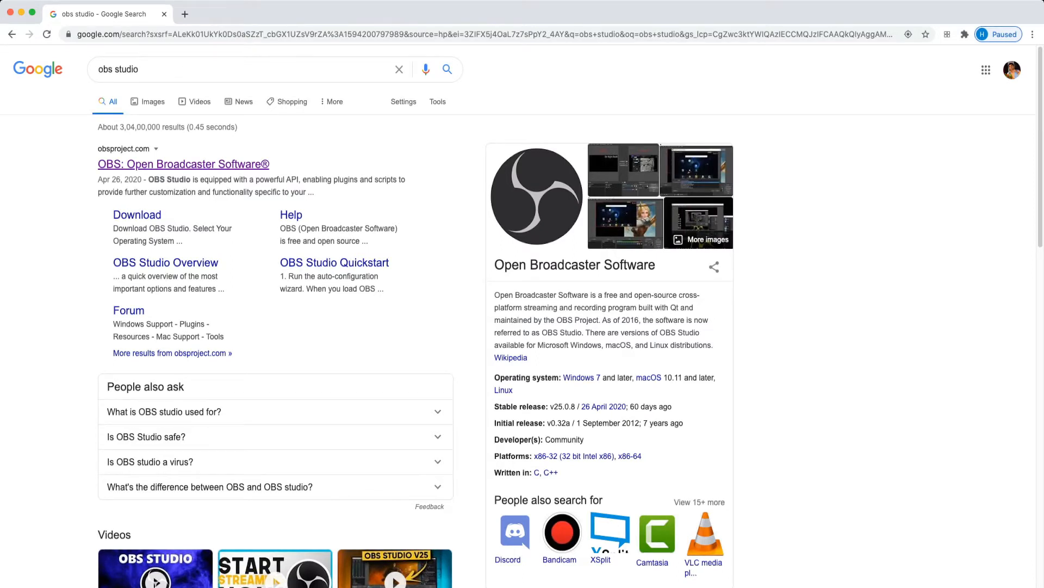
left_click(184, 164)
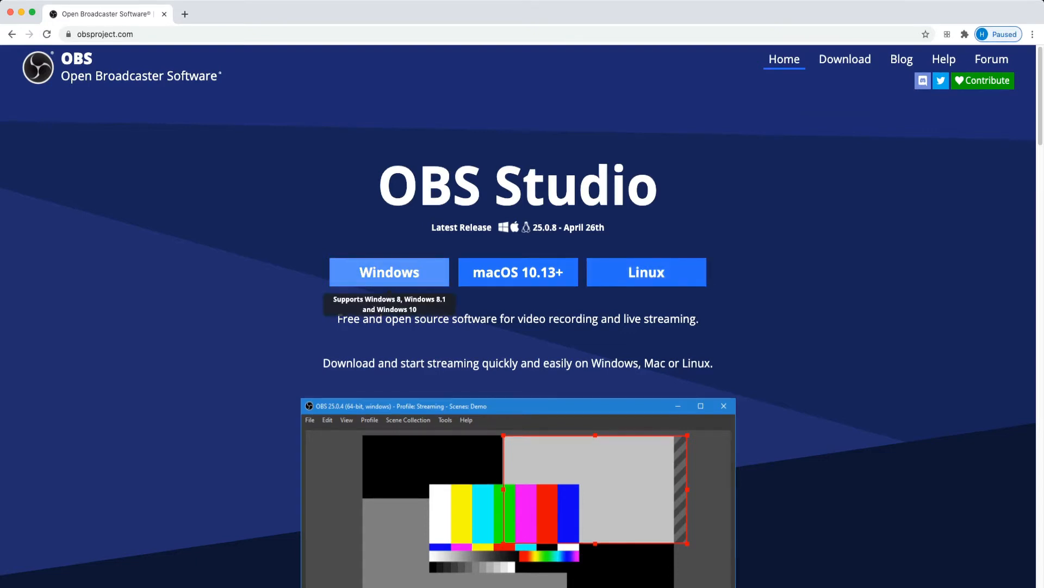
Download the Windows installer of OBS Studio, then return to the home page and view the site's Download page
left_click(390, 275)
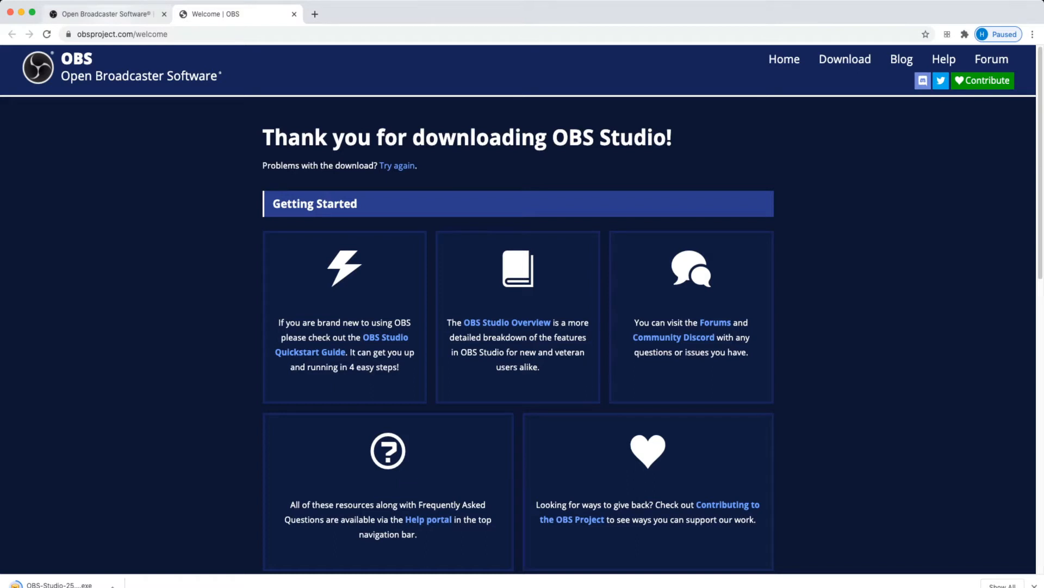
key("super+1")
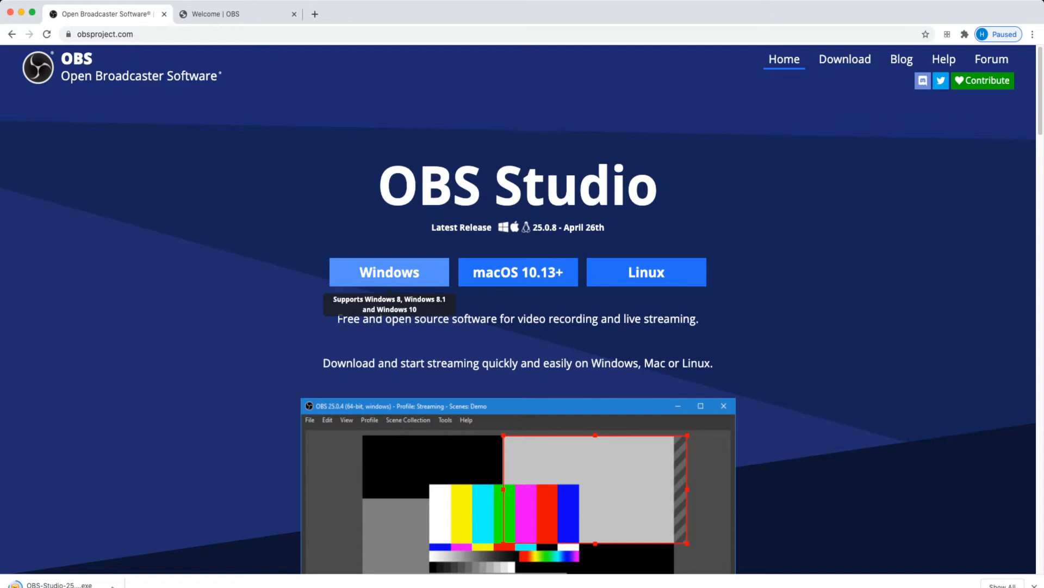
left_click(845, 60)
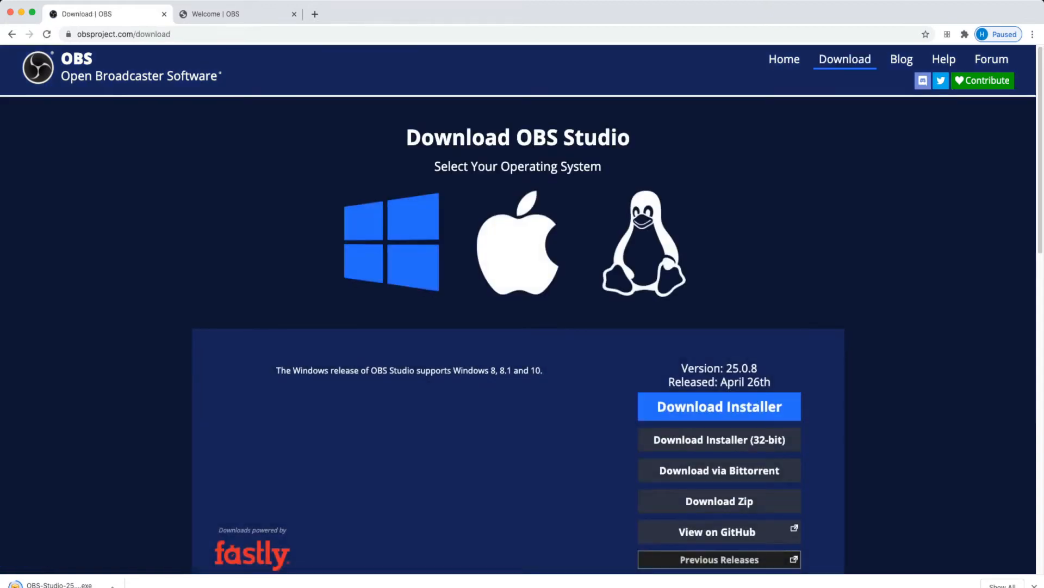
scroll(719, 381, "down", 3)
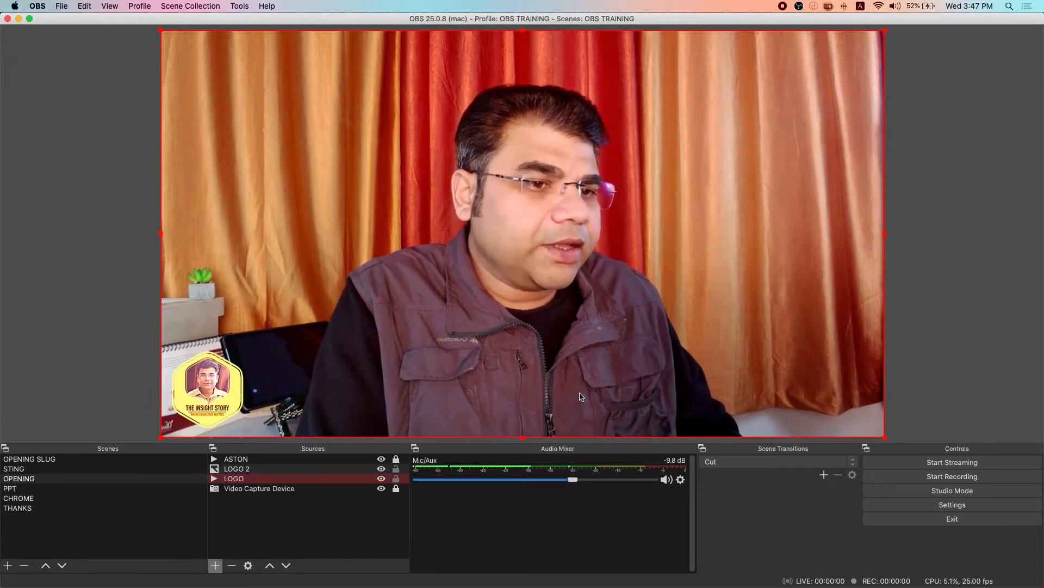
Switch to OBS and preview the OPENING SLUG, STING, OPENING, PPT and THANKS scenes, finishing on the OPENING scene
left_click(123, 460)
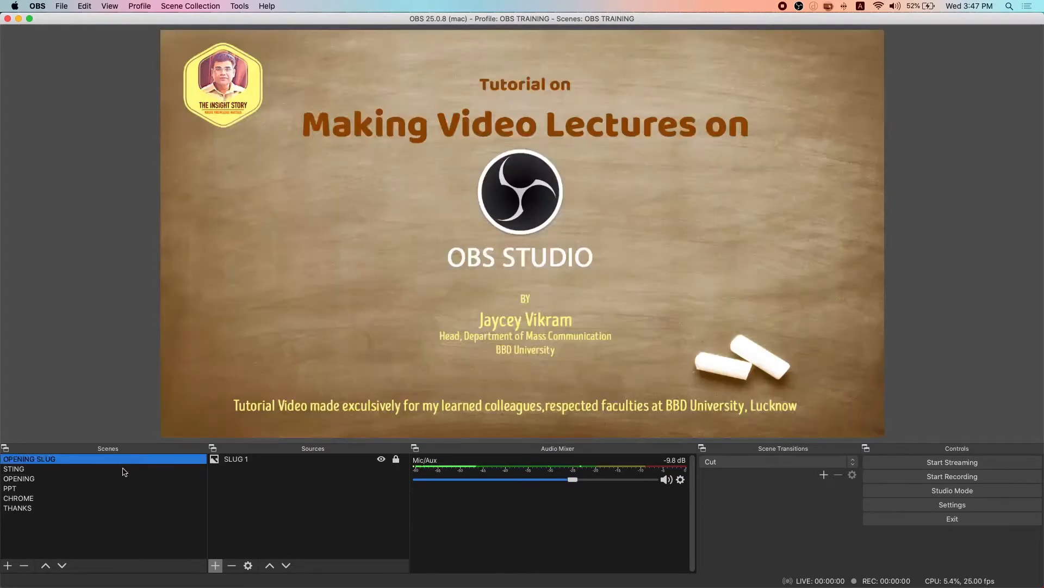
left_click(122, 469)
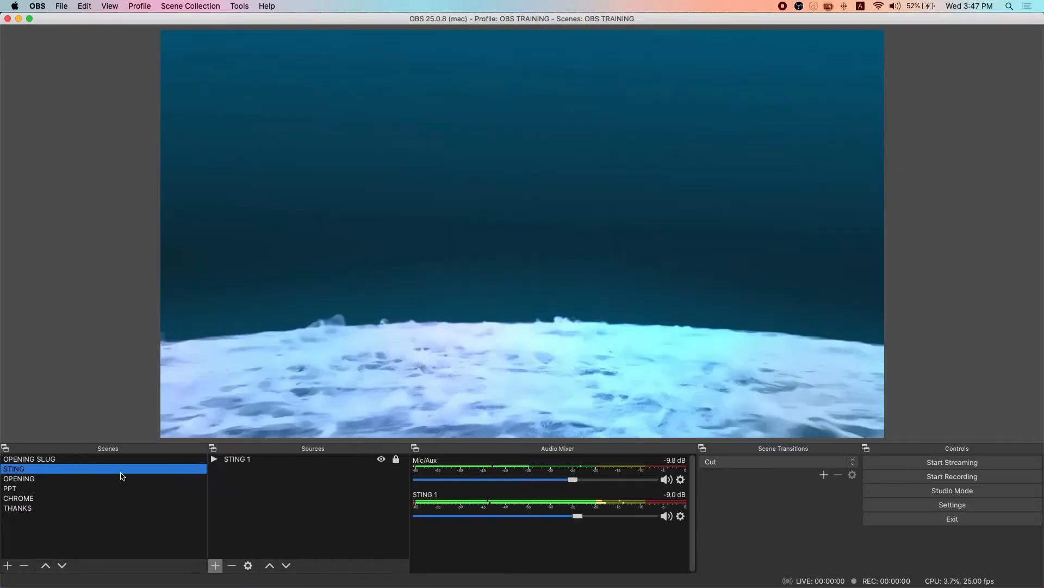
left_click(120, 480)
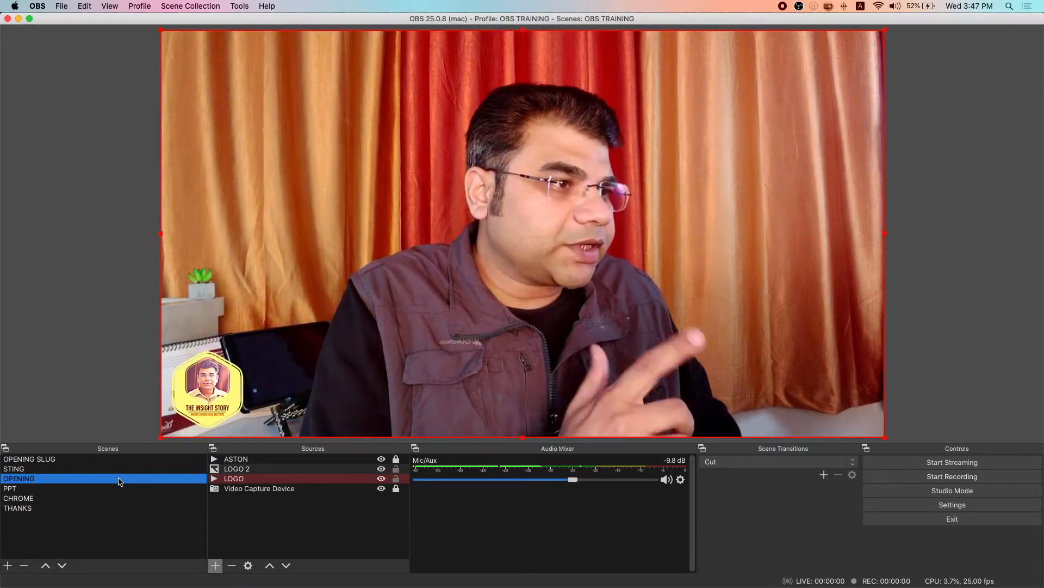
left_click(116, 489)
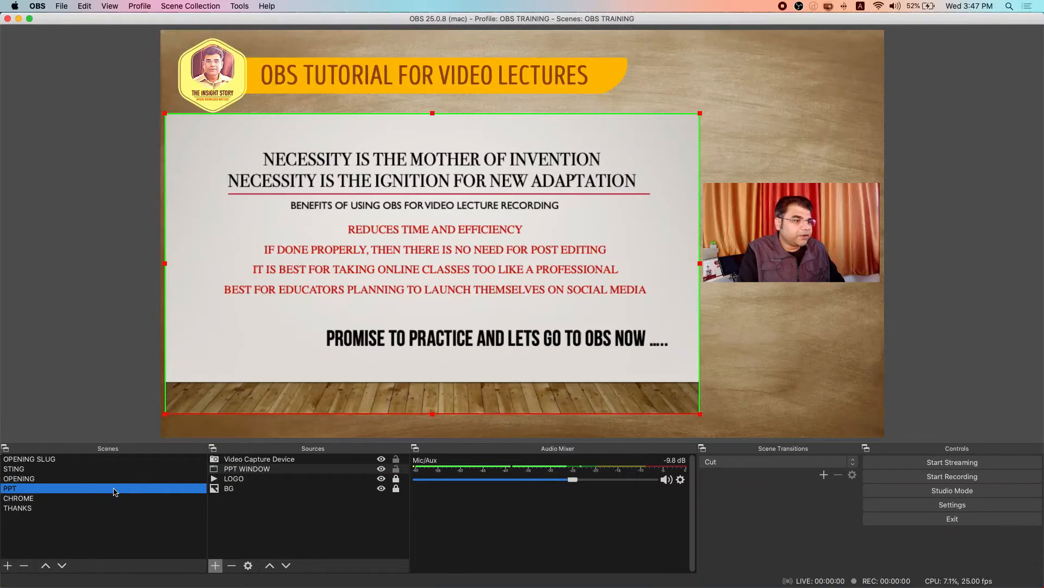
left_click(105, 509)
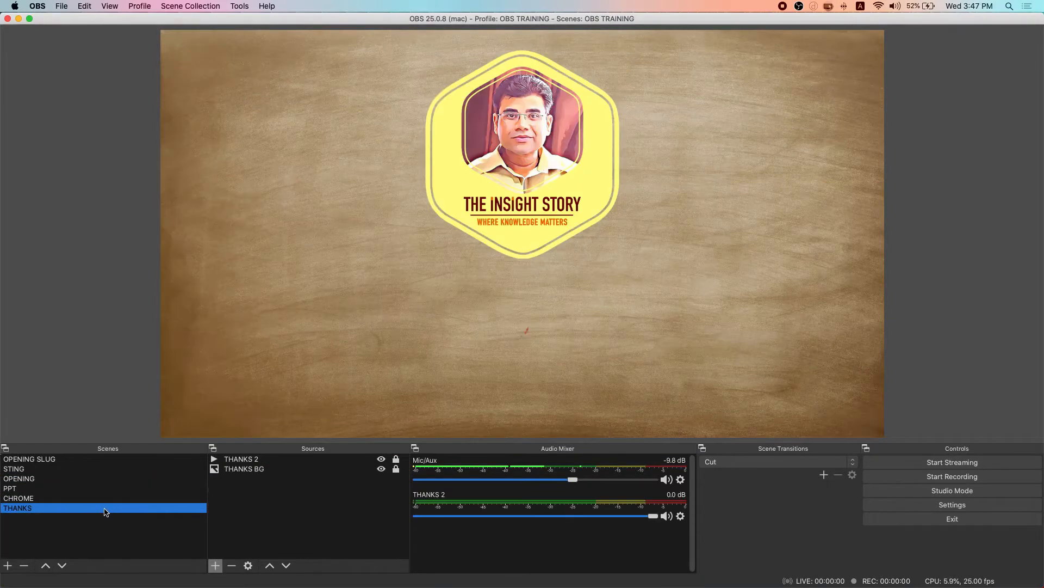
left_click(72, 459)
left_click(103, 467)
left_click(100, 460)
left_click(100, 469)
left_click(99, 478)
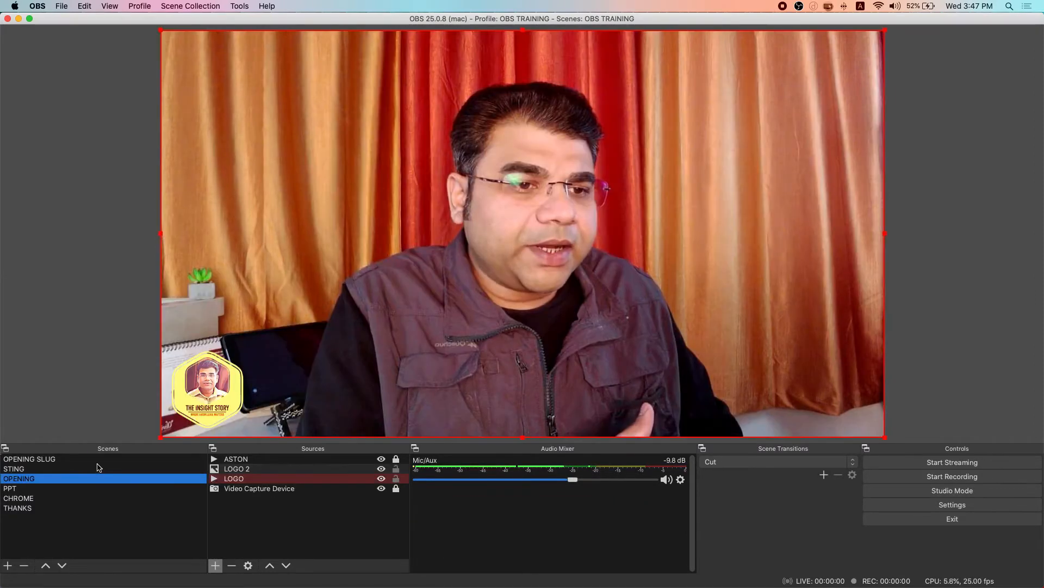
left_click(98, 460)
left_click(99, 468)
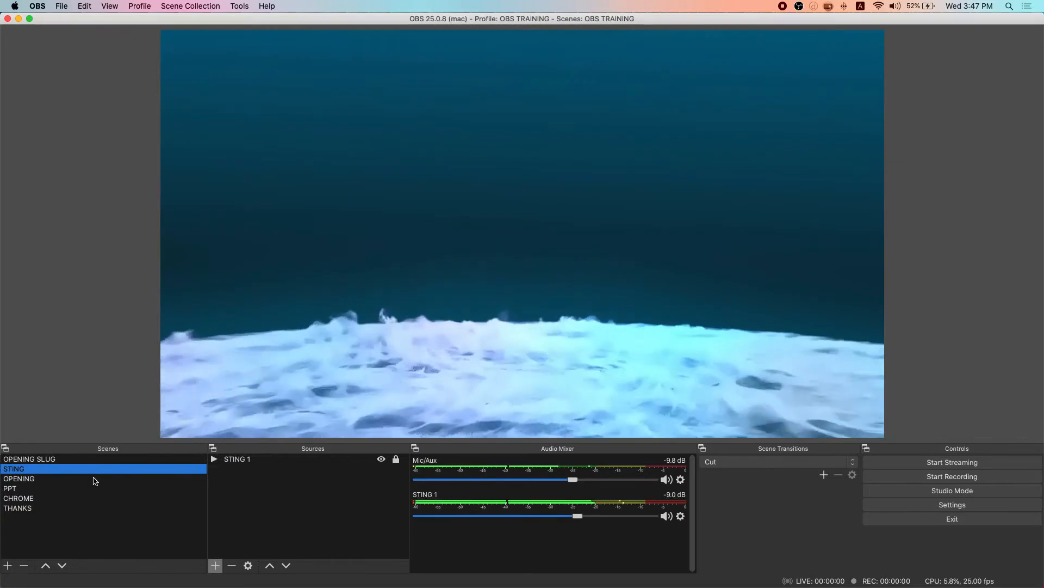
left_click(95, 478)
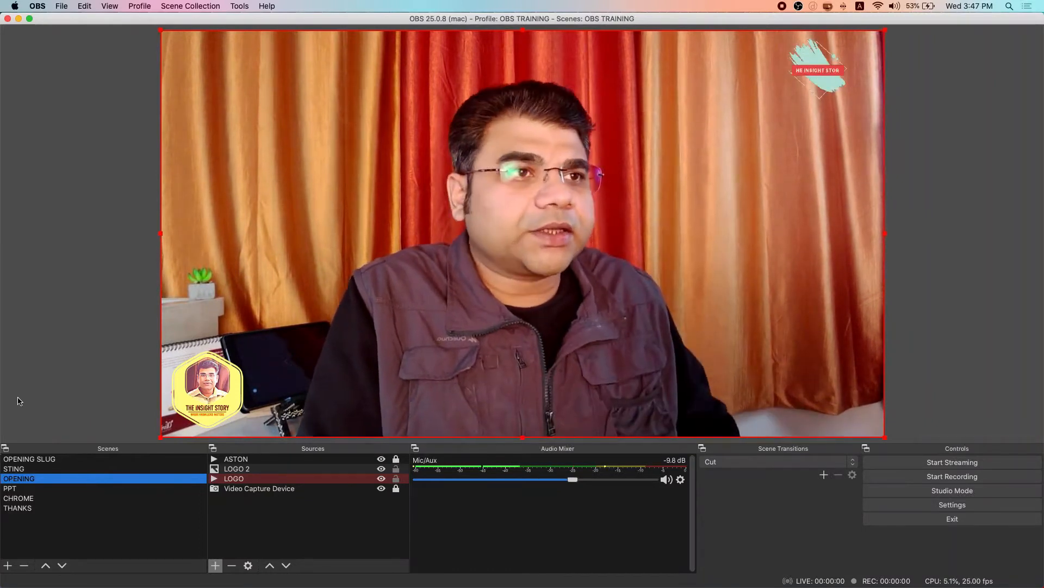
Create a new profile and name it with the presenter's name
left_click(139, 7)
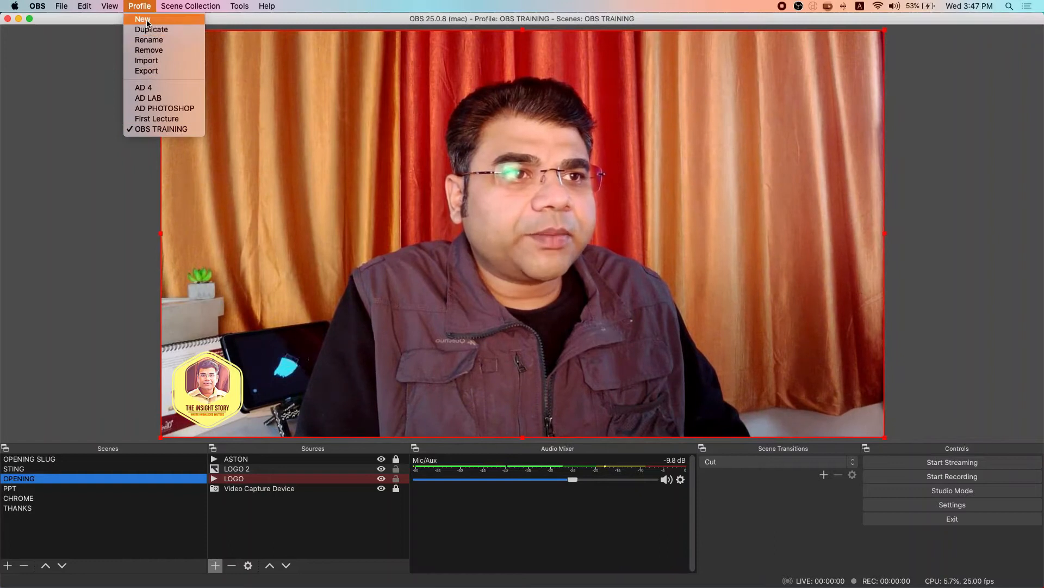
left_click(145, 23)
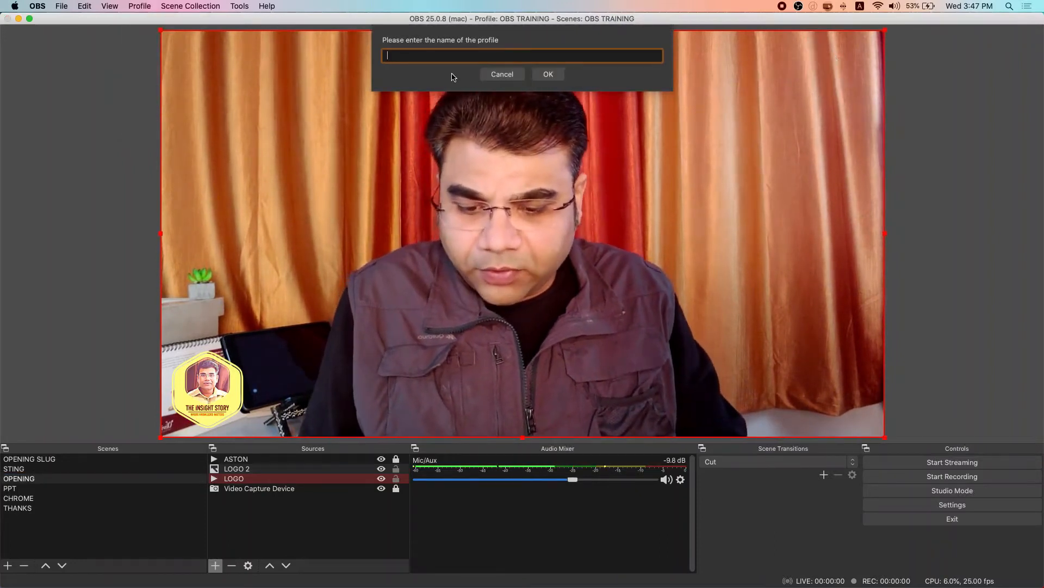
type("JC VIKRAM")
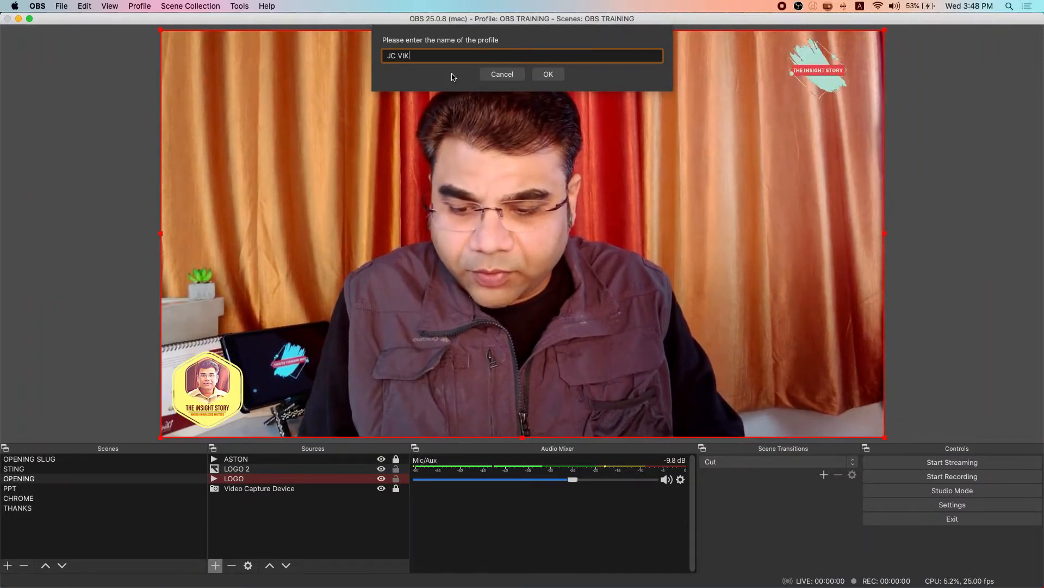
left_click(545, 76)
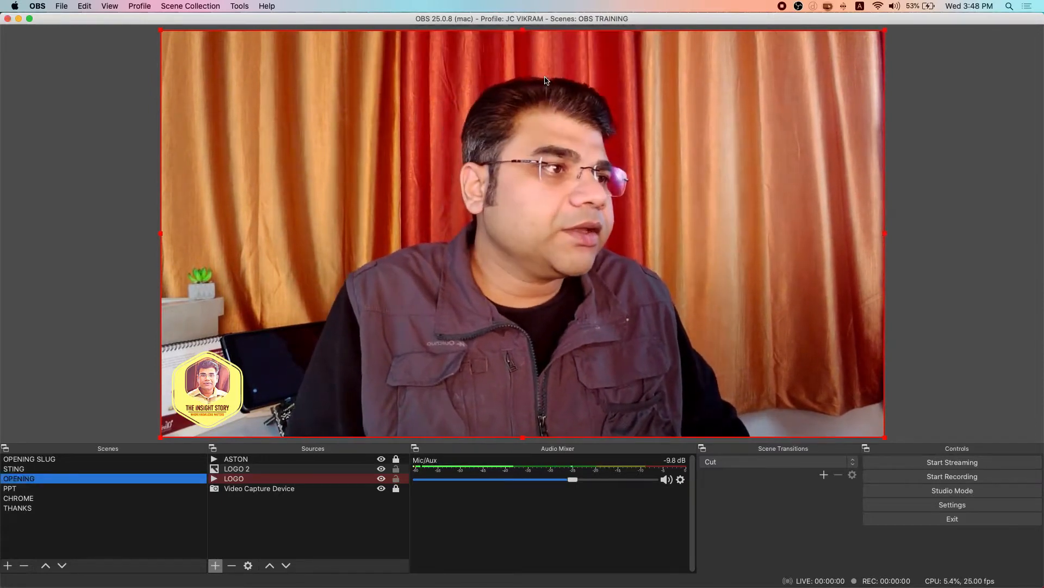
Create a new scene collection named MY LECTURE
left_click(201, 6)
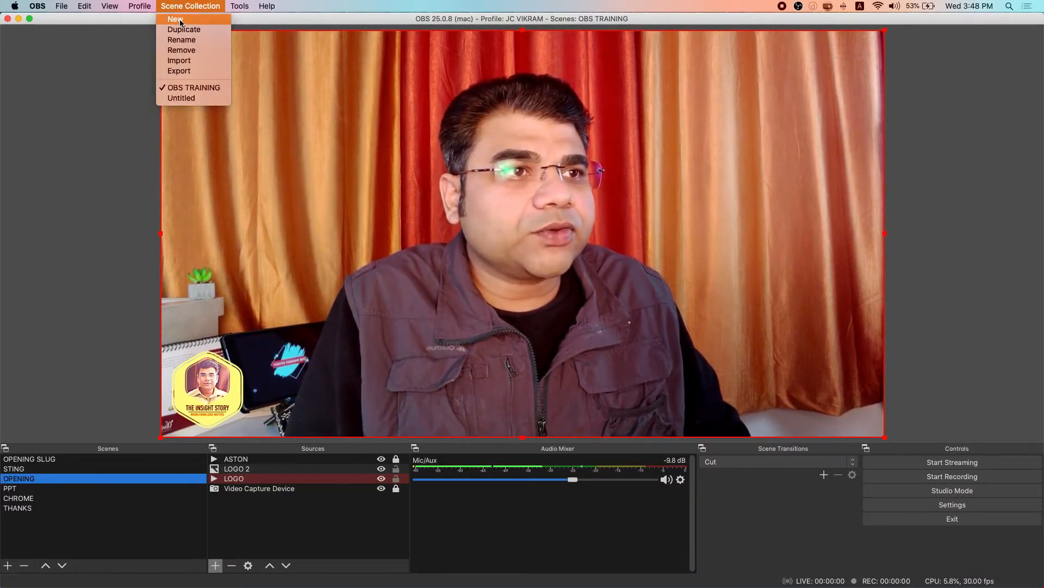
left_click(180, 22)
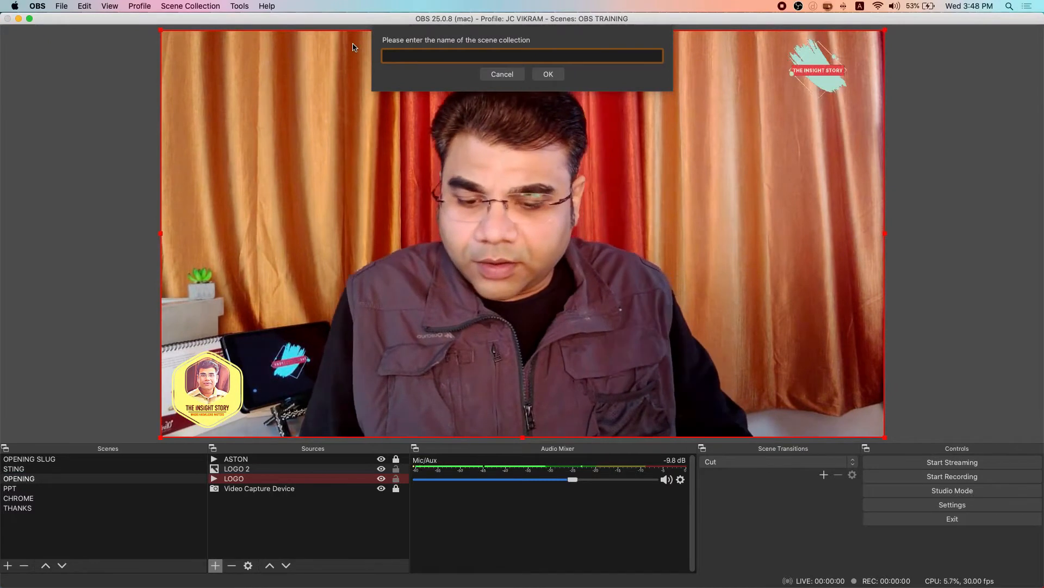
type("MY LECTURE")
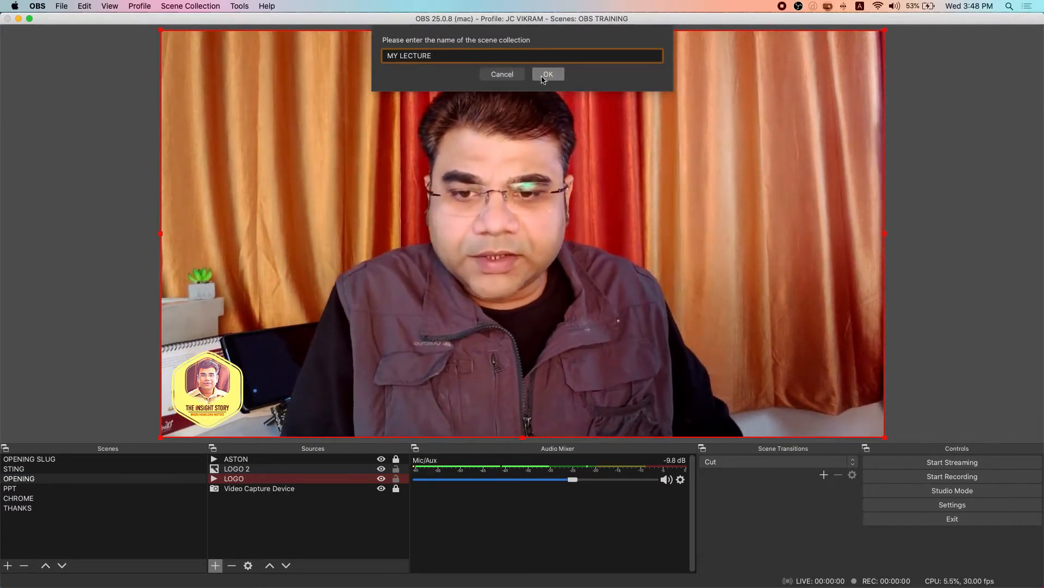
left_click(548, 75)
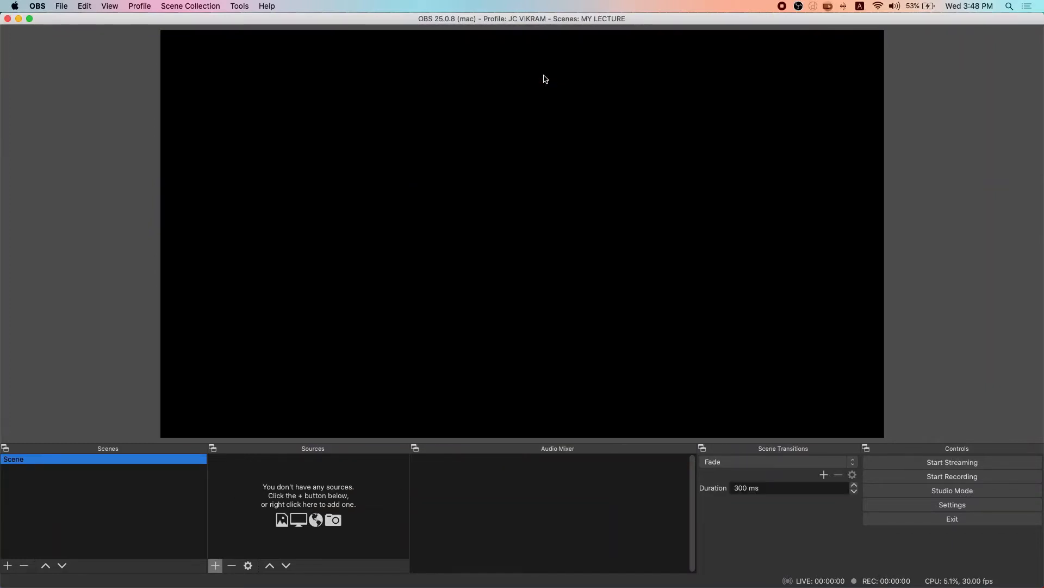
left_click(140, 6)
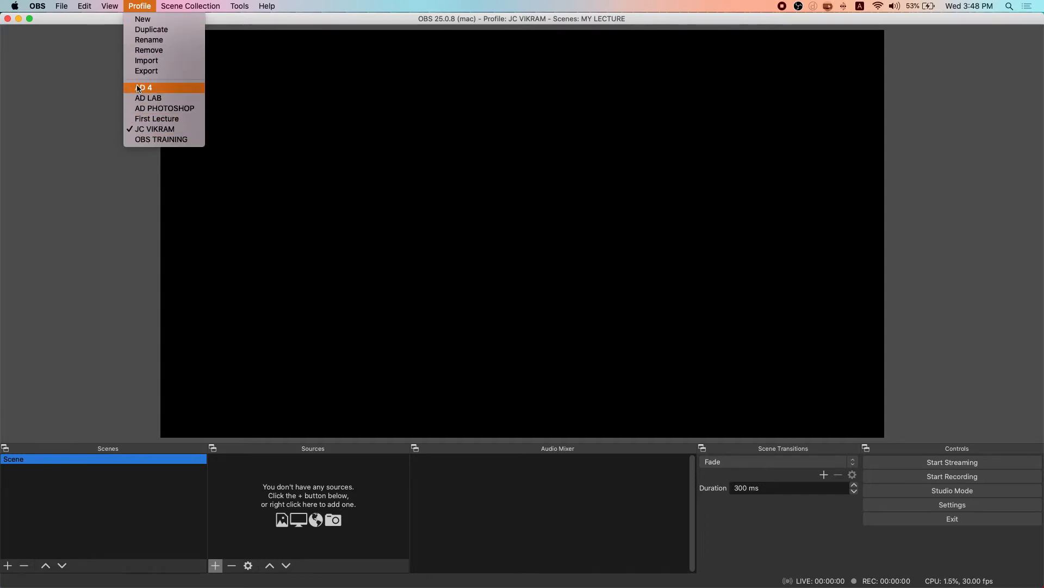
mouse_move(184, 8)
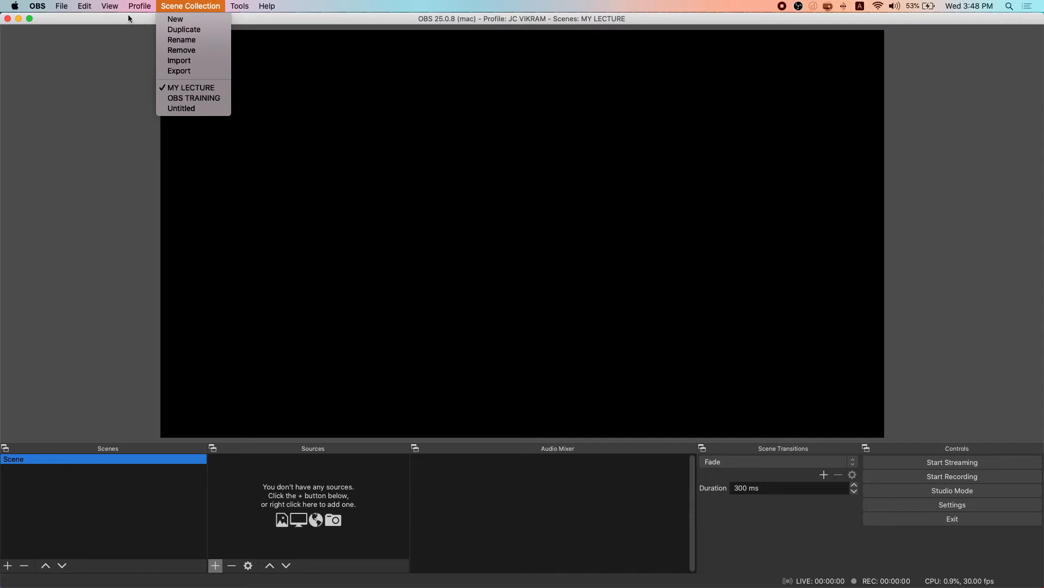
left_click(94, 25)
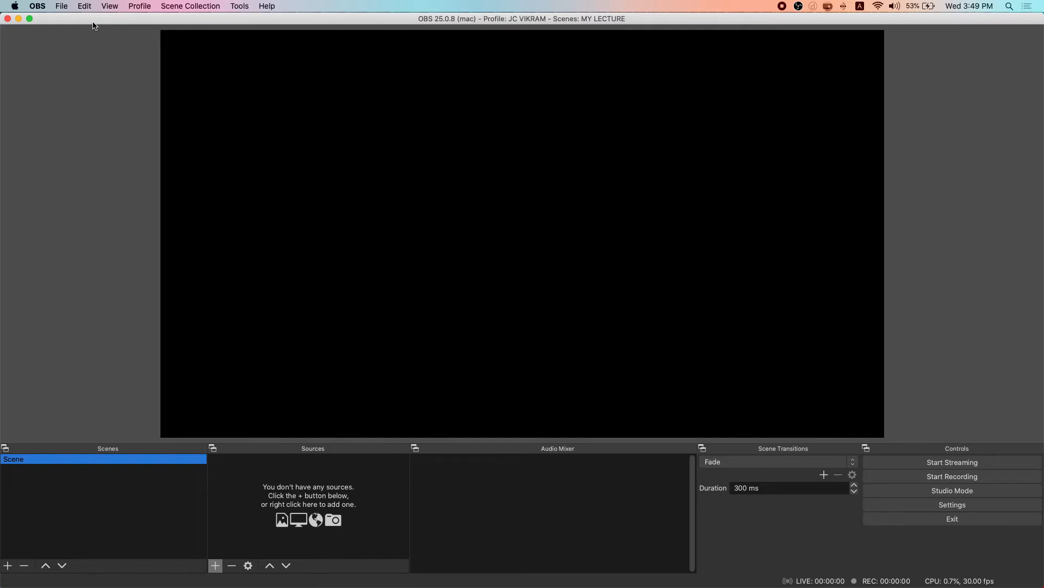
Start the Auto-Configuration Wizard, choose to optimize just for recording without streaming, and continue to the video settings
left_click(238, 8)
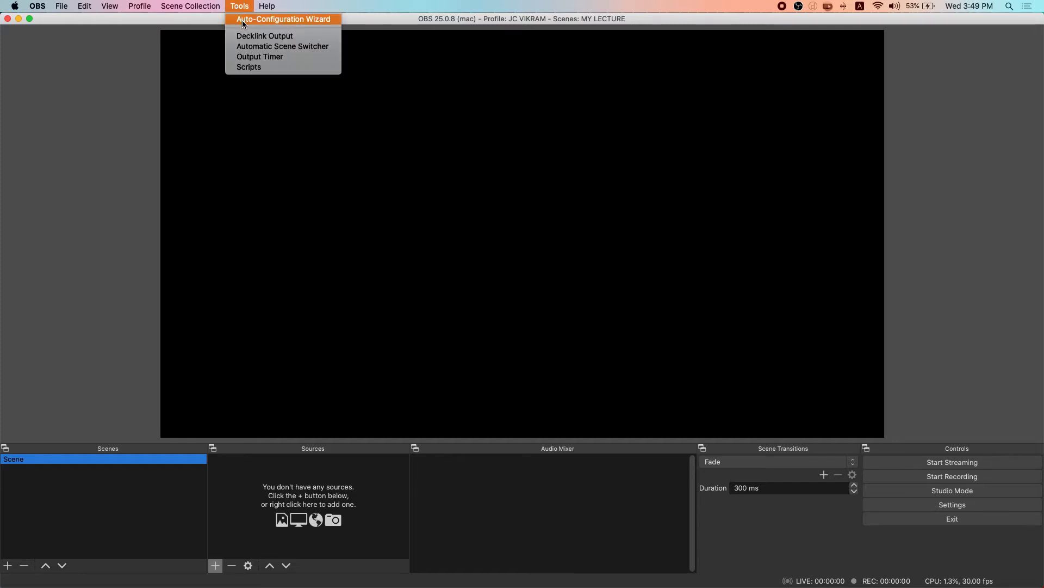
left_click(243, 22)
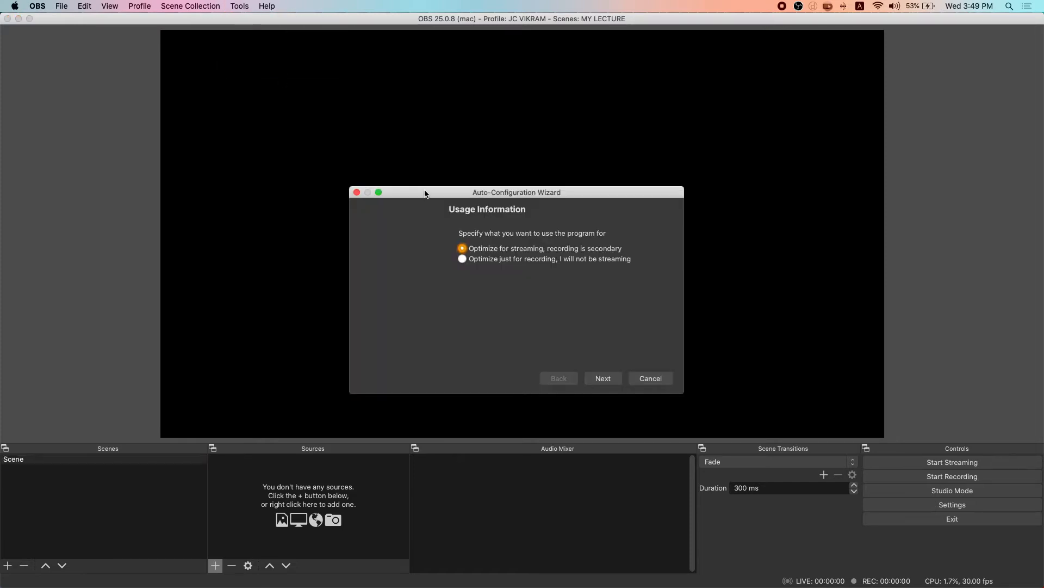
left_click_drag(382, 117, 376, 106)
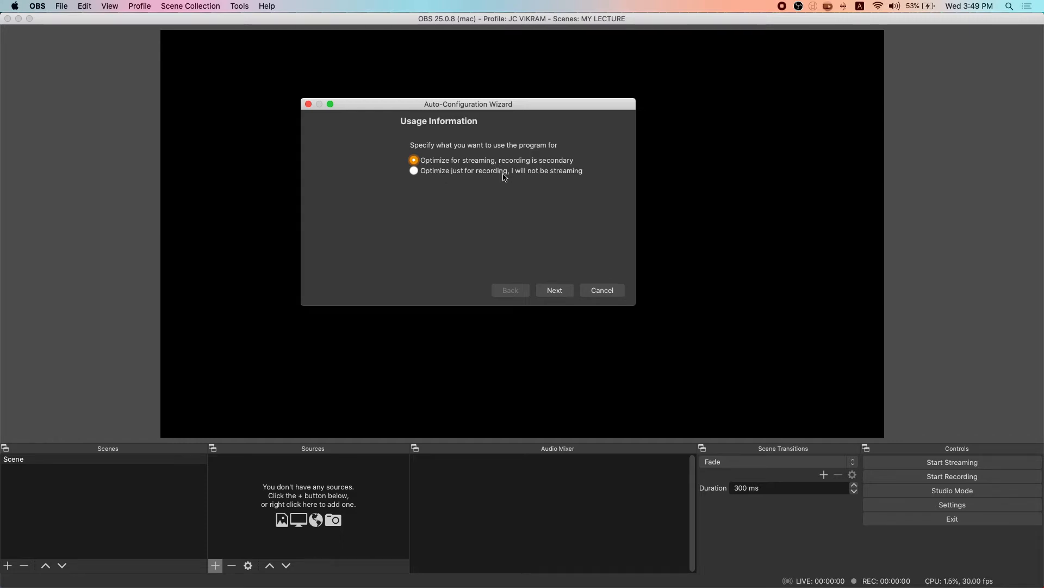
left_click(415, 174)
left_click(555, 293)
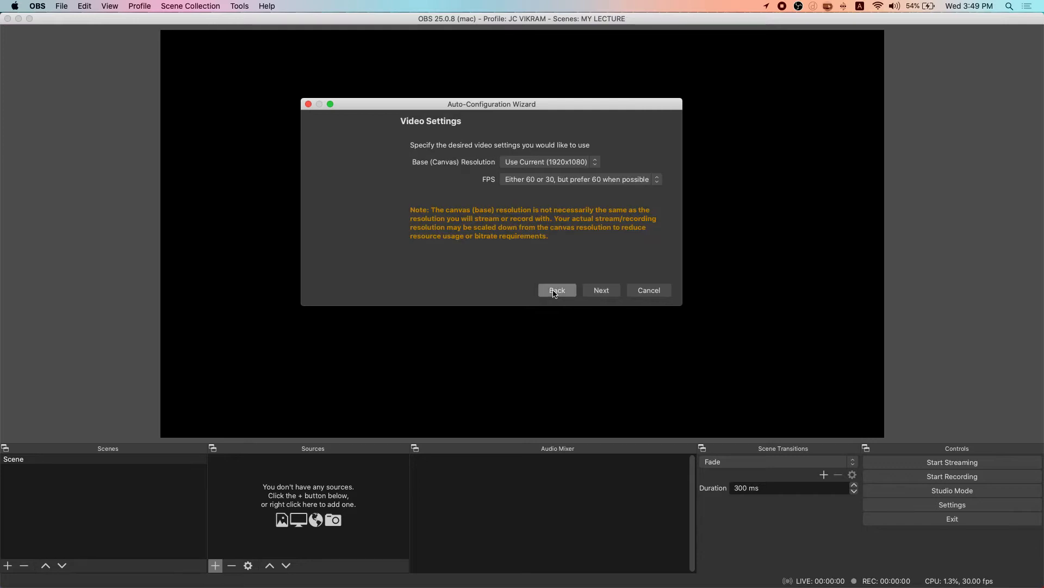
Keep the current 1920x1080 canvas resolution, set the wizard's FPS to 30, run the test and apply the resulting settings
left_click(541, 163)
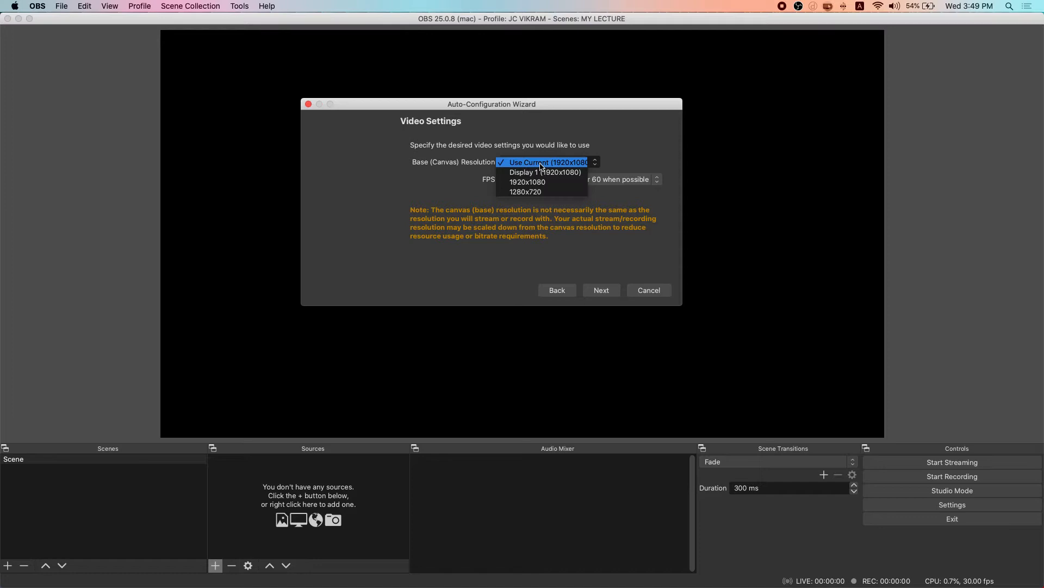
left_click(541, 163)
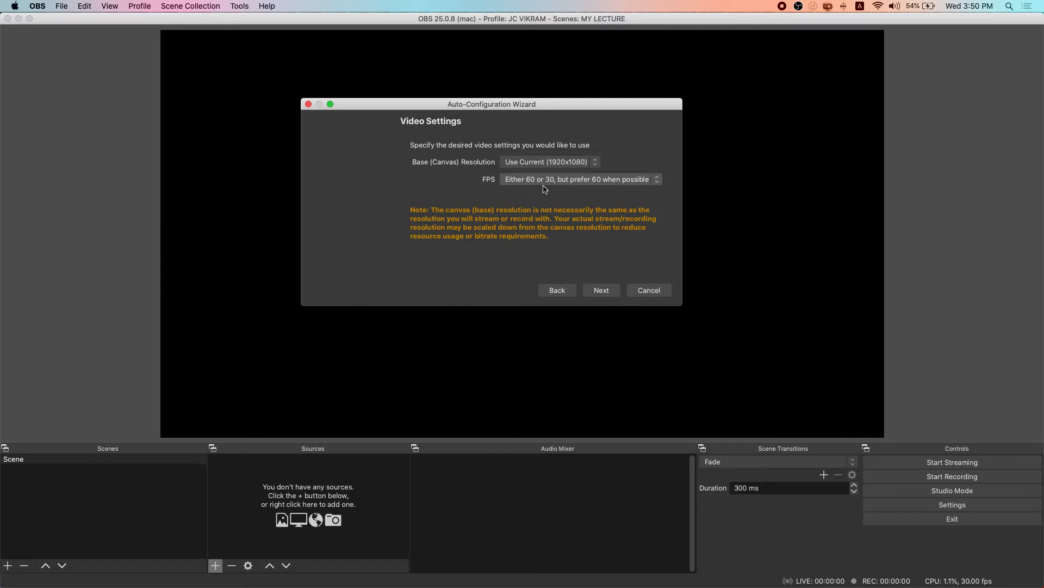
left_click(577, 179)
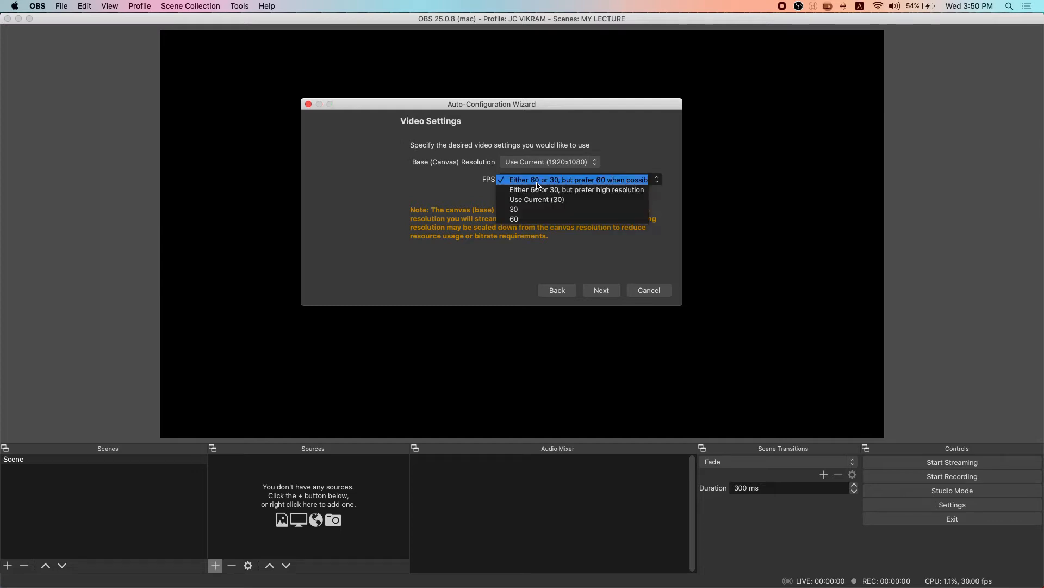
left_click(528, 210)
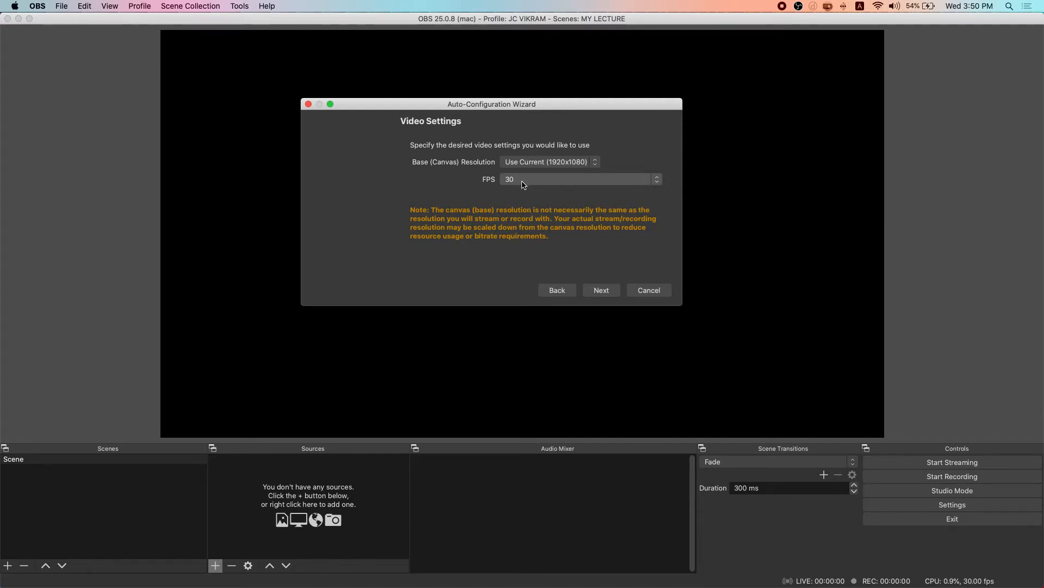
left_click(601, 290)
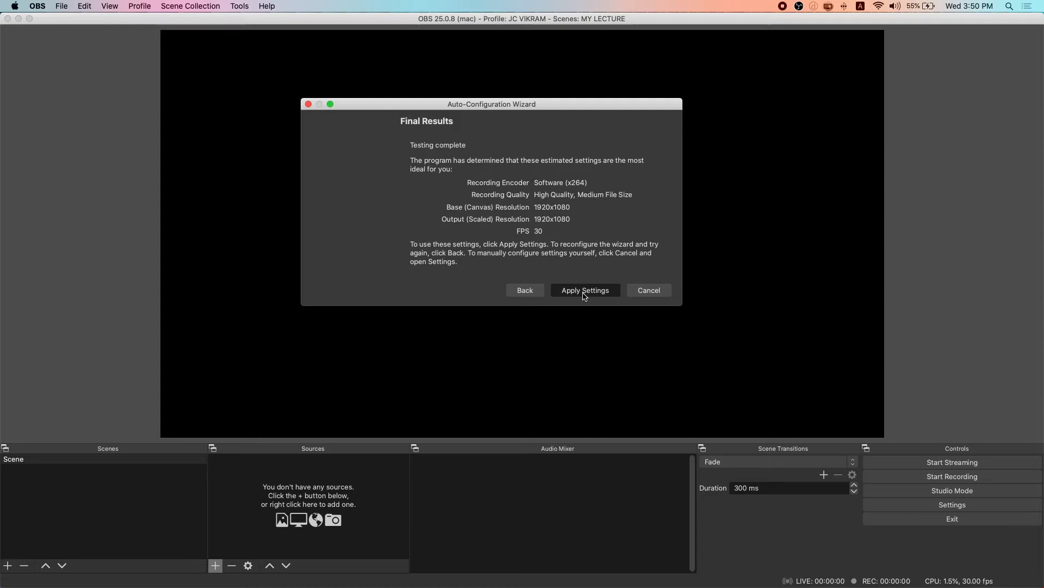
left_click(585, 291)
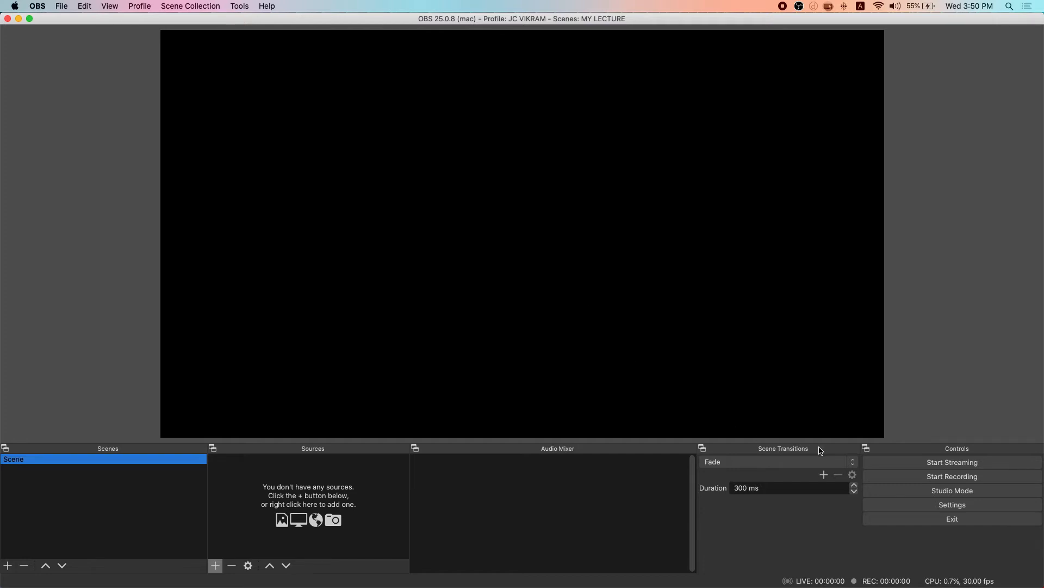
Open the program settings and review the general options and the available streaming services
left_click(902, 505)
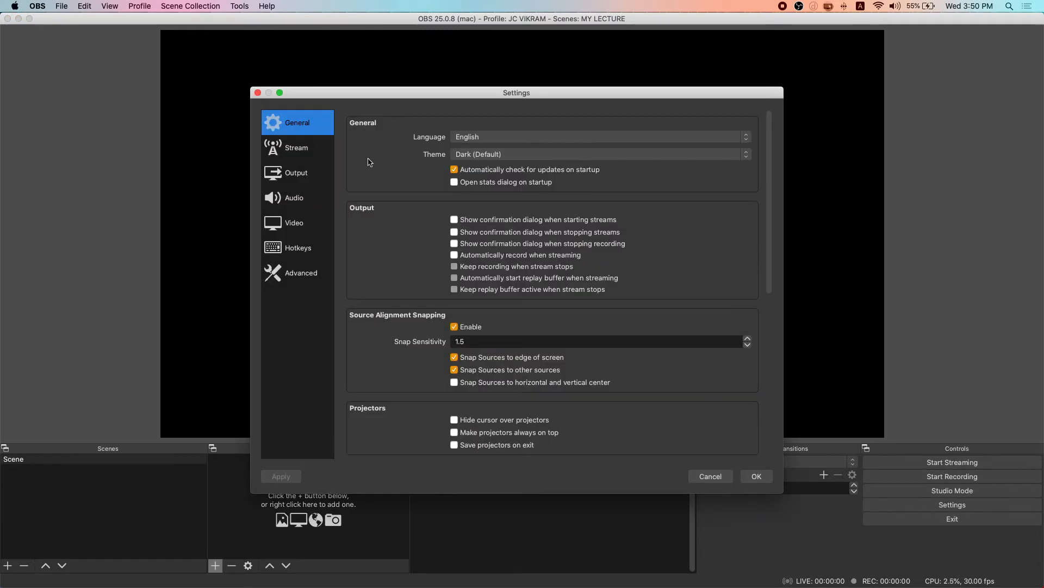
left_click_drag(375, 97, 340, 69)
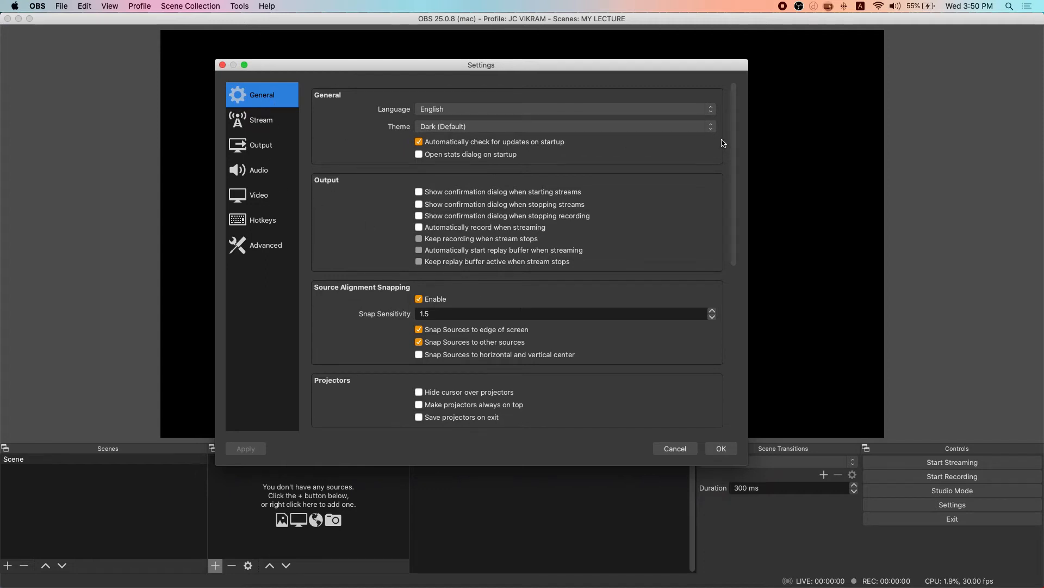
mouse_move(735, 144)
left_mouse_down()
mouse_move(741, 324)
mouse_move(748, 133)
left_mouse_up()
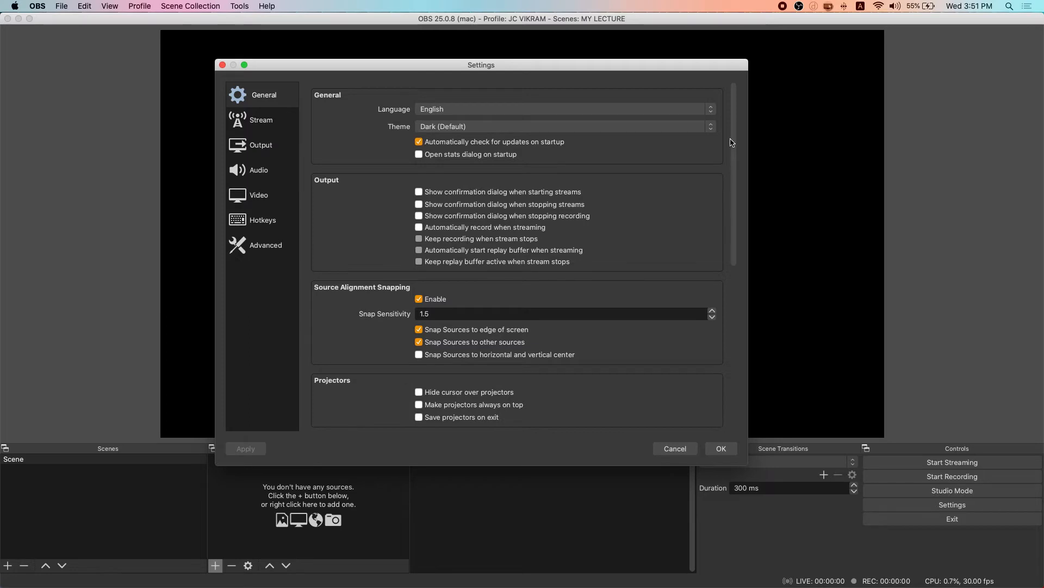
left_click(263, 125)
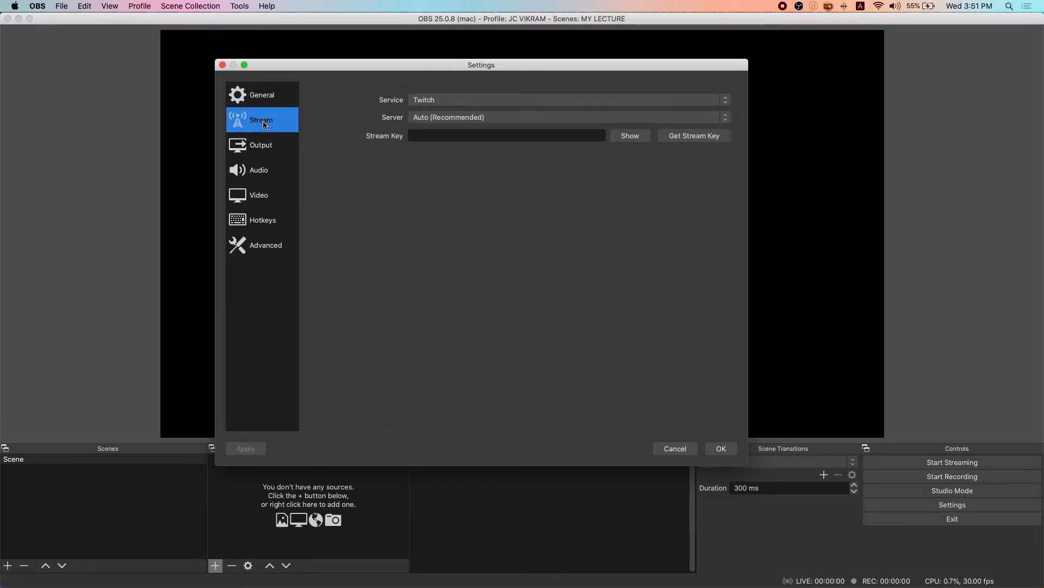
left_click(448, 104)
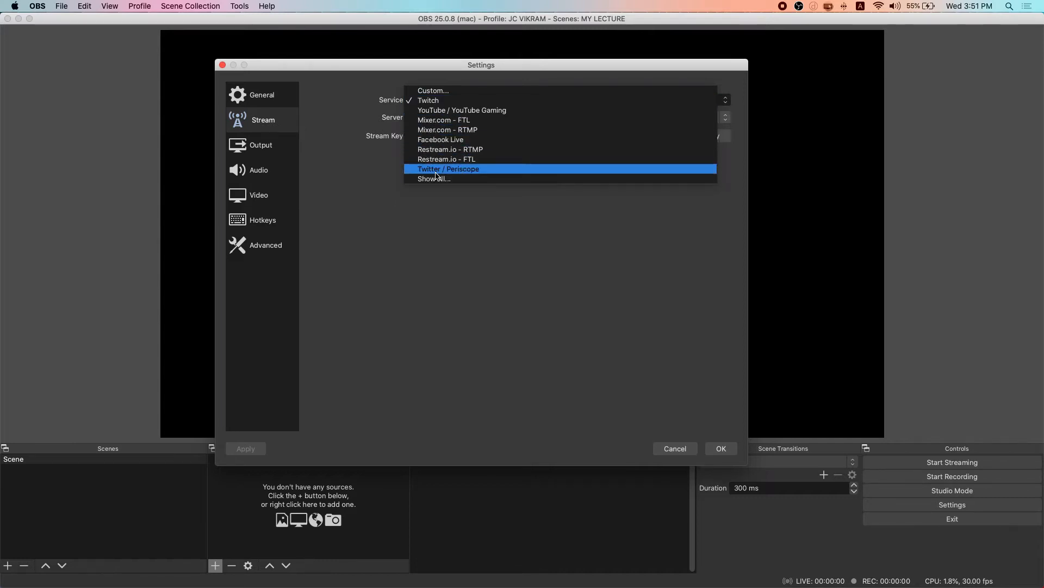
left_click(382, 159)
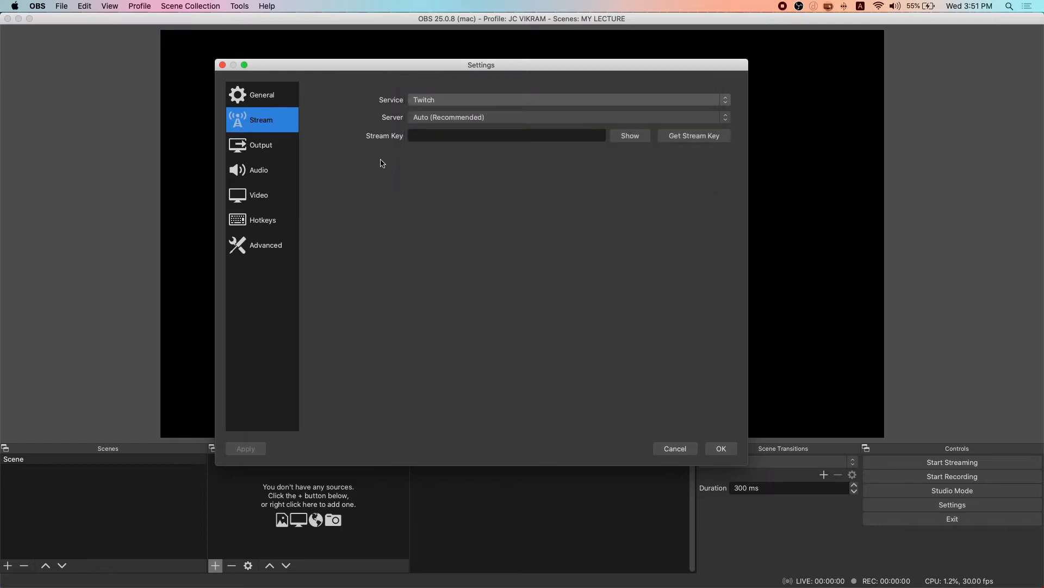
Set the output recording quality to Indistinguishable Quality, Large File Size and the recording format to mp4
left_click(263, 153)
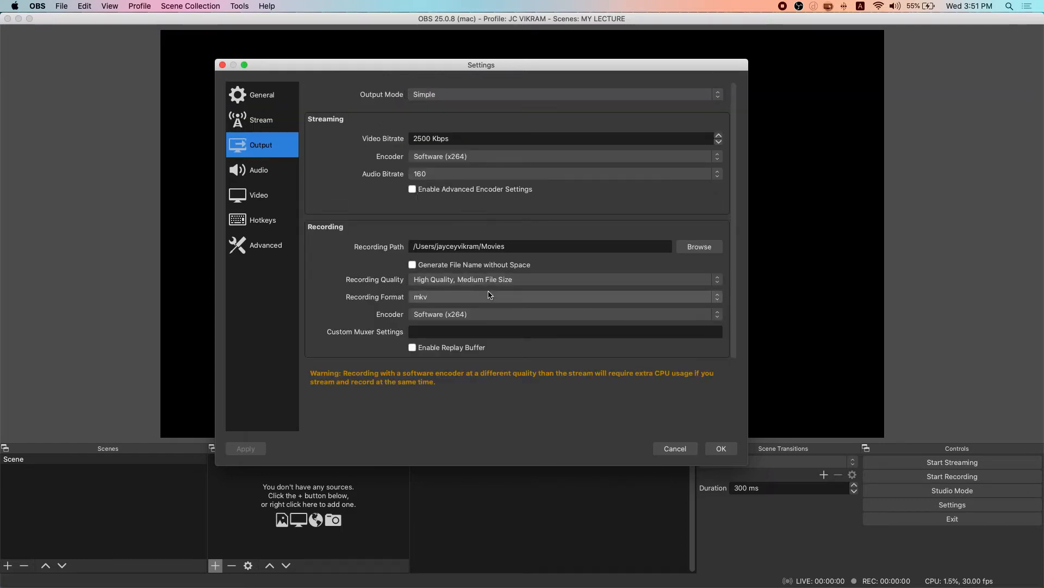
left_click(517, 247)
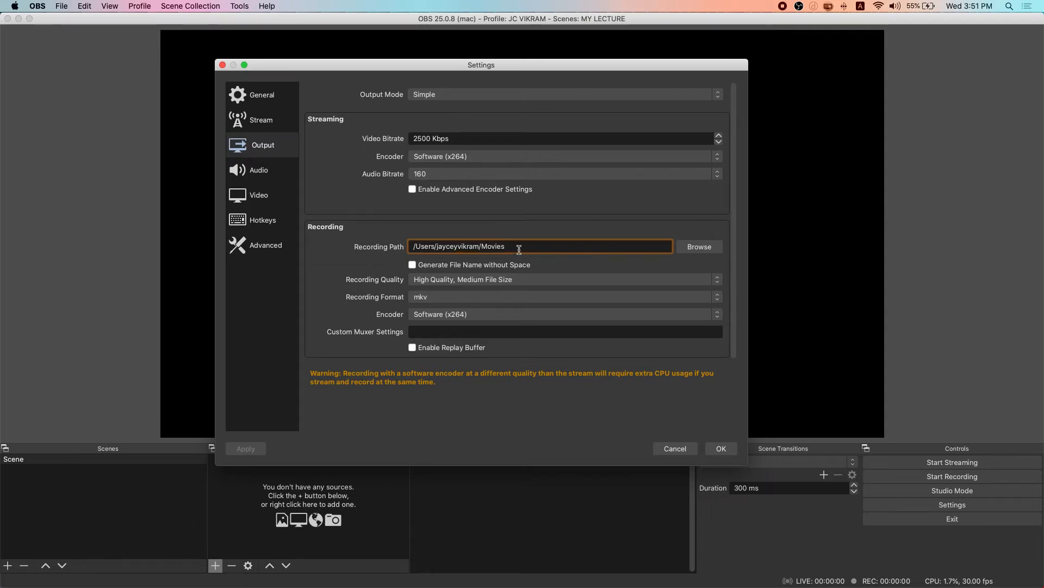
left_click(493, 283)
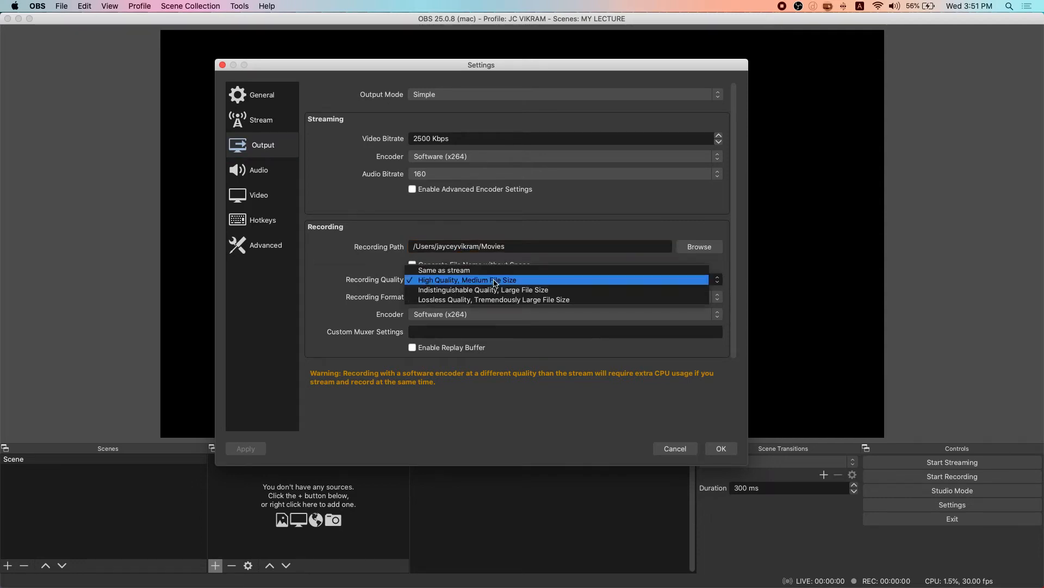
left_click(429, 293)
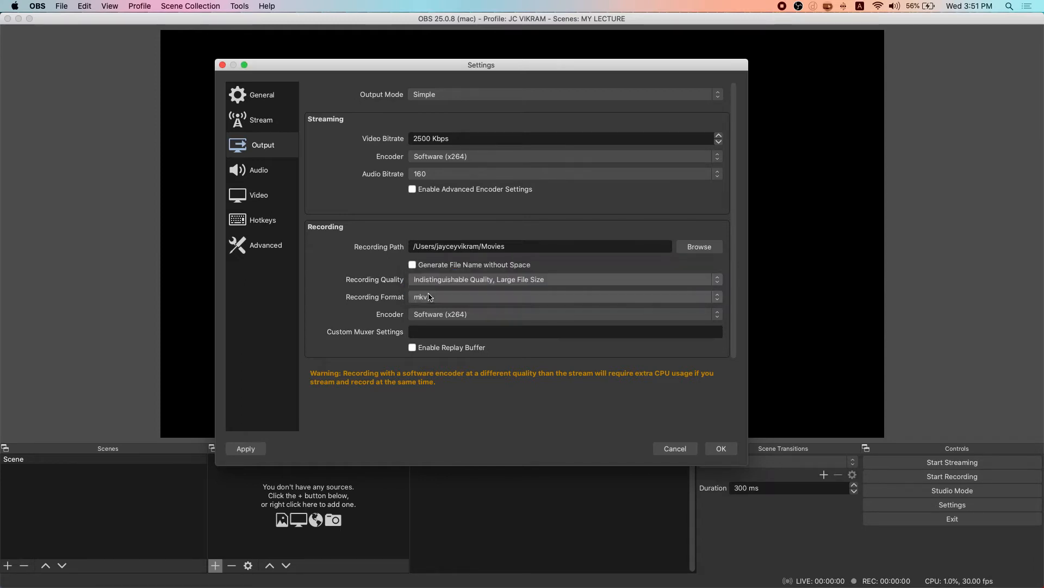
left_click(491, 300)
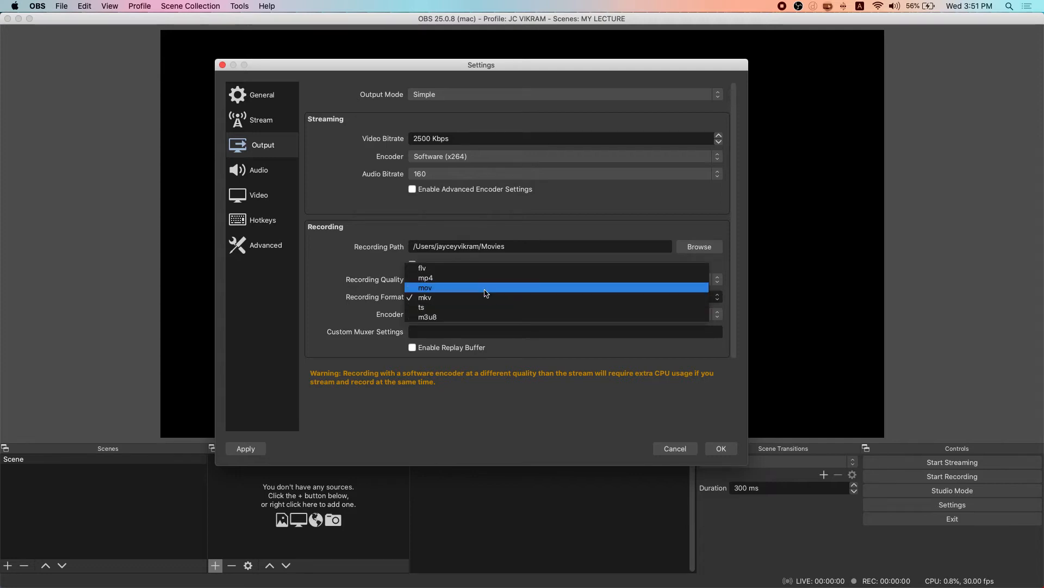
left_click(483, 278)
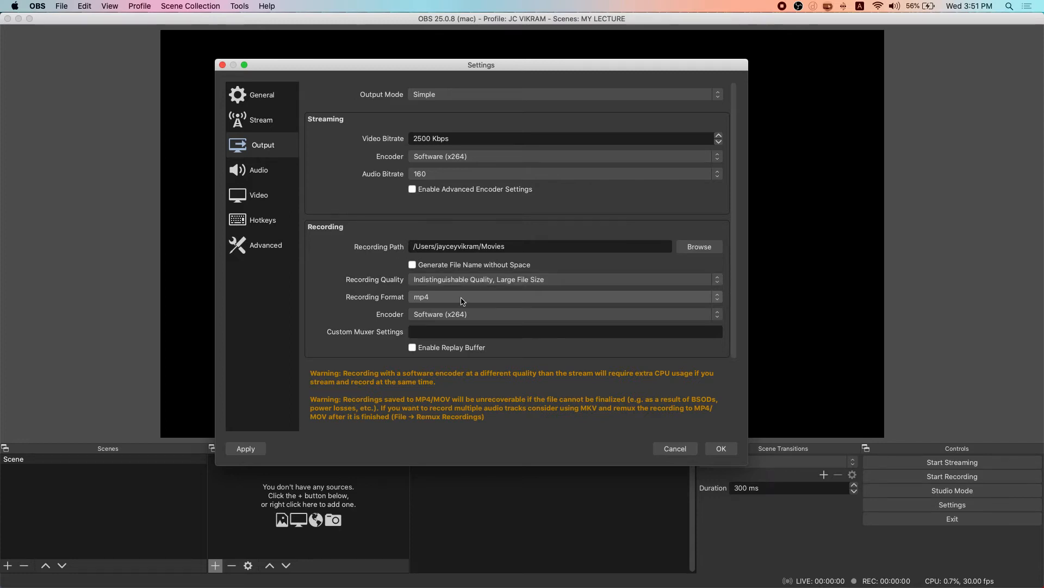
Set the first Mic/Auxiliary Audio device to MacBook Pro Microphone in the audio settings
left_click(265, 172)
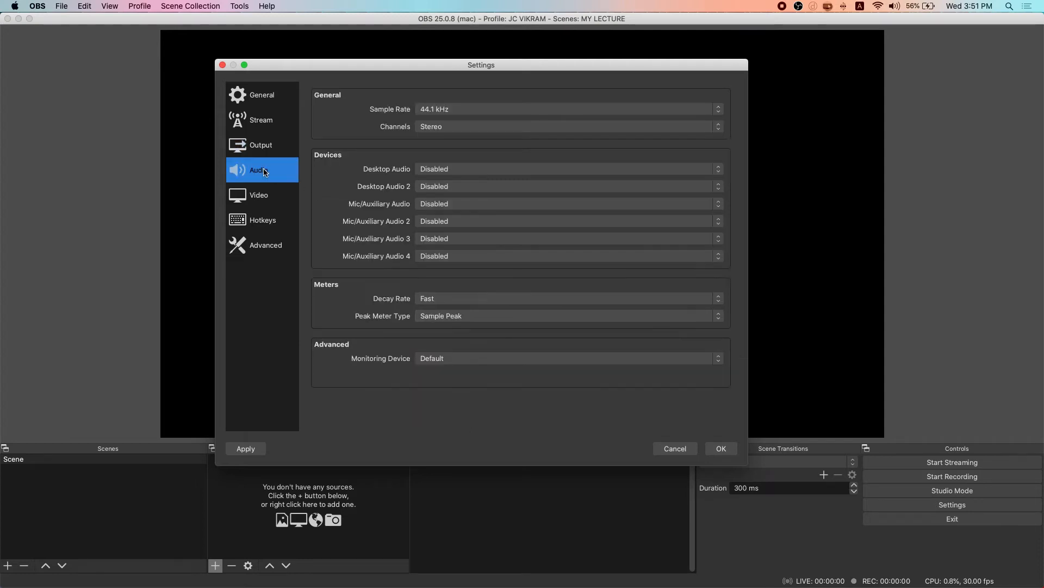
left_click(441, 206)
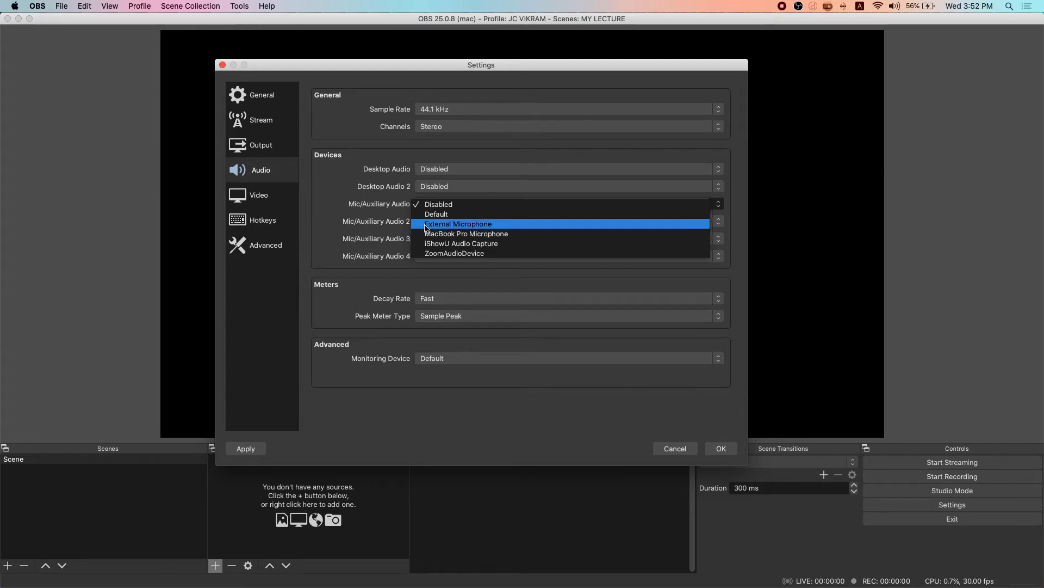
left_click(441, 234)
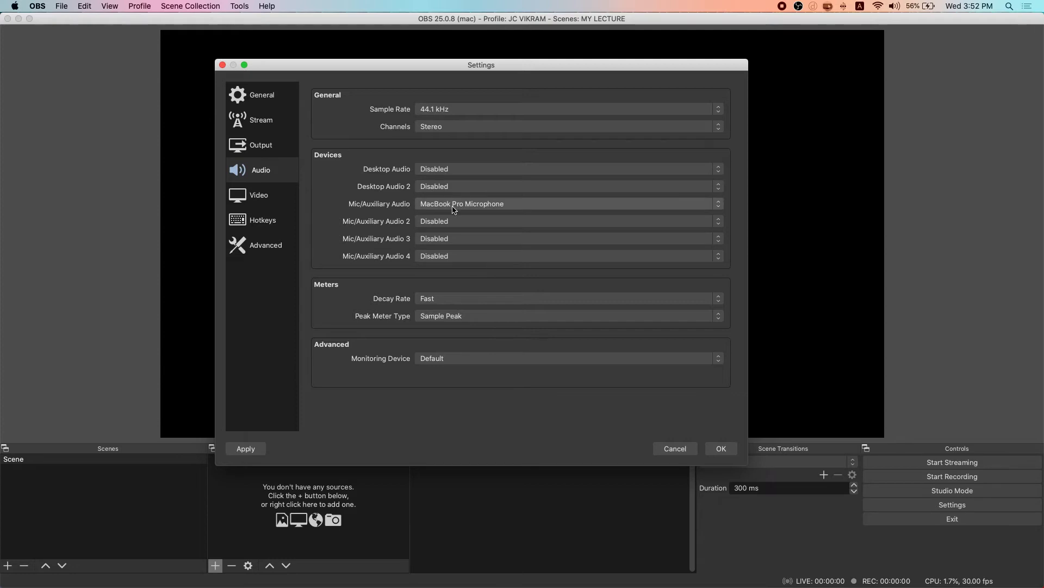
Set the common FPS value to 25 PAL in the video settings
left_click(273, 195)
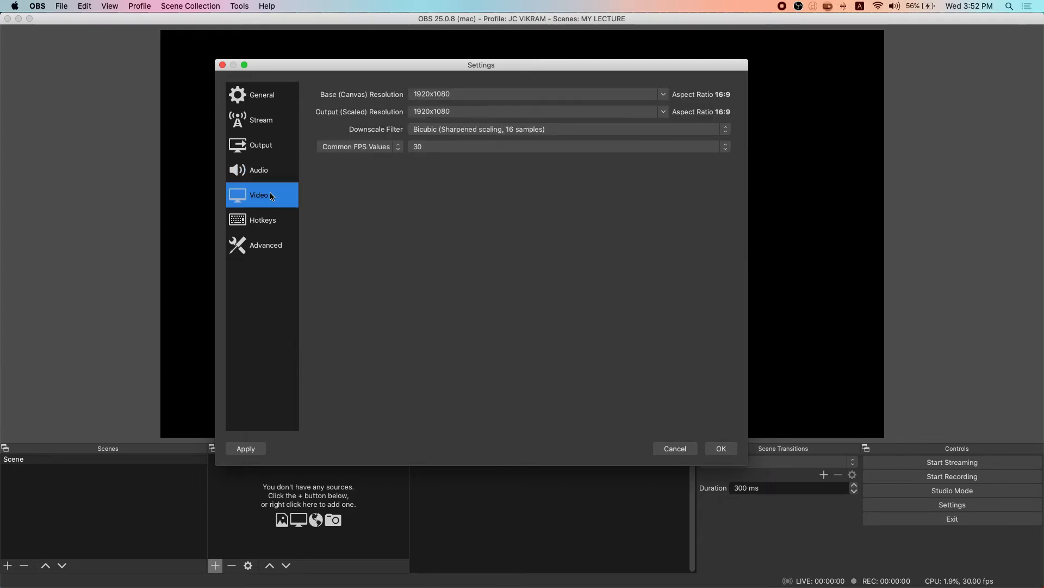
left_click(431, 150)
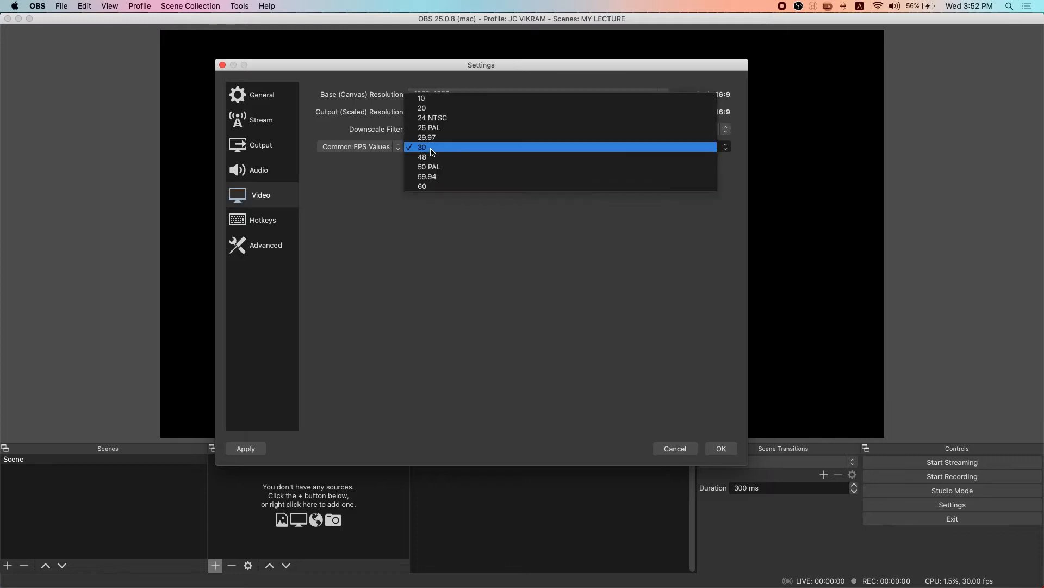
left_click(429, 130)
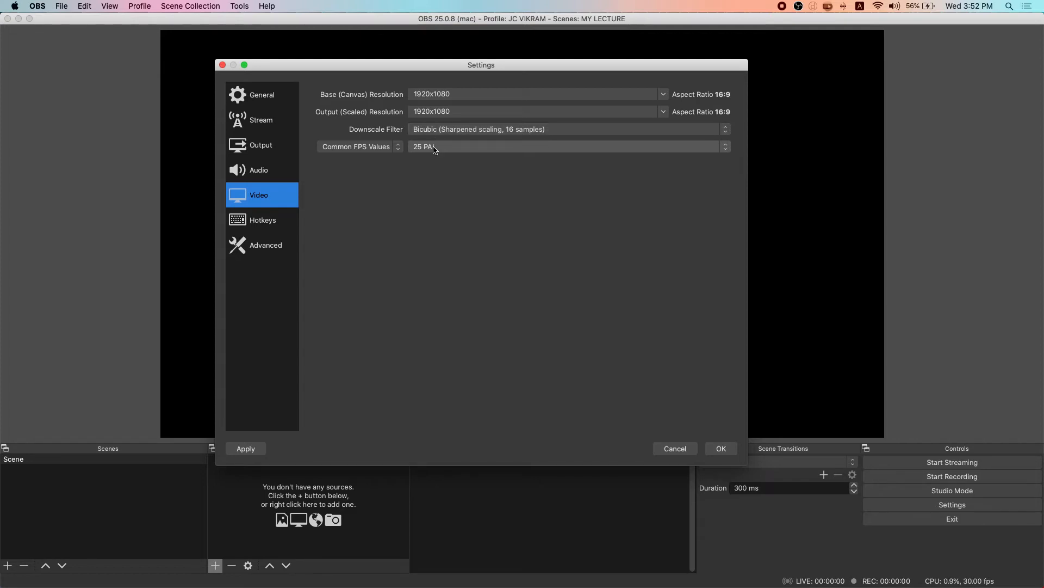
left_click(435, 148)
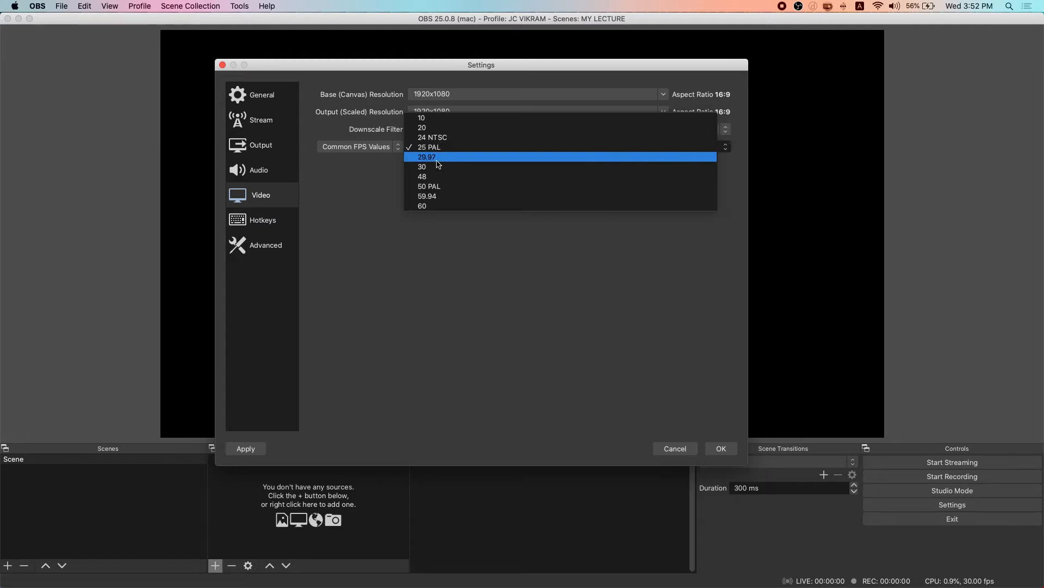
left_click(436, 148)
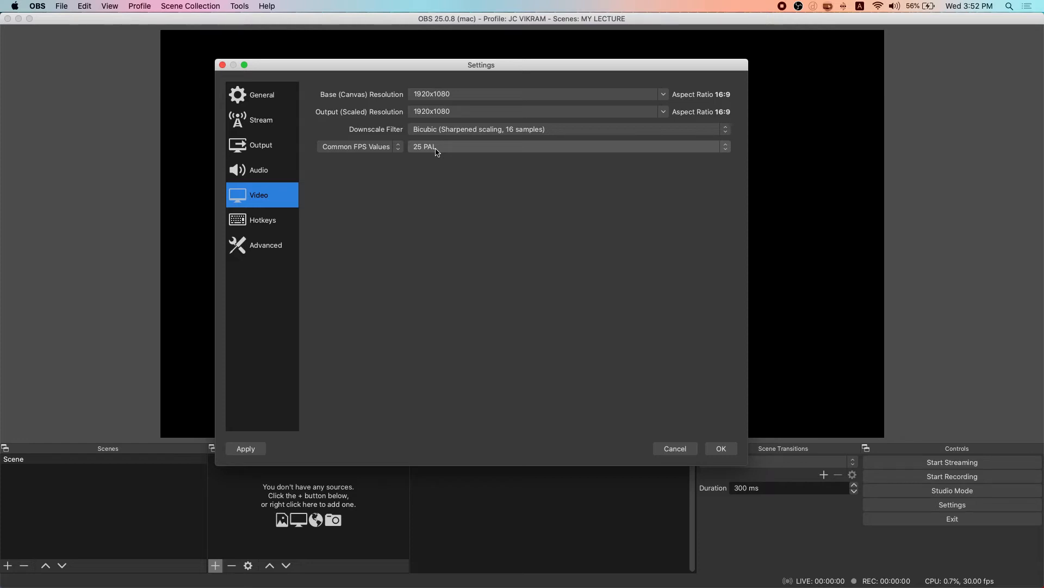
Review the hotkey and advanced settings, recheck the recording path and video settings, and save all the settings
left_click(267, 224)
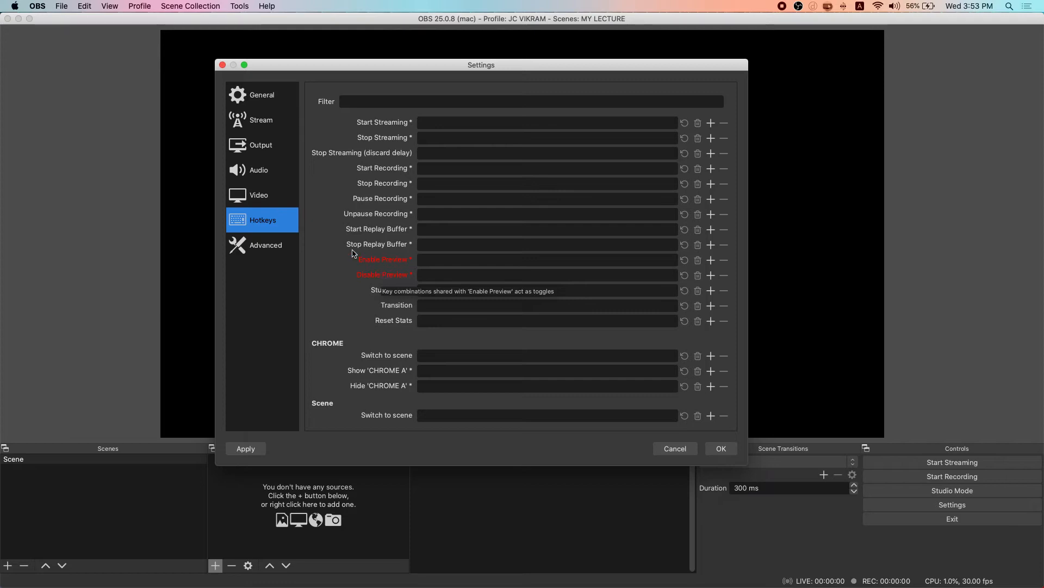
left_click(266, 246)
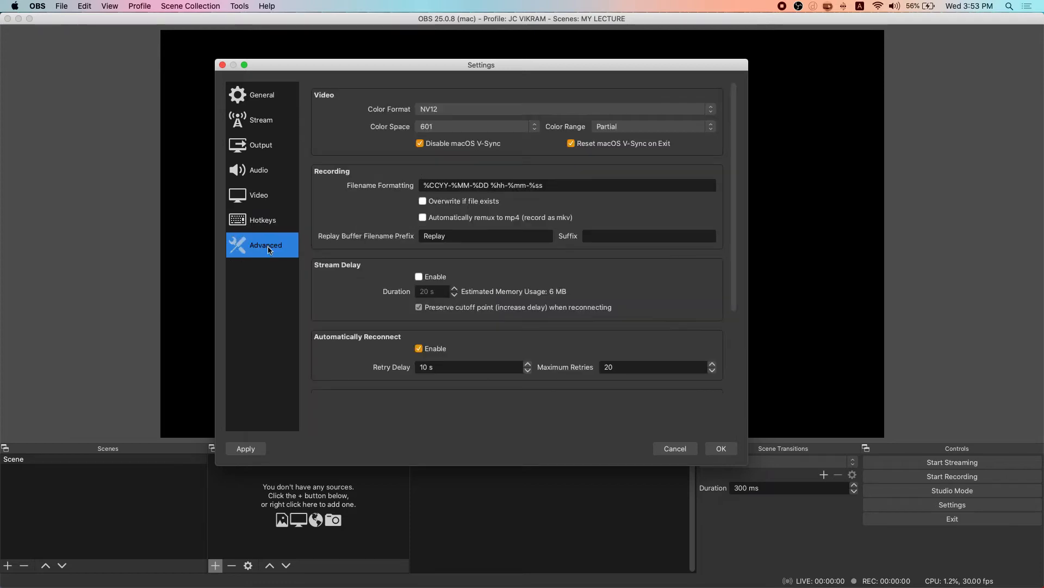
left_click_drag(733, 221, 737, 188)
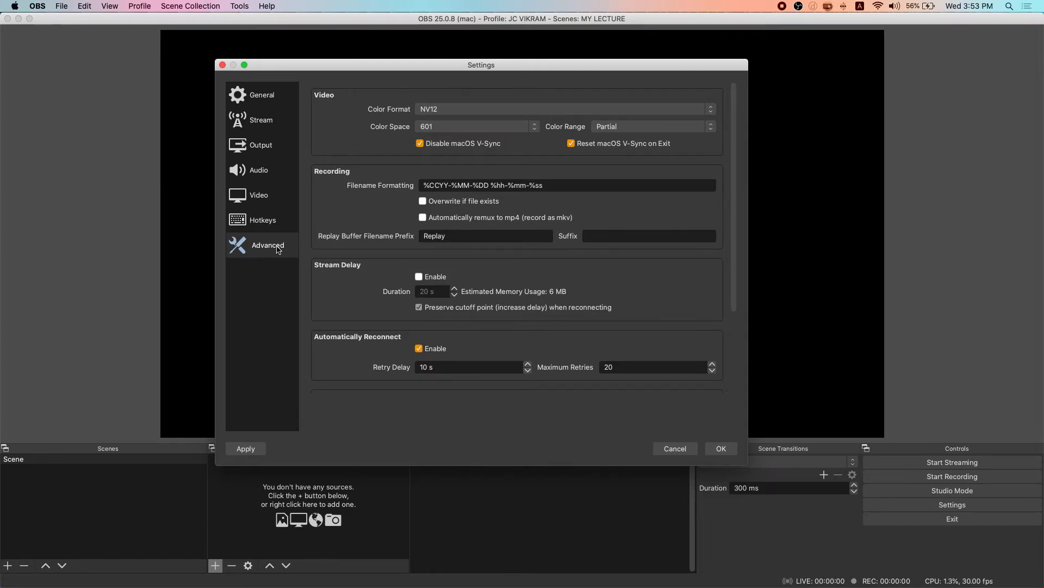
left_click(270, 152)
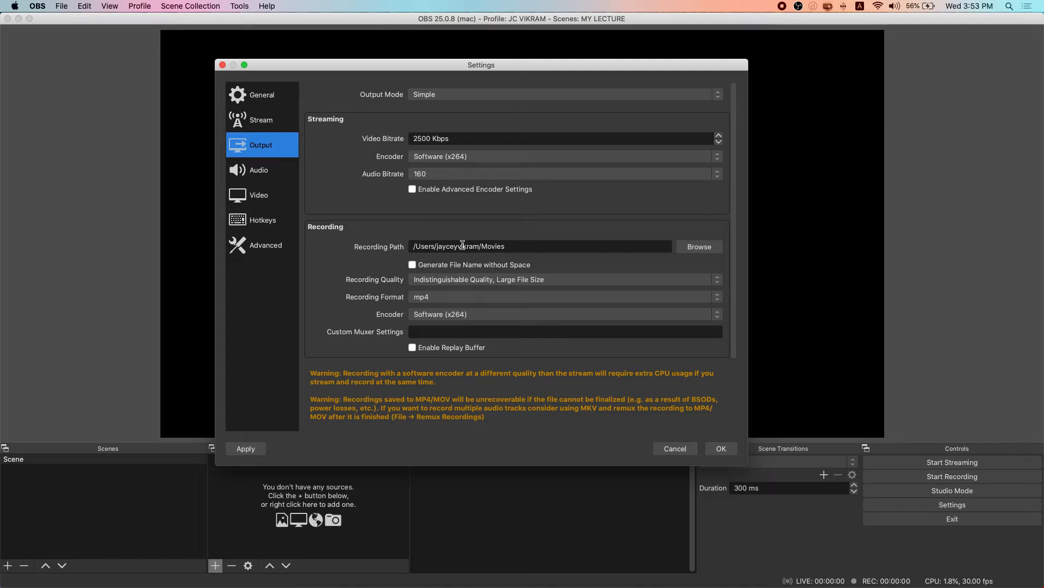
left_click(522, 248)
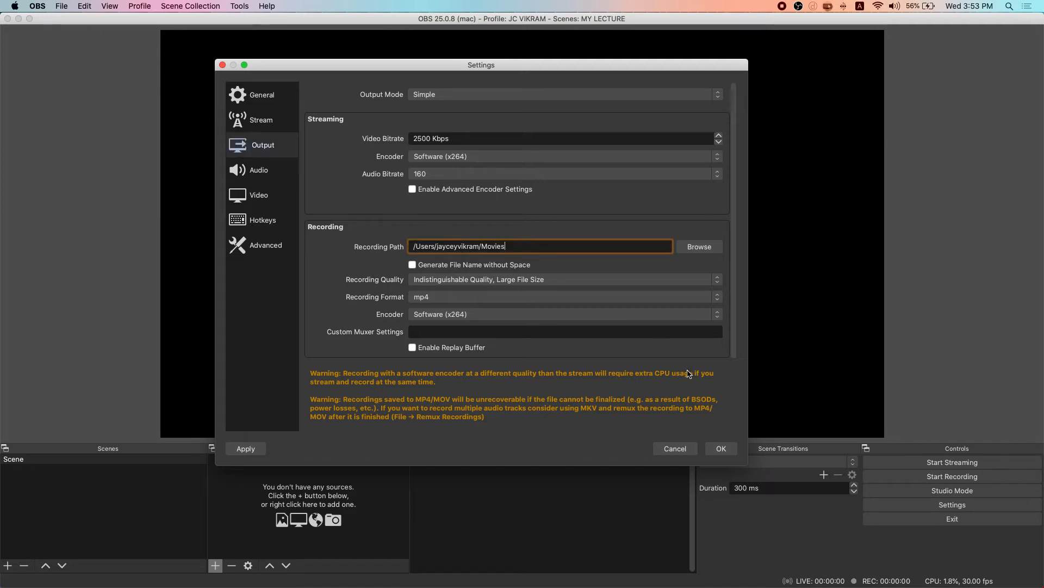
left_click(262, 199)
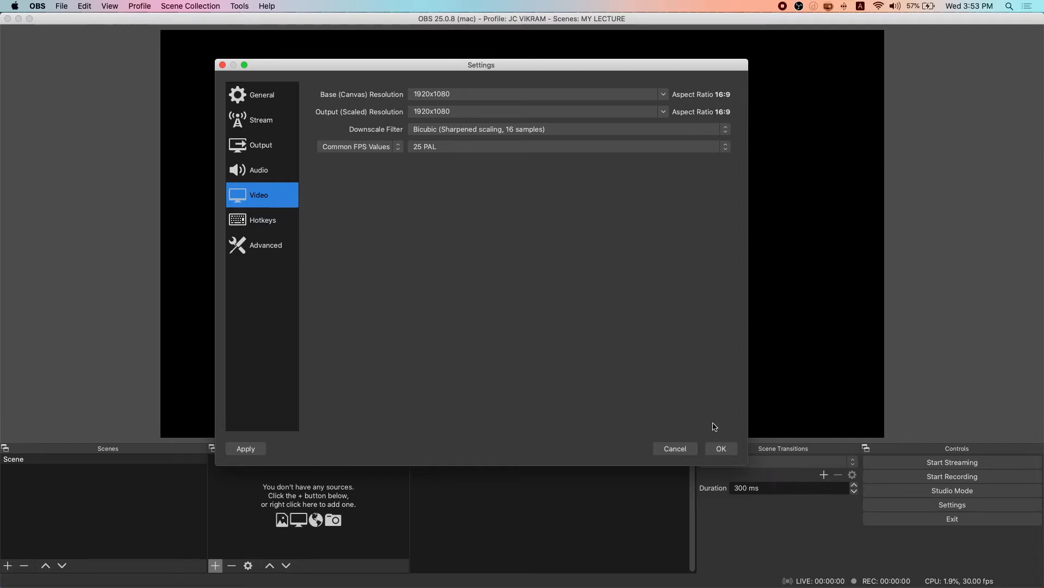
left_click(720, 448)
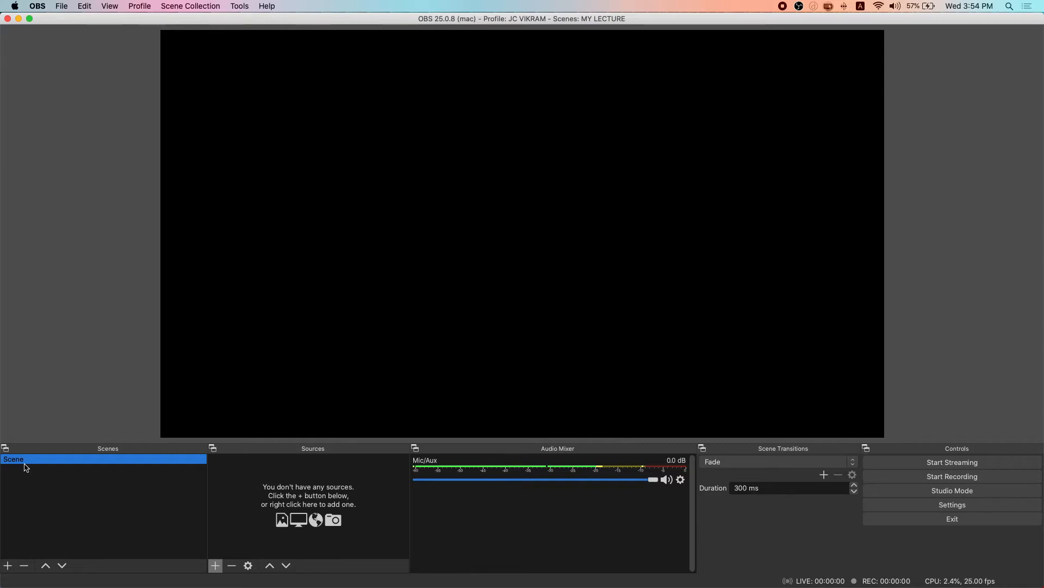
Add a new scene named OPENING and remove the default scene named Scene
left_click(8, 565)
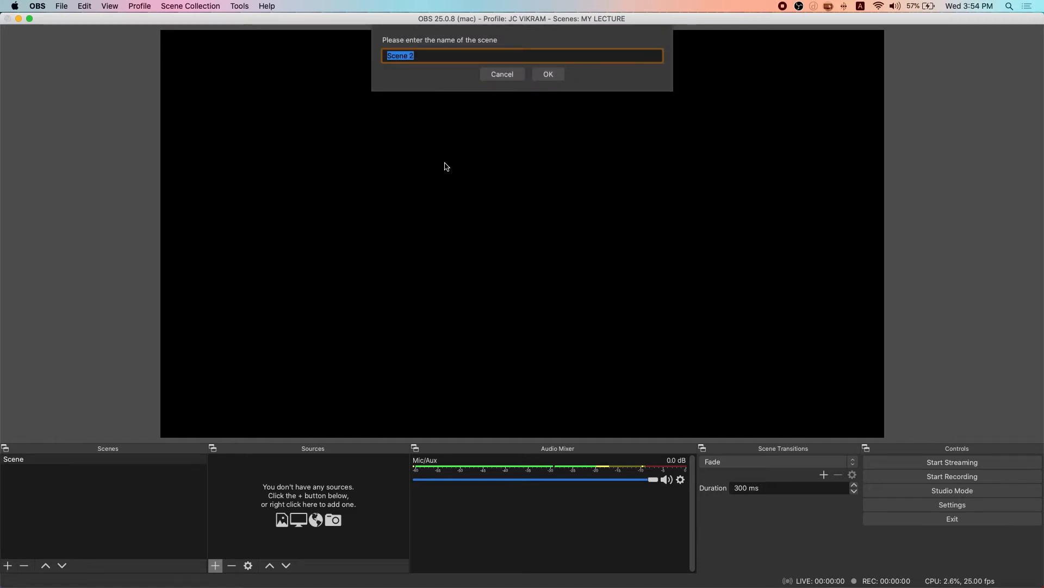
type("OPENING")
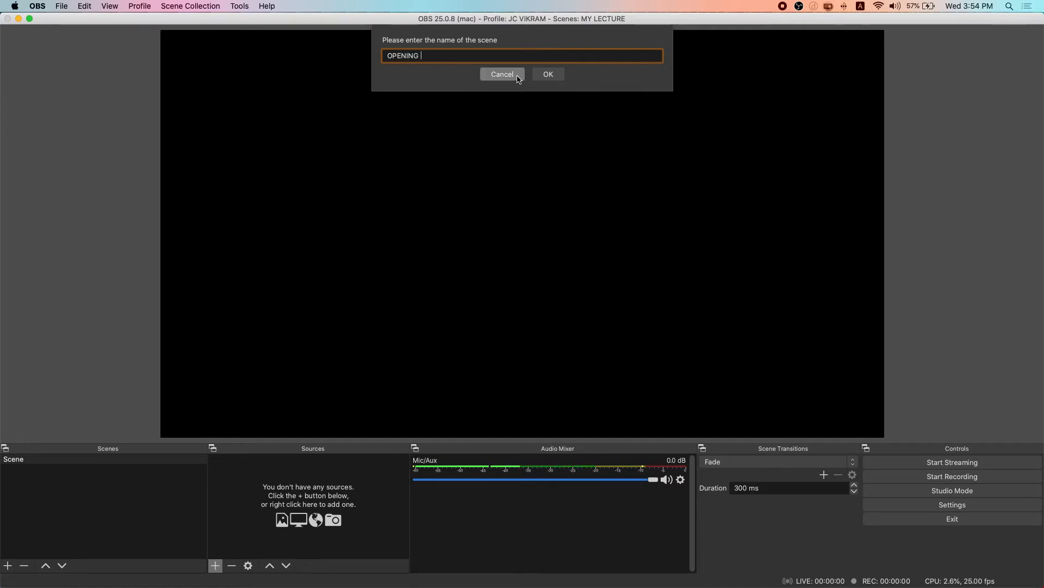
left_click(537, 77)
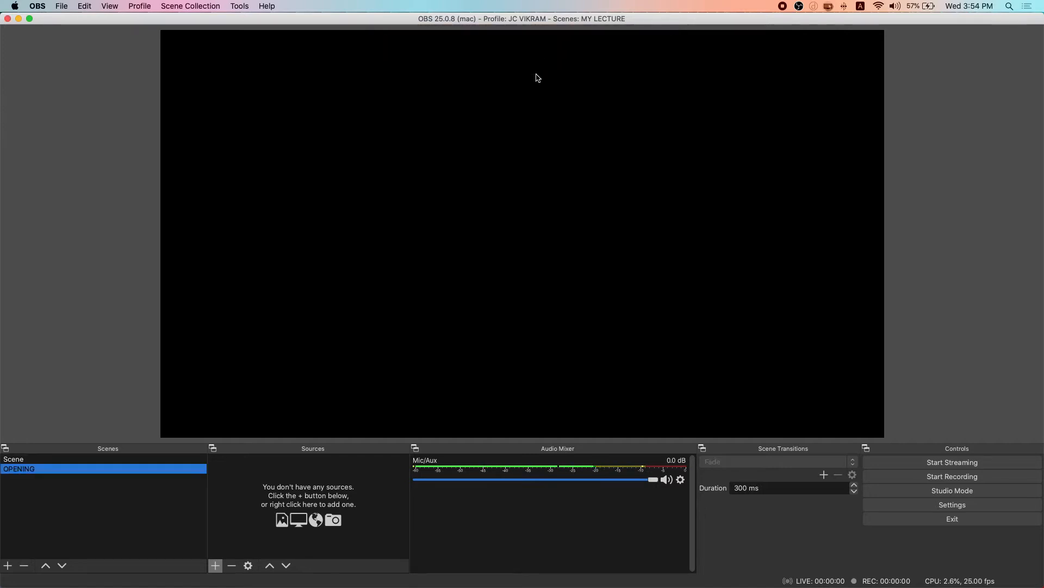
right_click(22, 460)
left_click(55, 351)
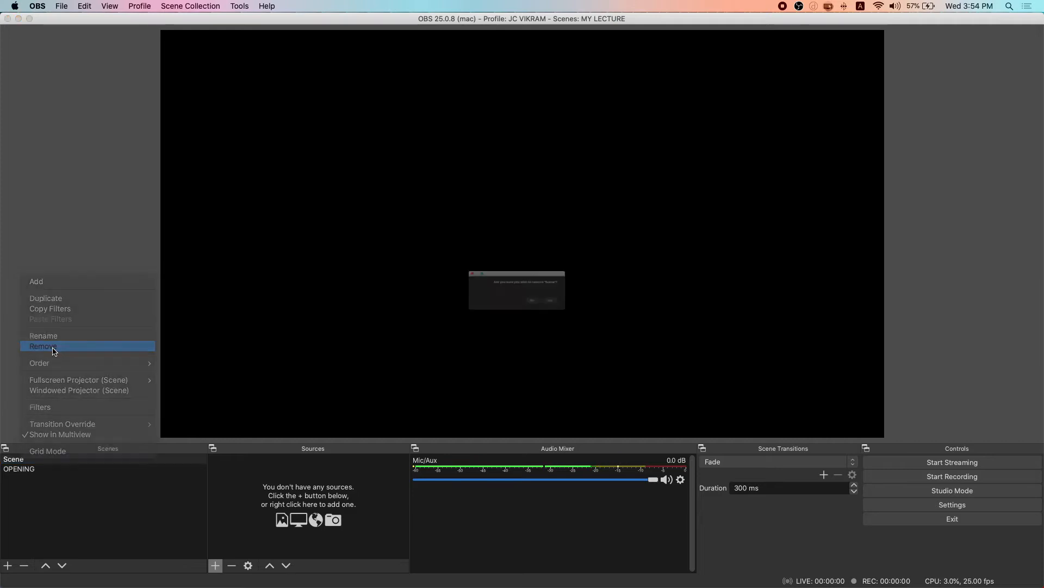
left_click(591, 314)
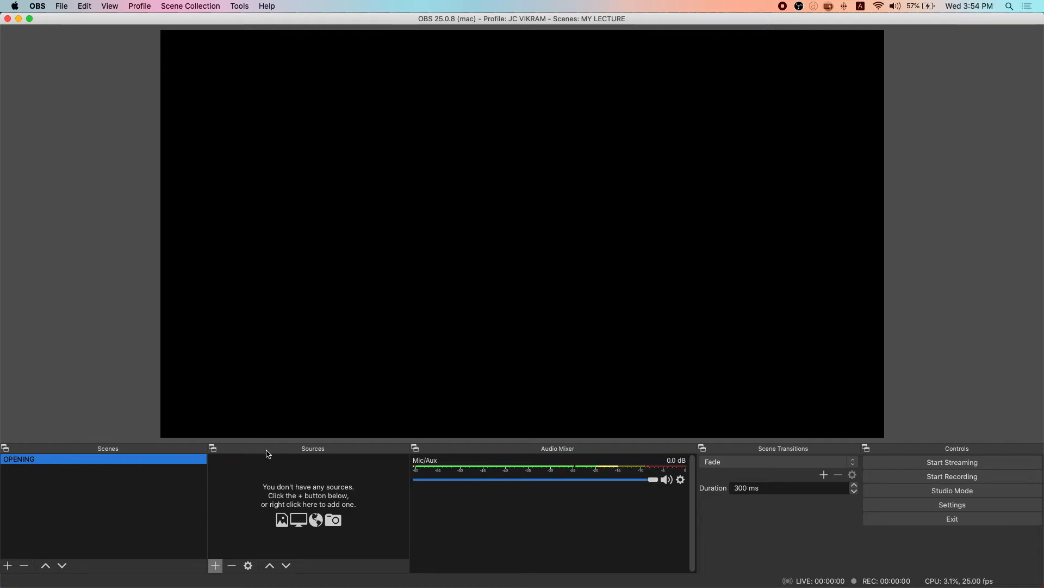
Add a Video Capture Device source named CAMERA to the OPENING scene, using Webcam gadget #2 as its device
left_click(215, 566)
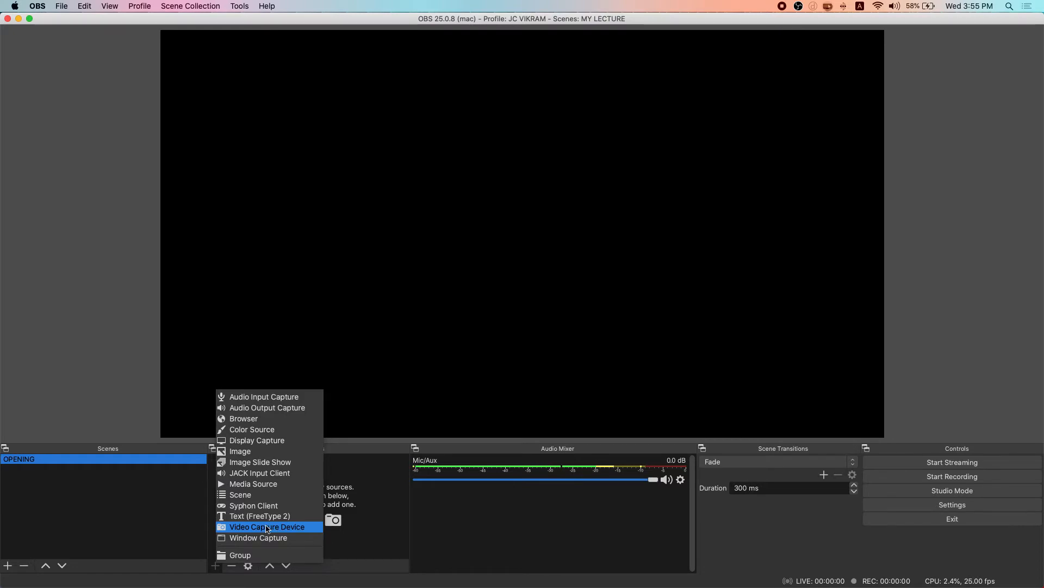
left_click(267, 527)
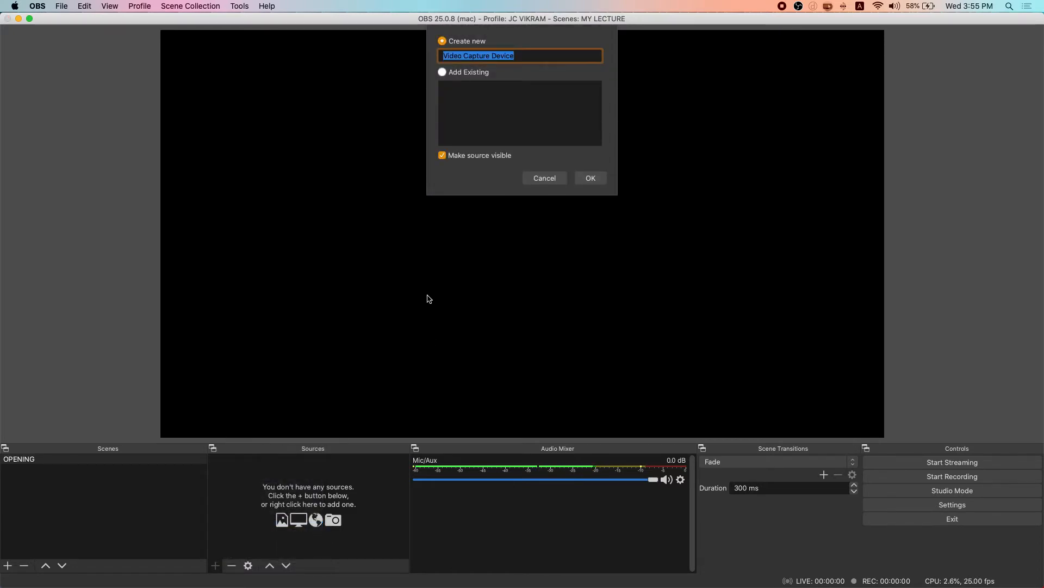
type("CAMEERA")
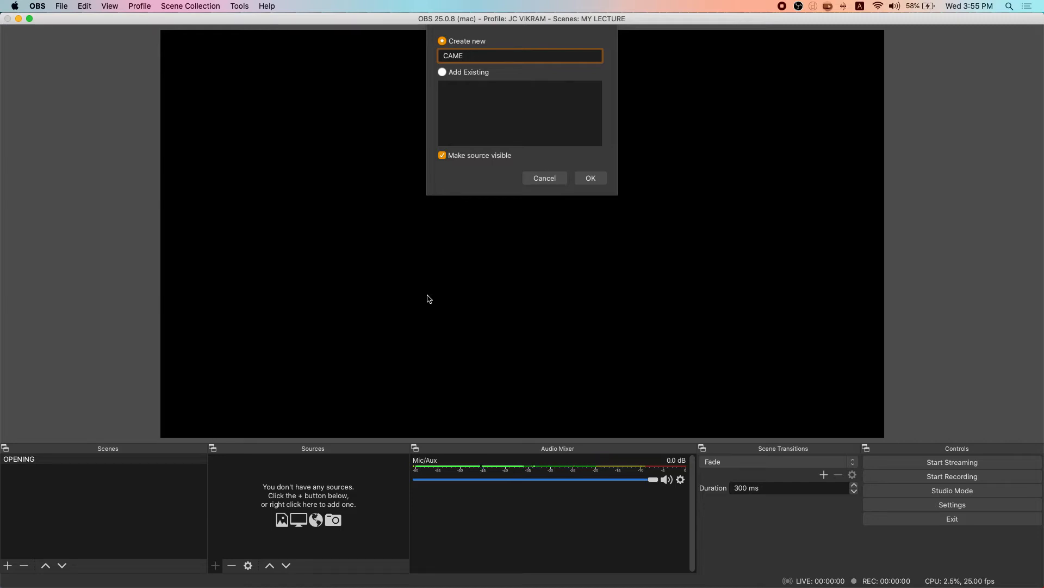
left_click(587, 178)
left_click(291, 416)
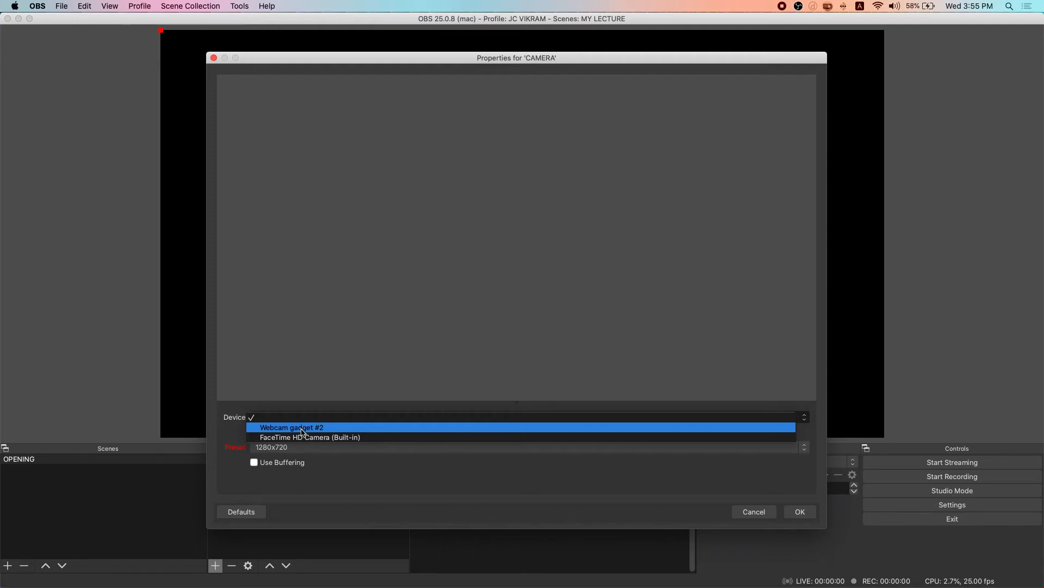
left_click(303, 430)
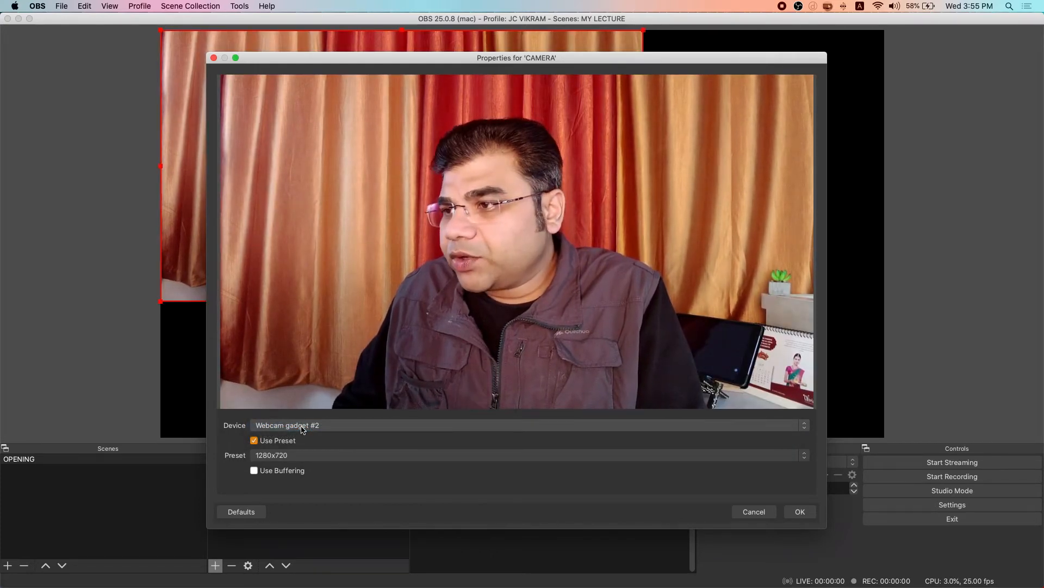
left_click(800, 511)
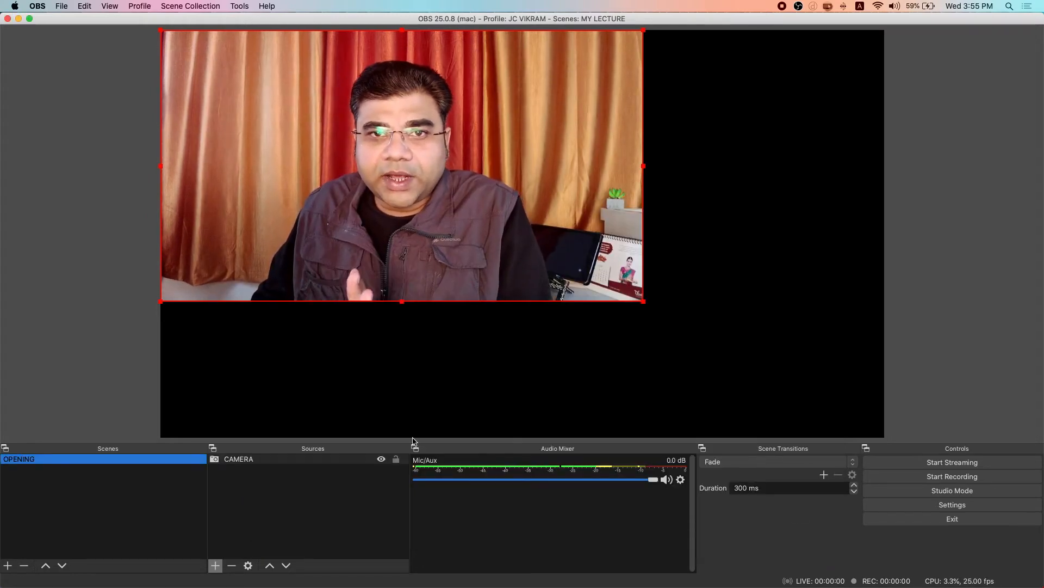
Shrink the camera picture to about a quarter of the canvas width and place it near the canvas's right edge, slightly below mid-height
left_click_drag(369, 173, 442, 224)
left_click_drag(234, 87, 486, 232)
left_click_drag(594, 307, 763, 390)
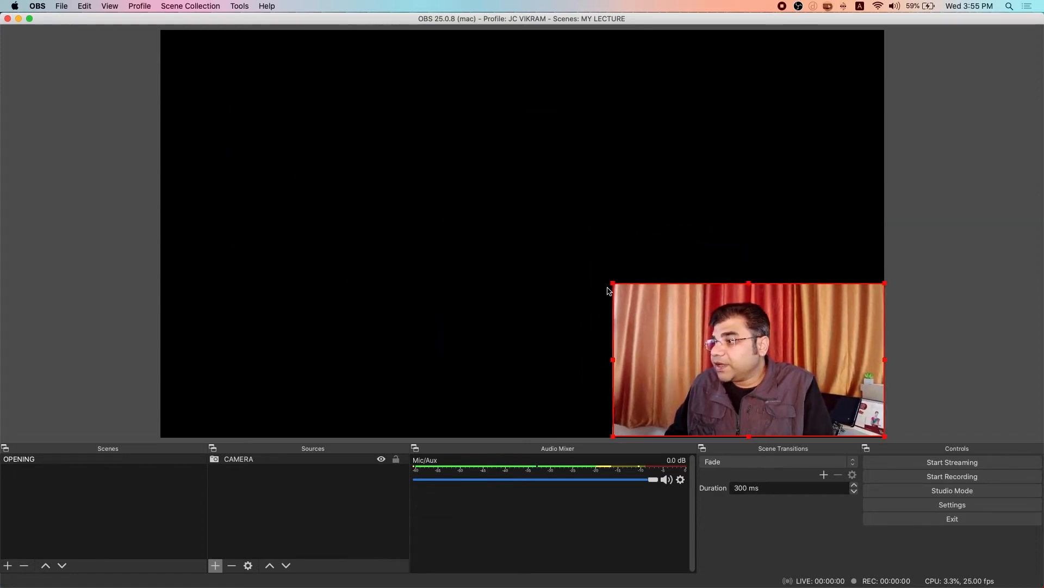
left_click_drag(612, 283, 721, 347)
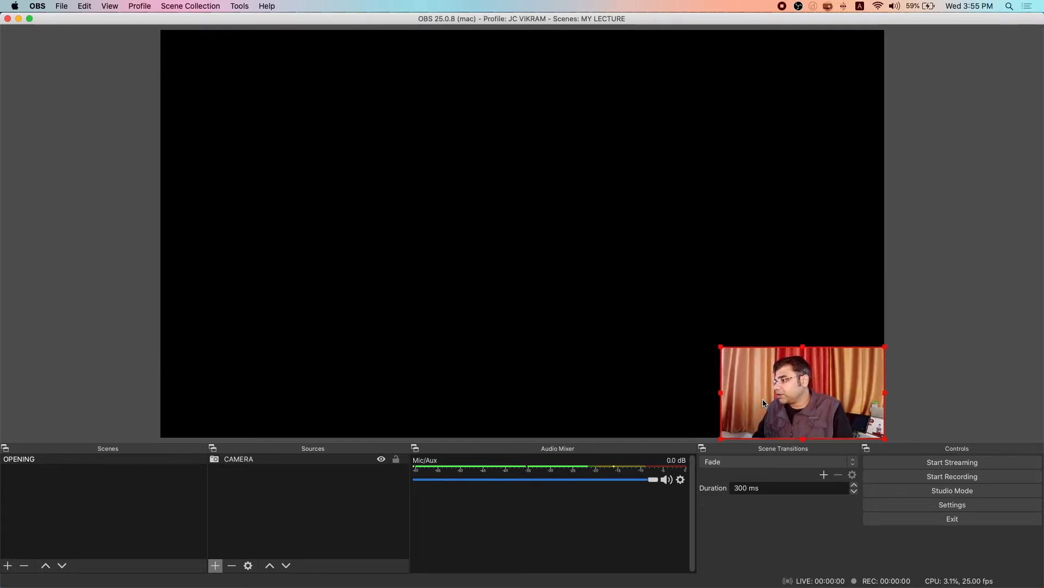
left_click_drag(763, 403, 723, 287)
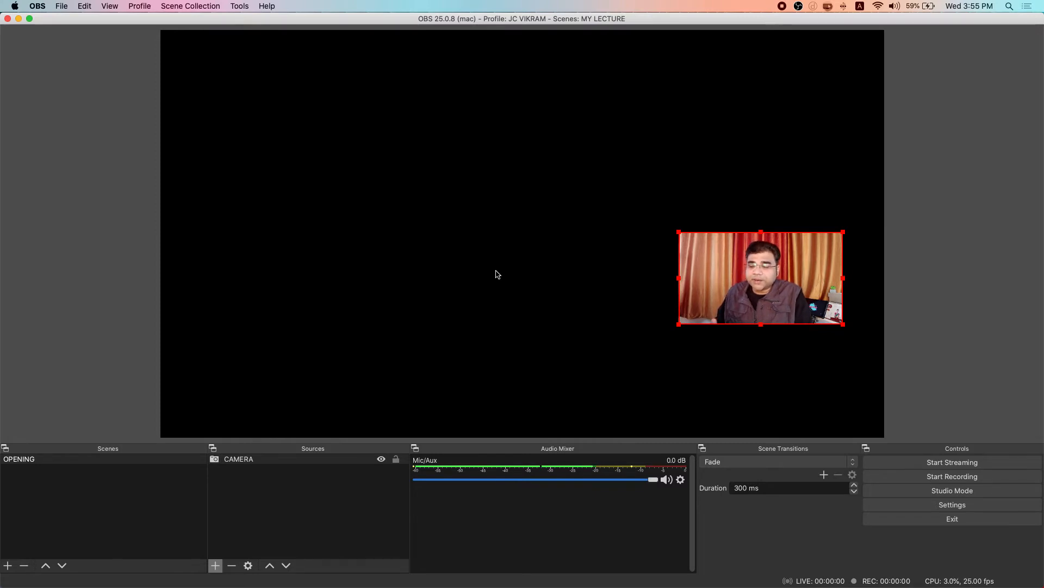
Add a new Image source named BG to the OPENING scene
left_click(215, 568)
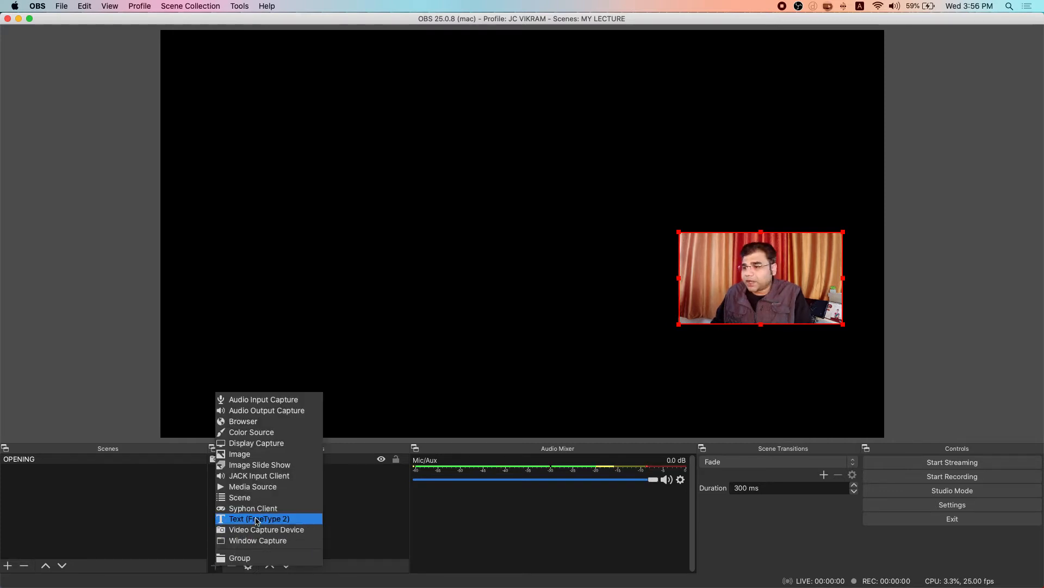
left_click(258, 456)
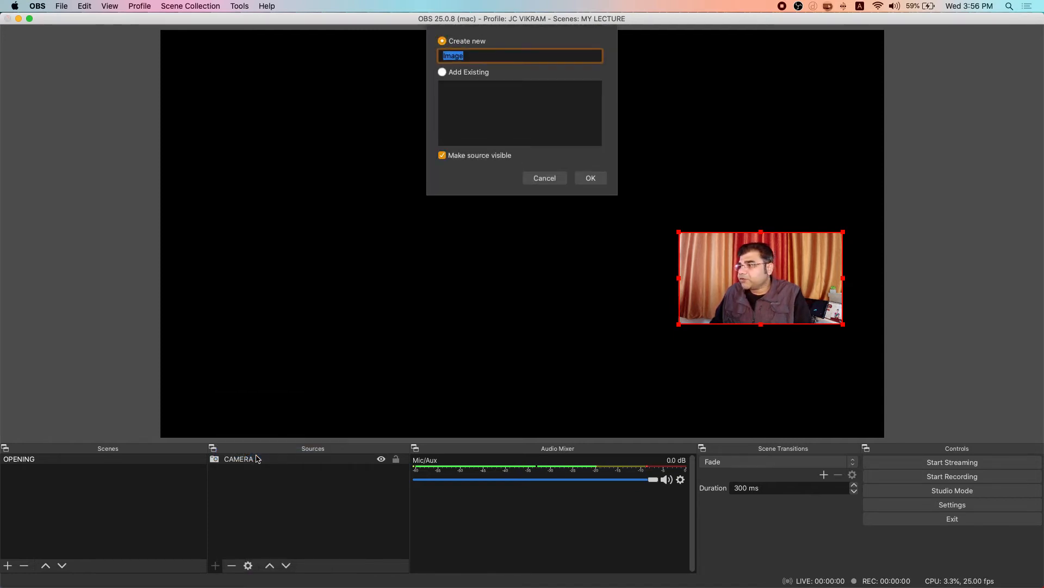
type("BG")
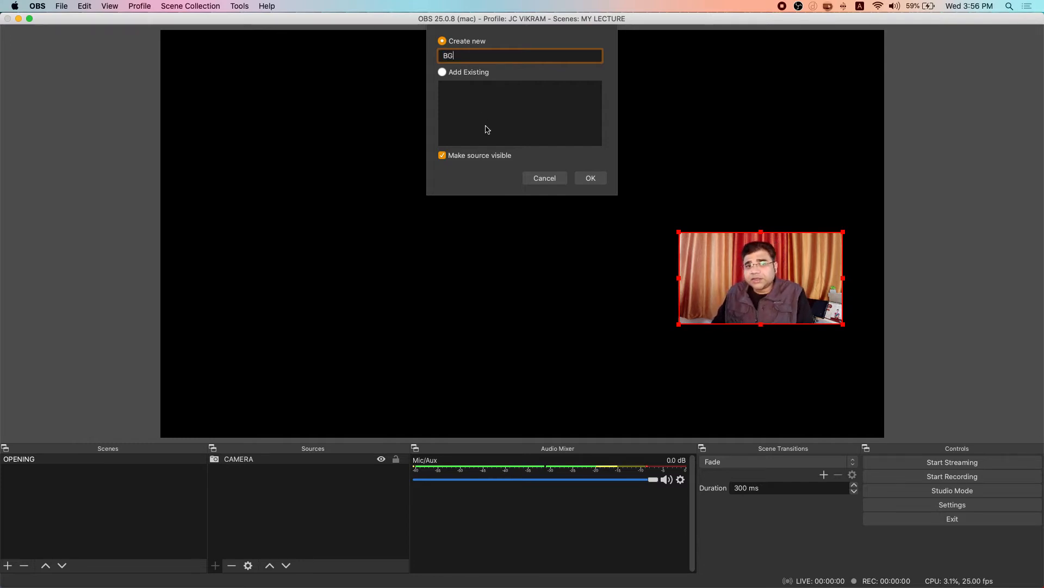
left_click(586, 183)
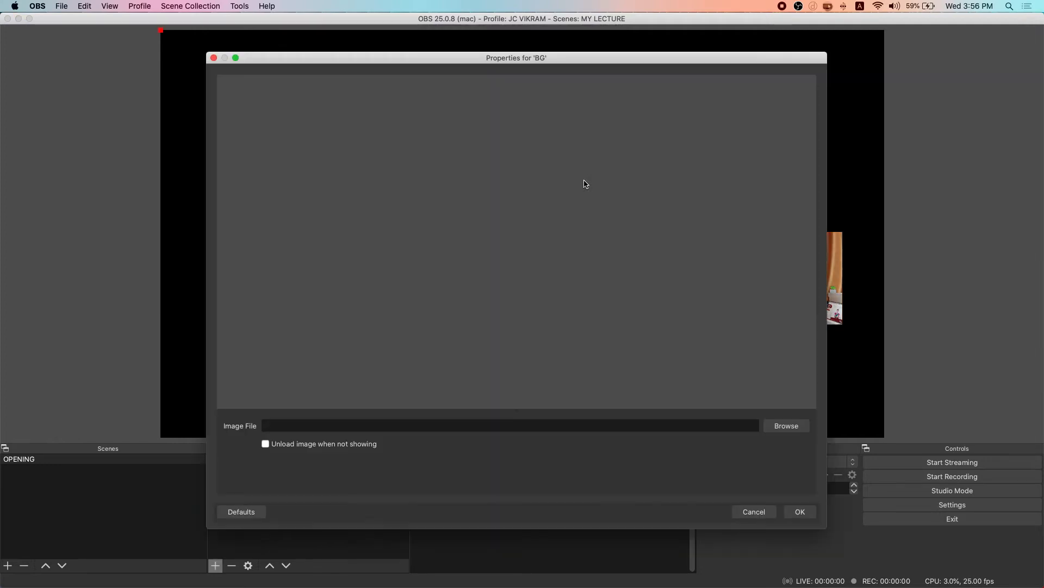
Load OBSTT BG.png from the OBS TRAINING folder as the image file of the BG source
left_click(784, 425)
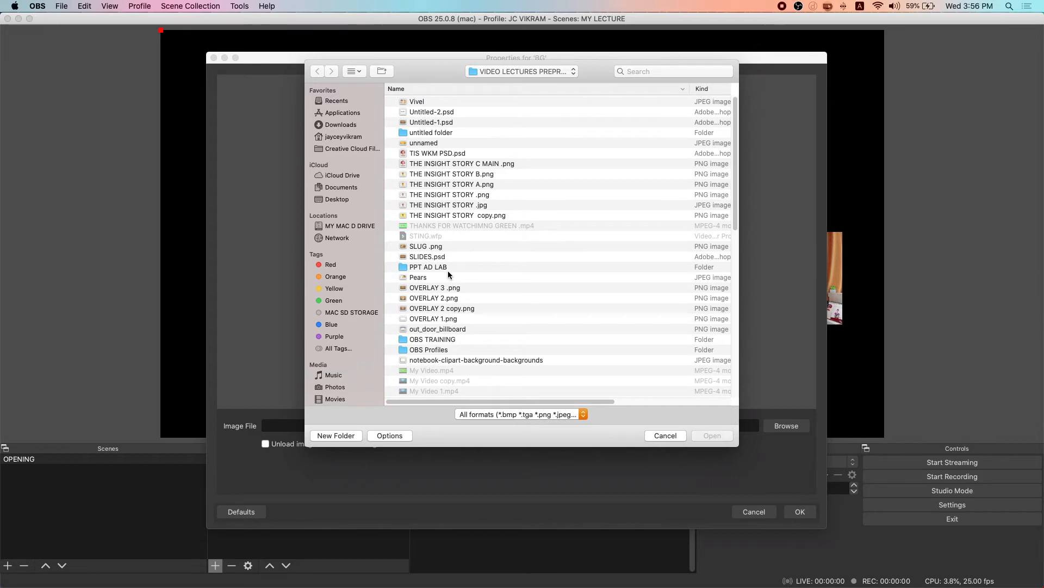
scroll(428, 280, "down", 10)
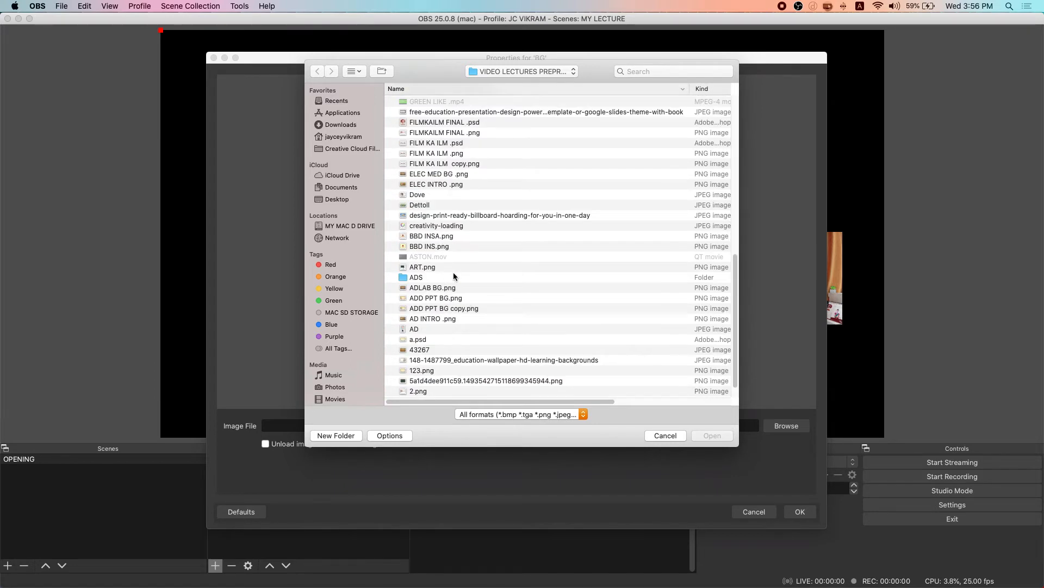
scroll(453, 272, "up", 2)
scroll(454, 273, "down", 2)
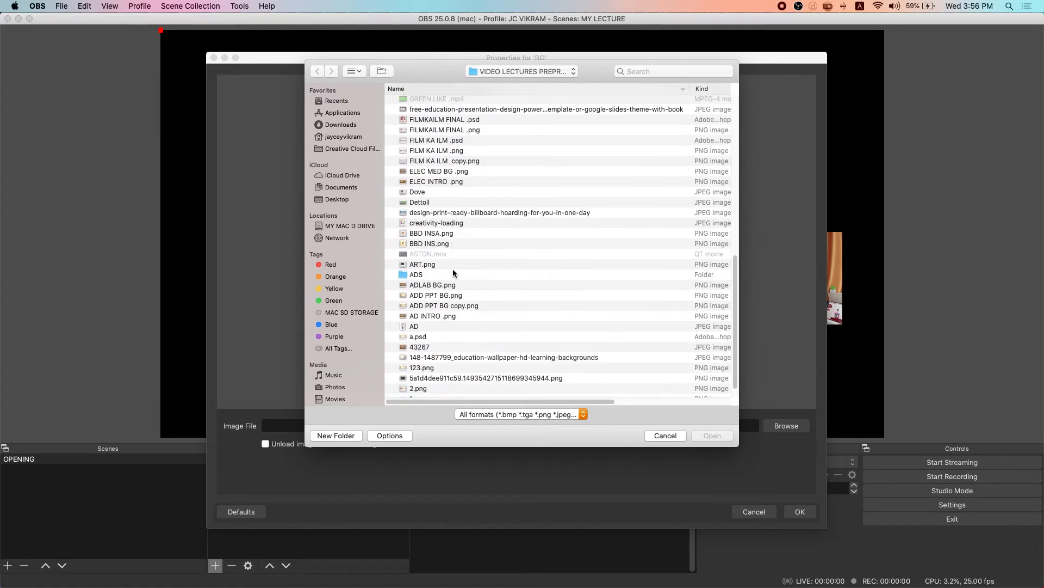
scroll(453, 273, "up", 10)
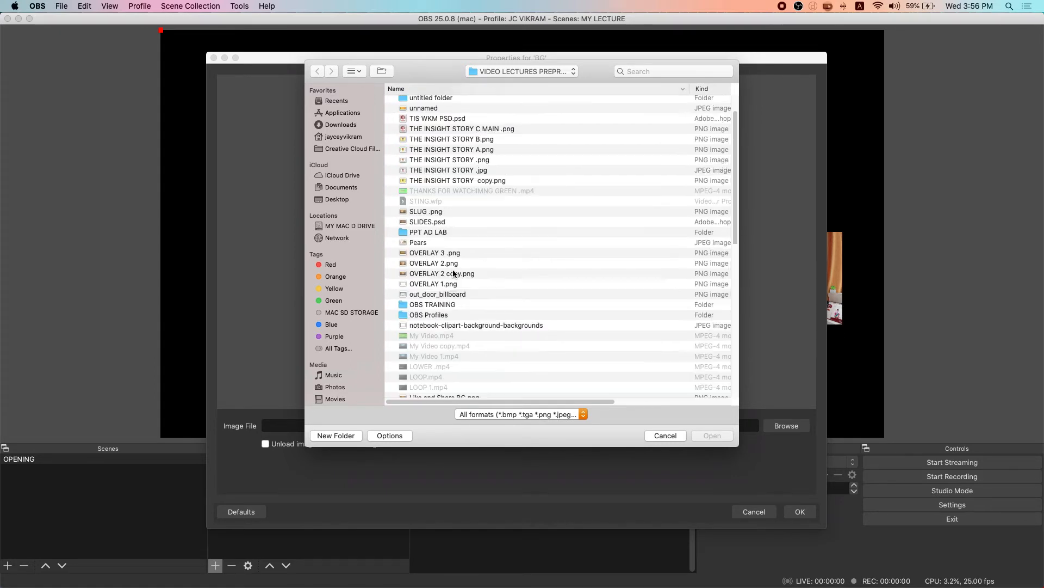
double_click(433, 306)
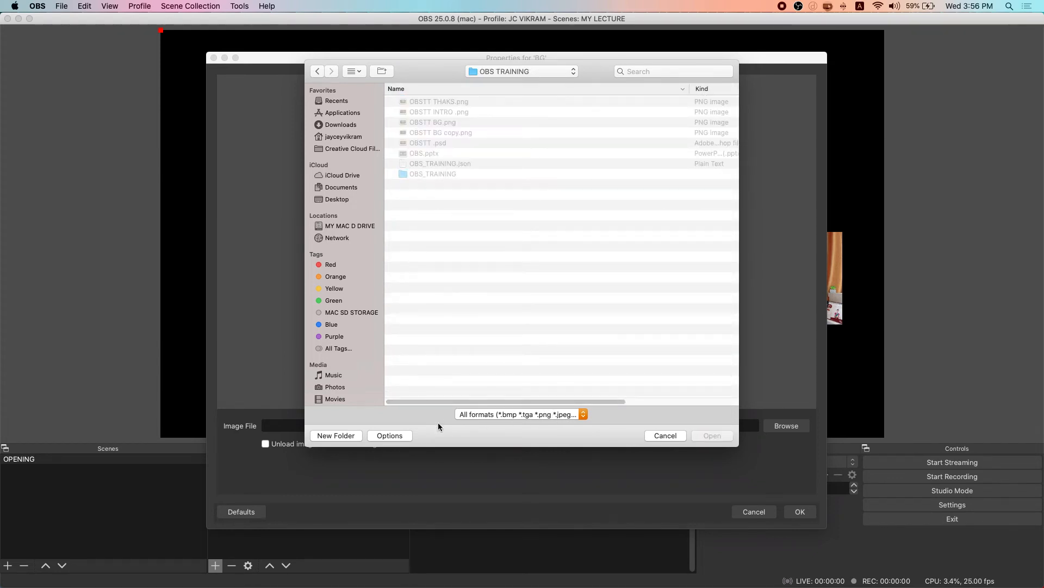
left_click(432, 123)
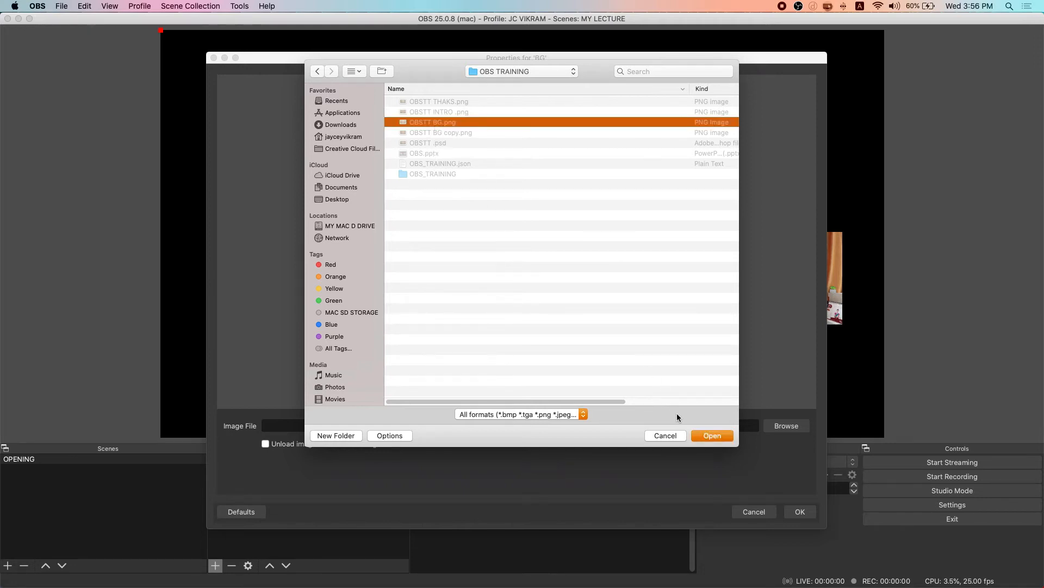
left_click(706, 438)
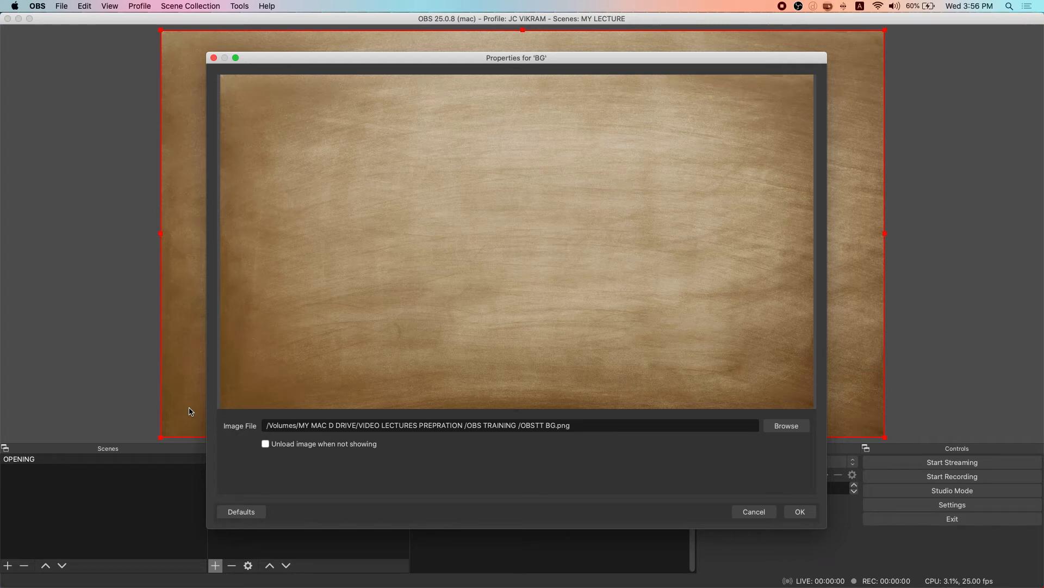
left_click(793, 516)
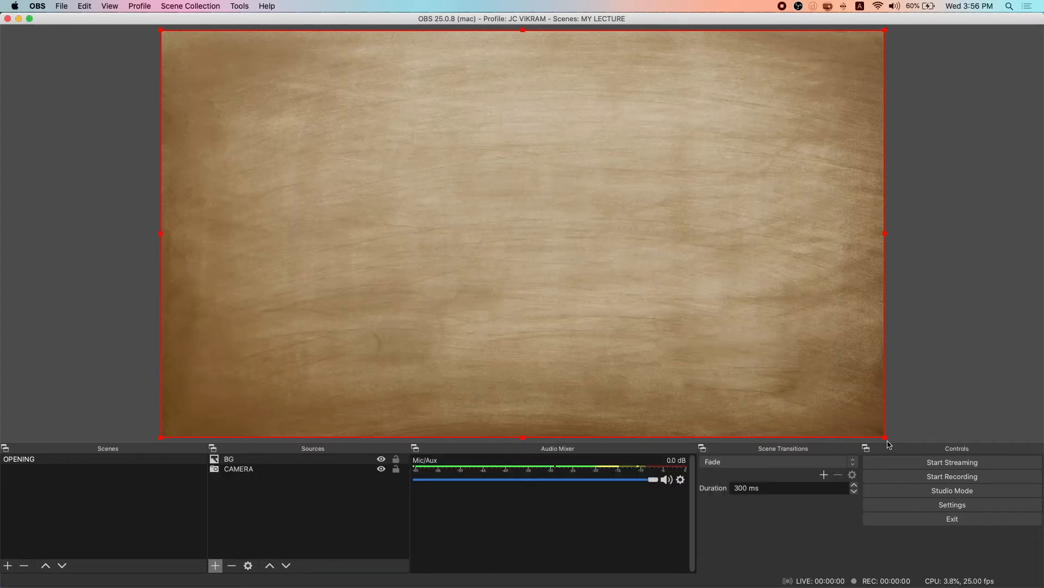
Shrink the BG image, move it to the left part of the canvas beside the camera picture, and narrow its width
left_click_drag(887, 442, 506, 275)
left_click_drag(464, 192, 464, 252)
left_click_drag(602, 333, 602, 303)
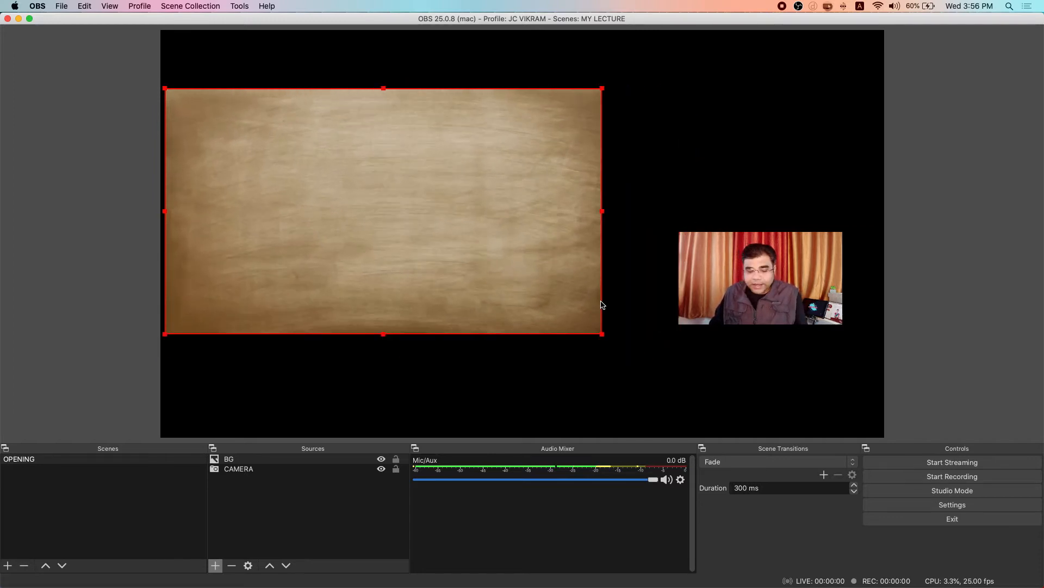
left_click_drag(603, 215, 571, 227)
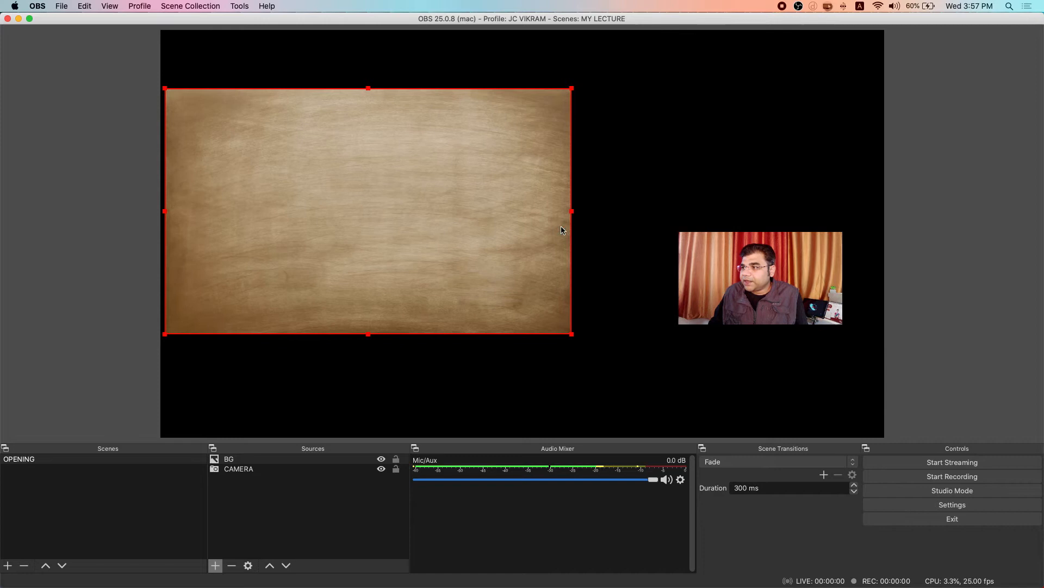
Stretch the BG image to fill the whole screen area of the canvas
right_click(521, 238)
mouse_move(554, 452)
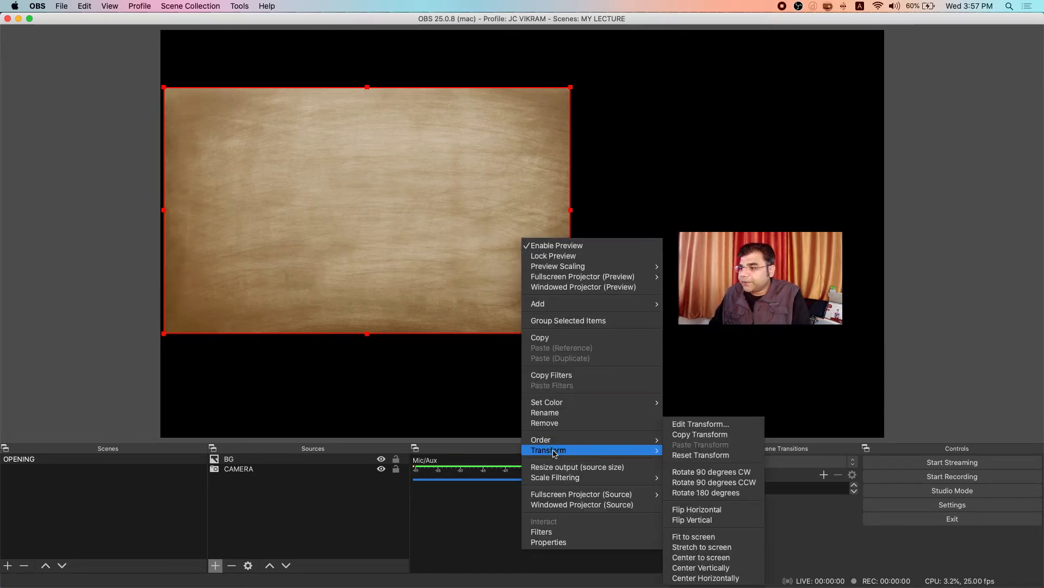
left_click(718, 548)
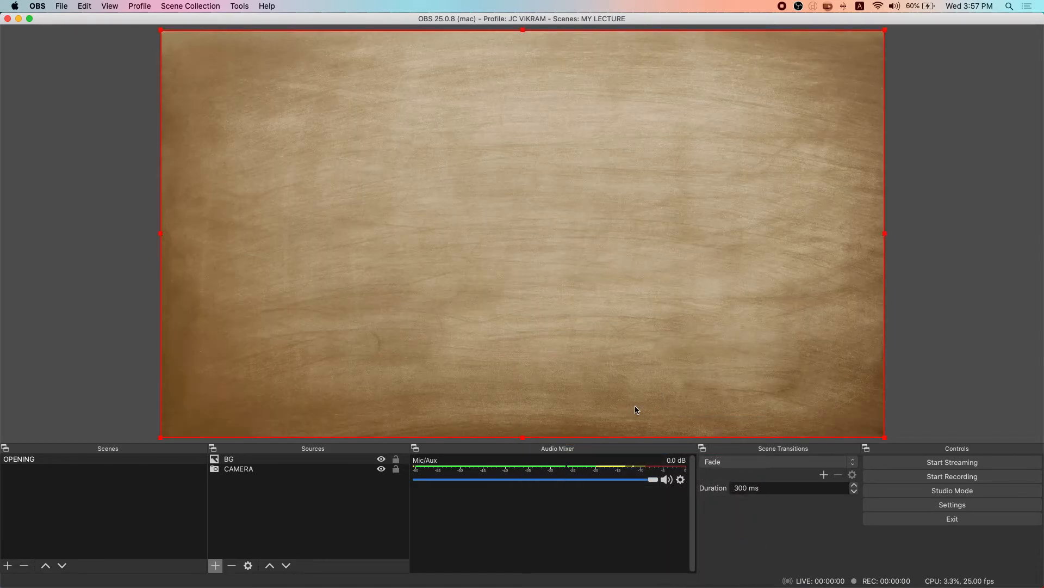
Move the BG source below CAMERA in the source order so the camera picture lies in front of the background
left_click(262, 460)
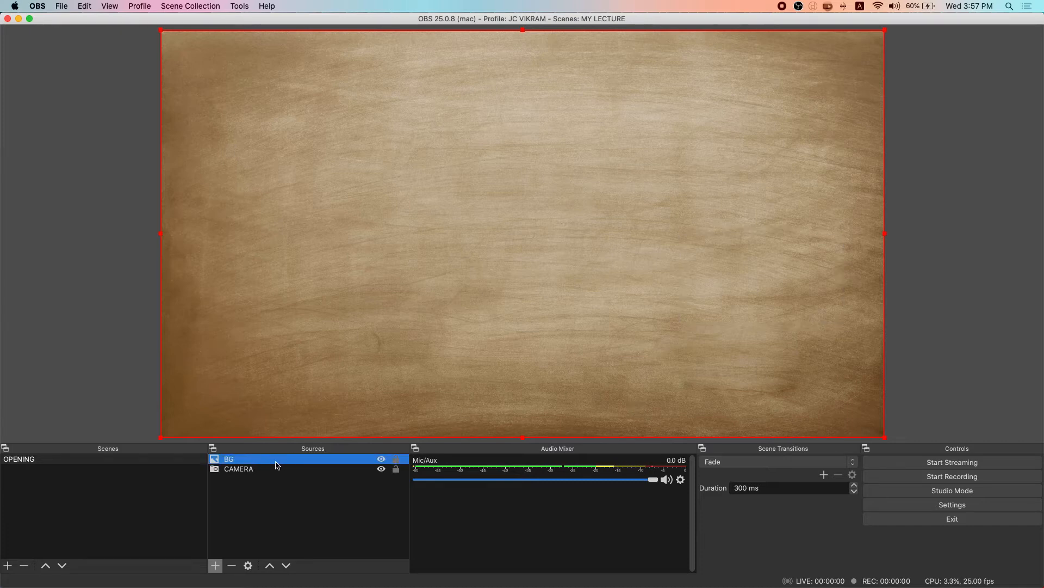
left_click(271, 472)
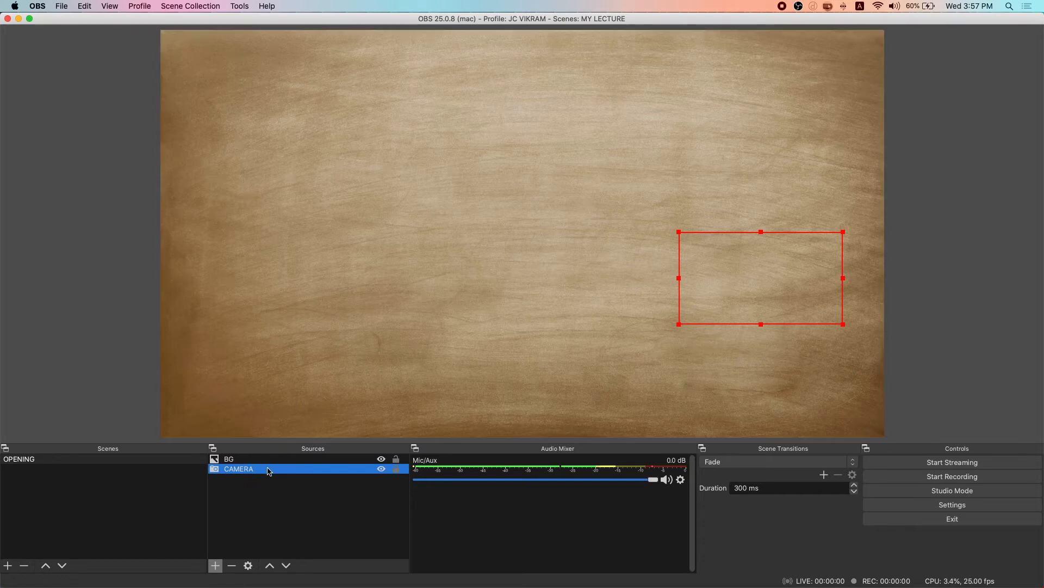
left_click(269, 460)
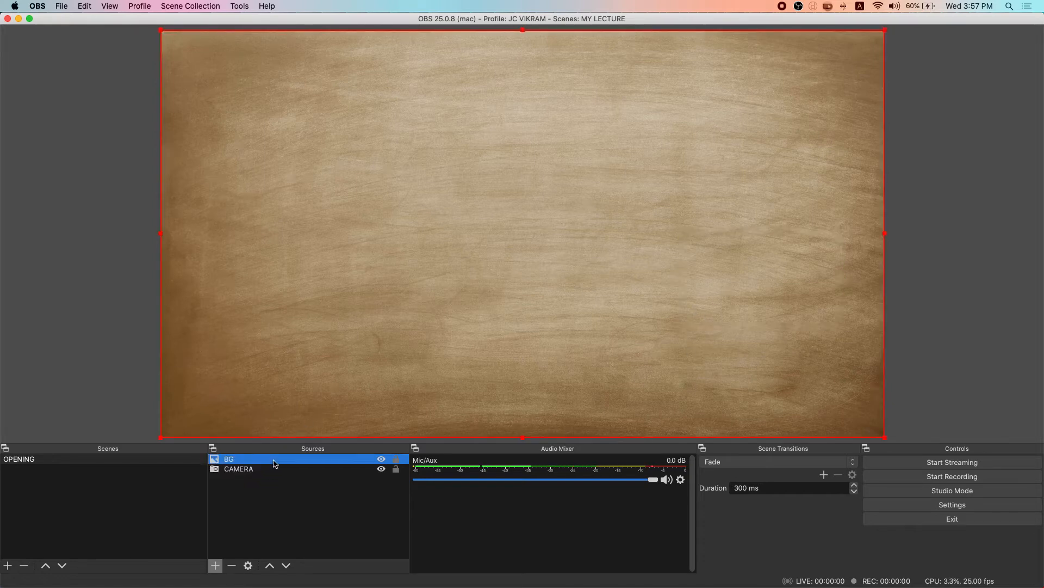
left_click_drag(275, 463, 275, 491)
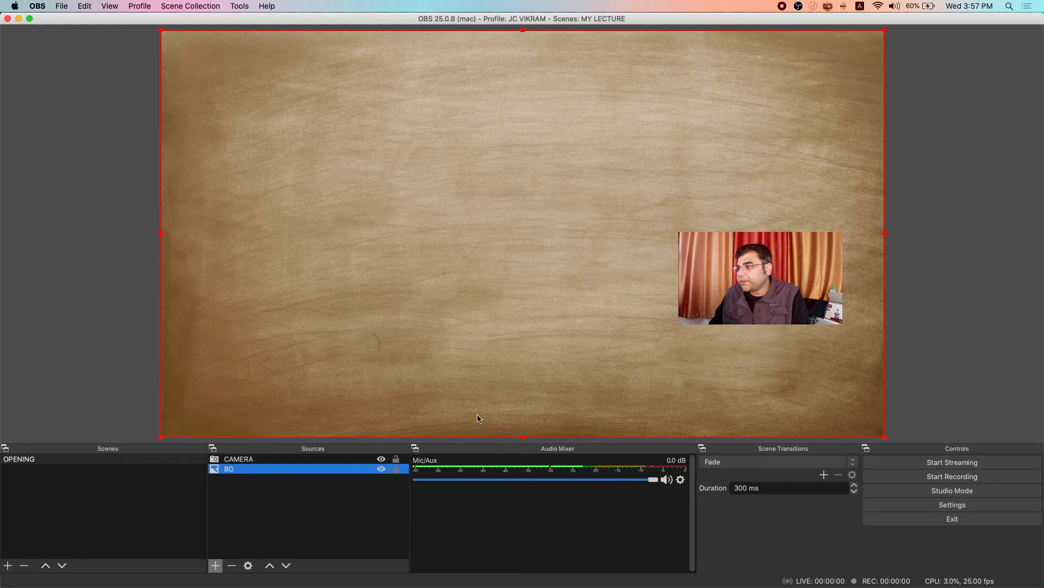
left_click_drag(725, 276, 754, 282)
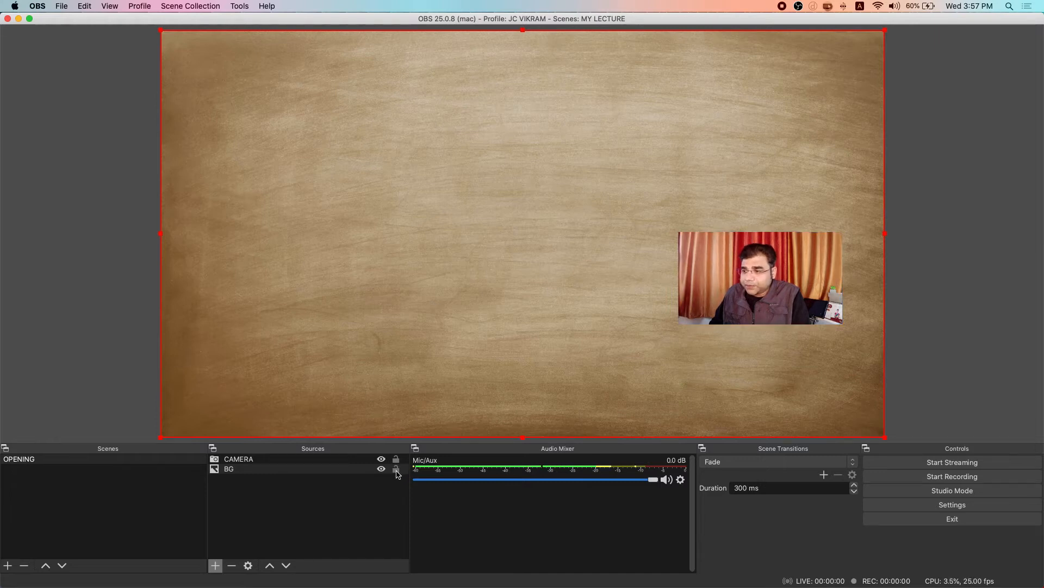
Lock the BG source and move the camera picture up toward the right edge of the canvas
left_click(396, 471)
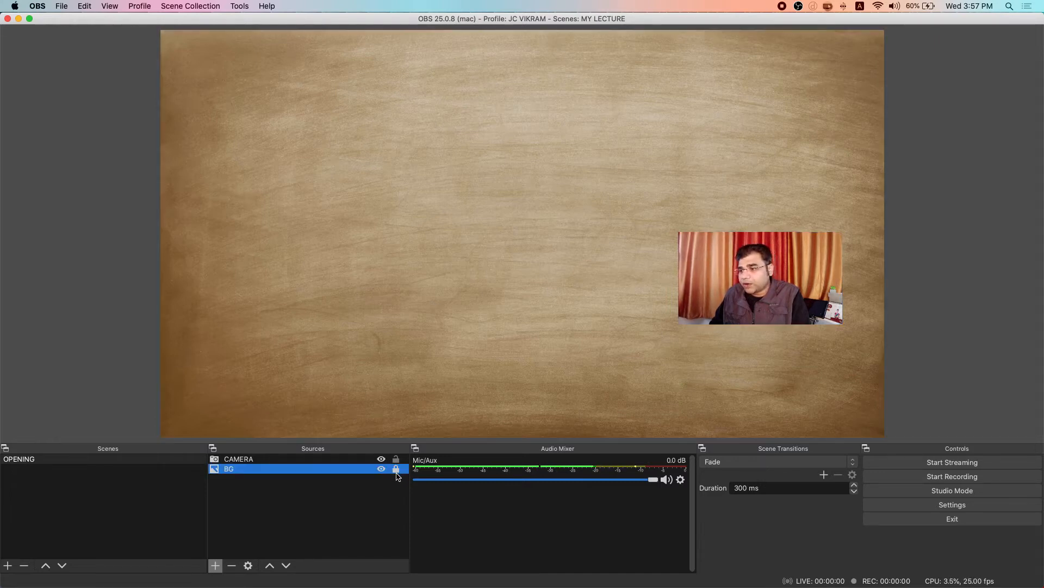
left_click(541, 261)
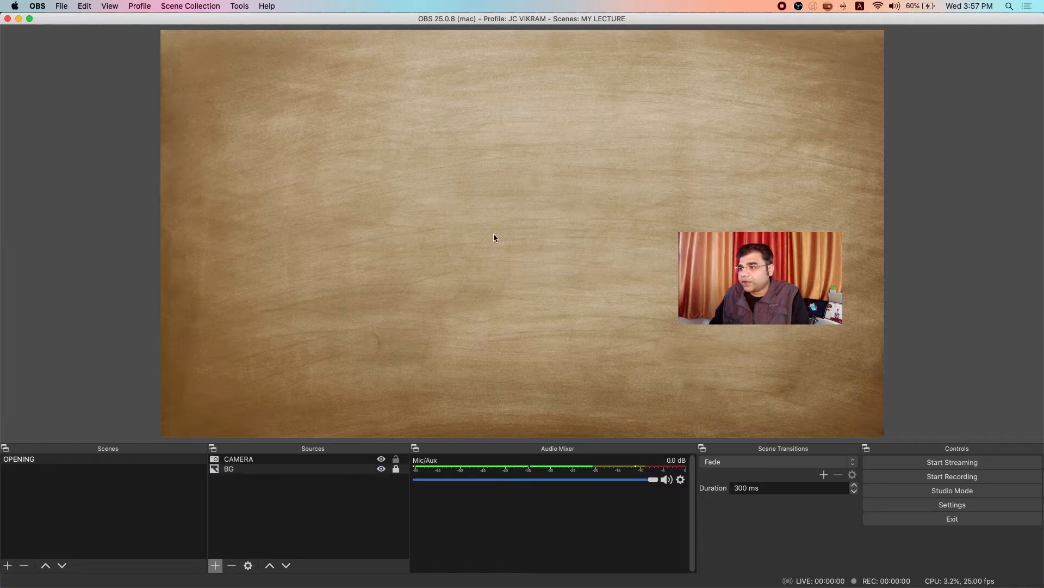
left_click(296, 460)
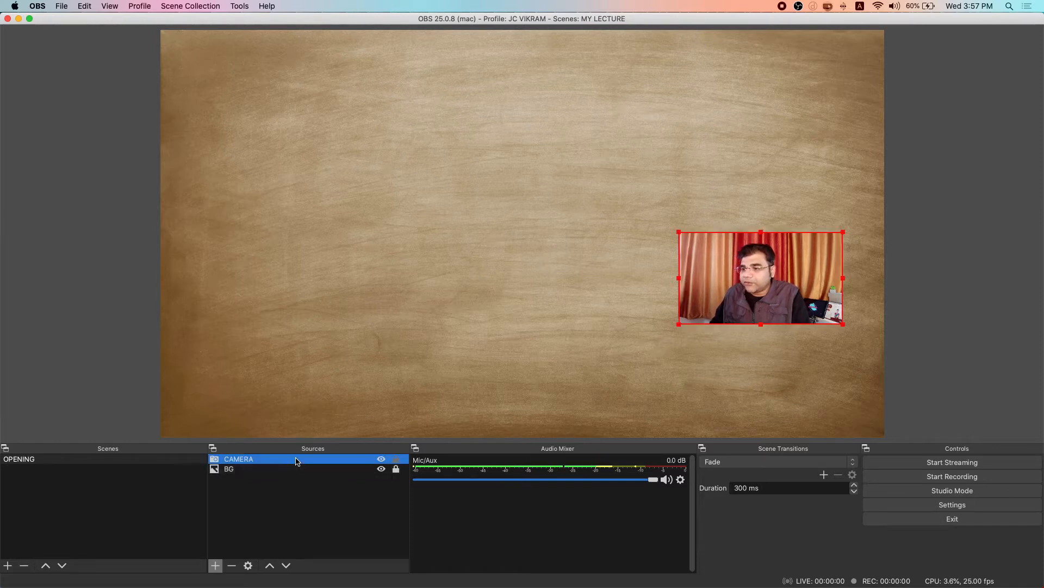
left_click_drag(752, 297, 784, 246)
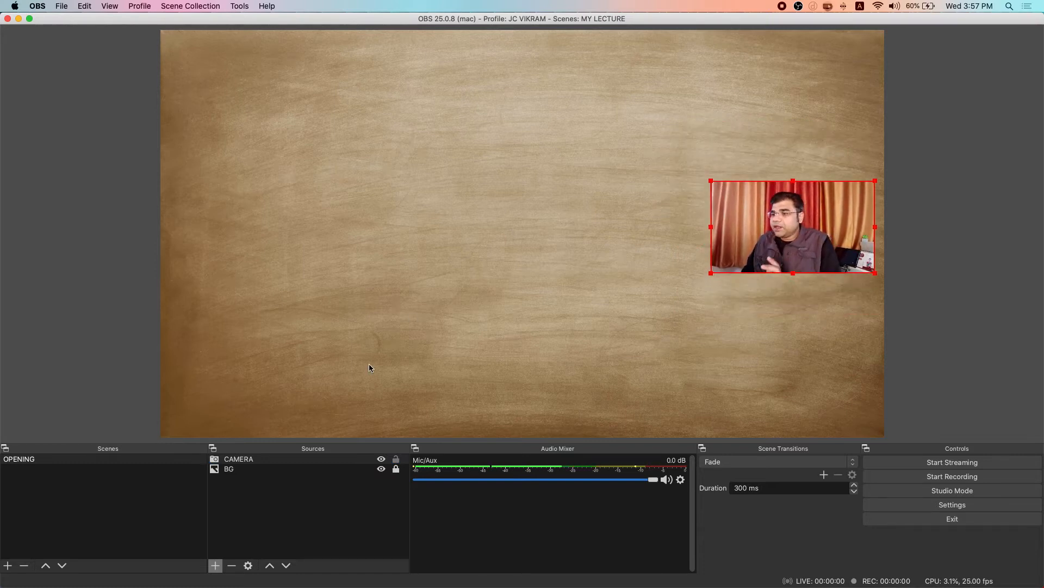
left_click(215, 565)
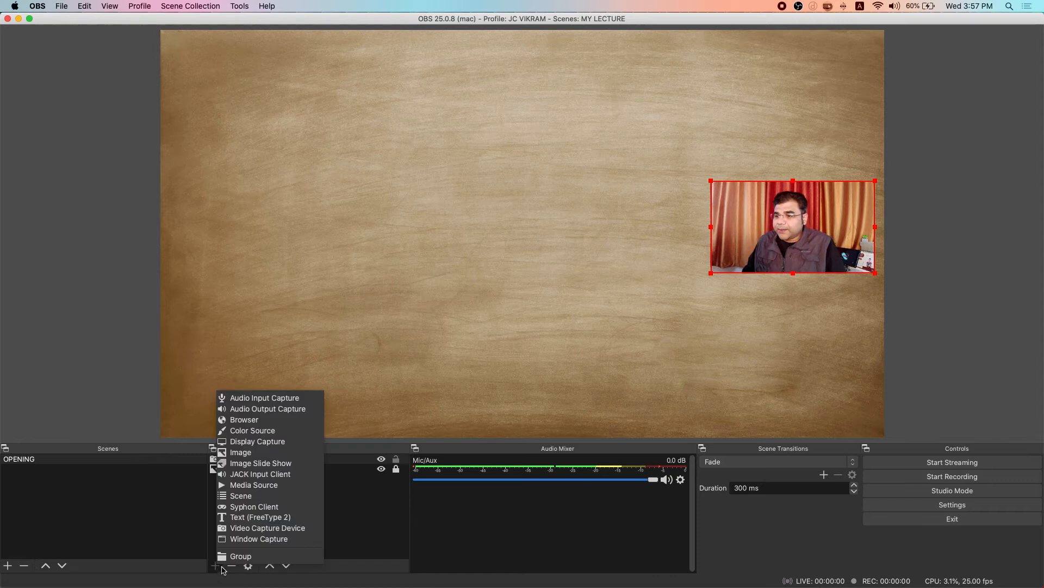
left_click(258, 538)
left_click(541, 179)
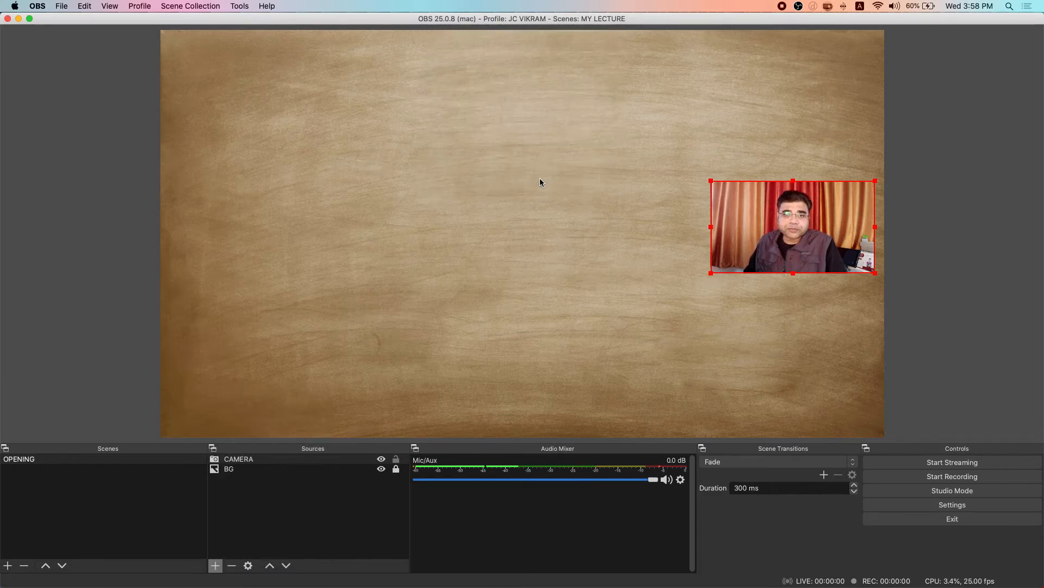
Switch to PowerPoint, open the OBS presentation and bring up its slide show options
mouse_move(463, 582)
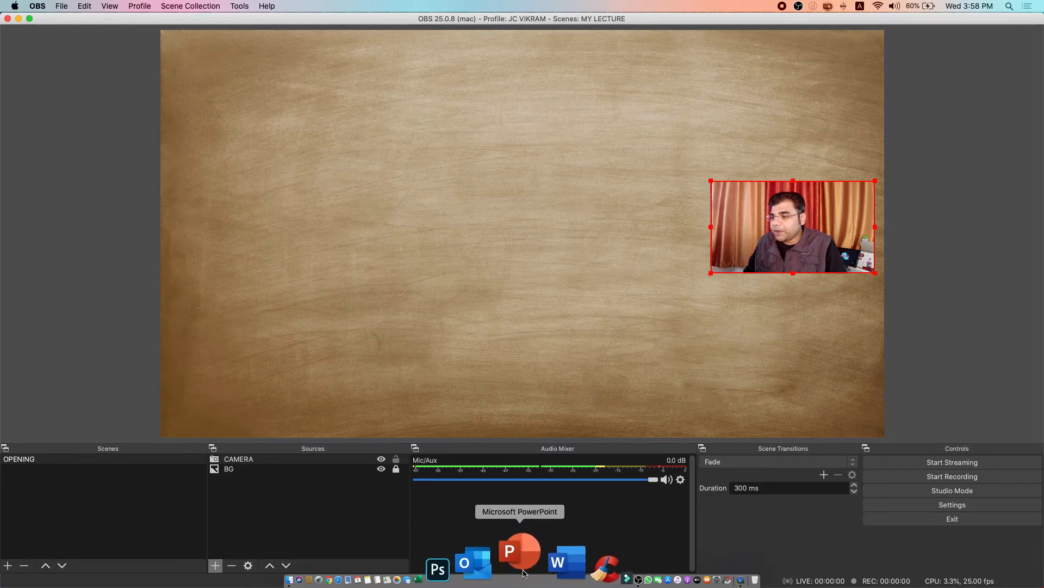
left_click(522, 566)
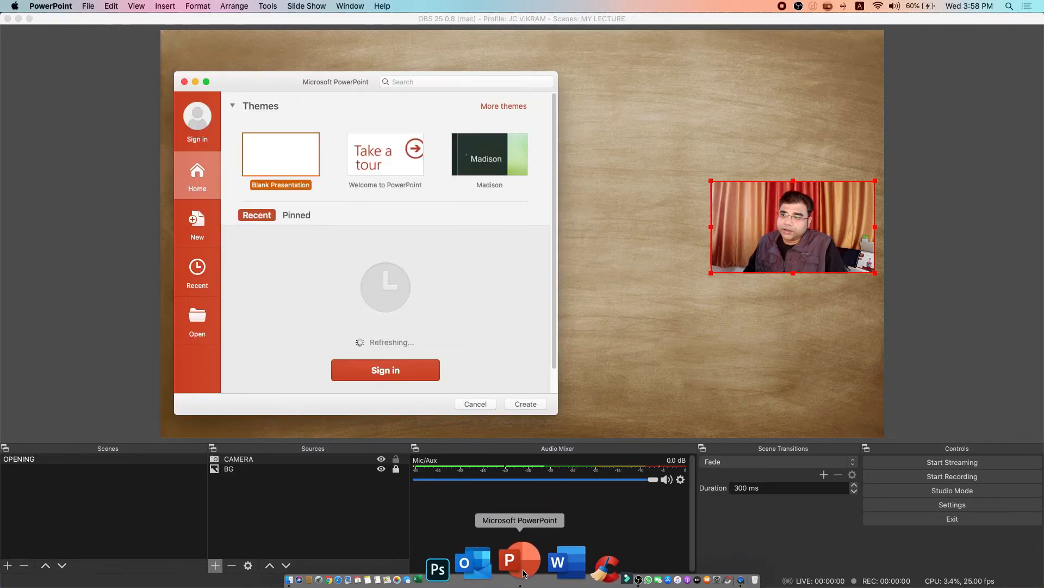
left_click(314, 258)
left_click(520, 409)
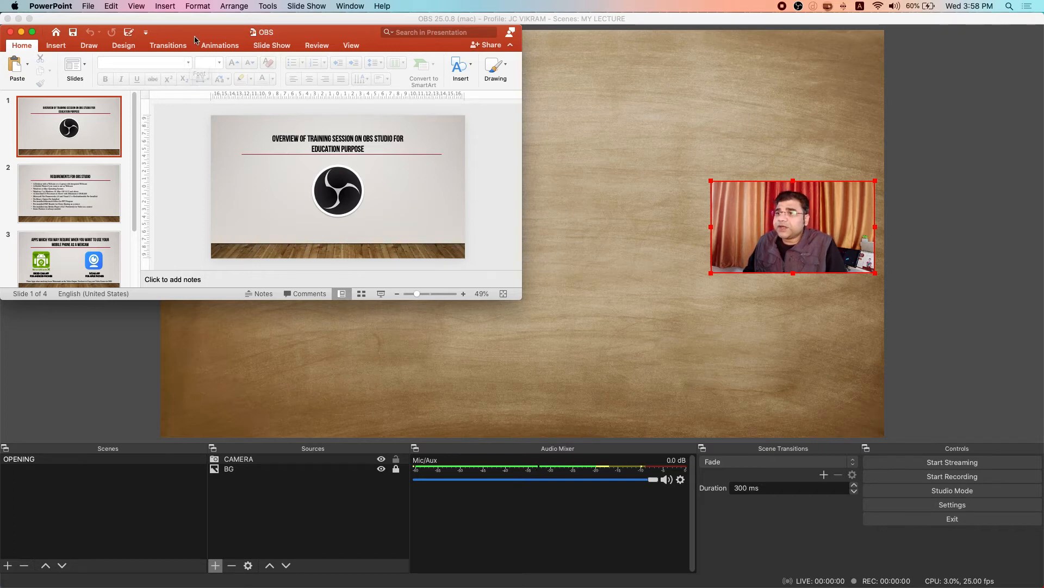
left_click(266, 47)
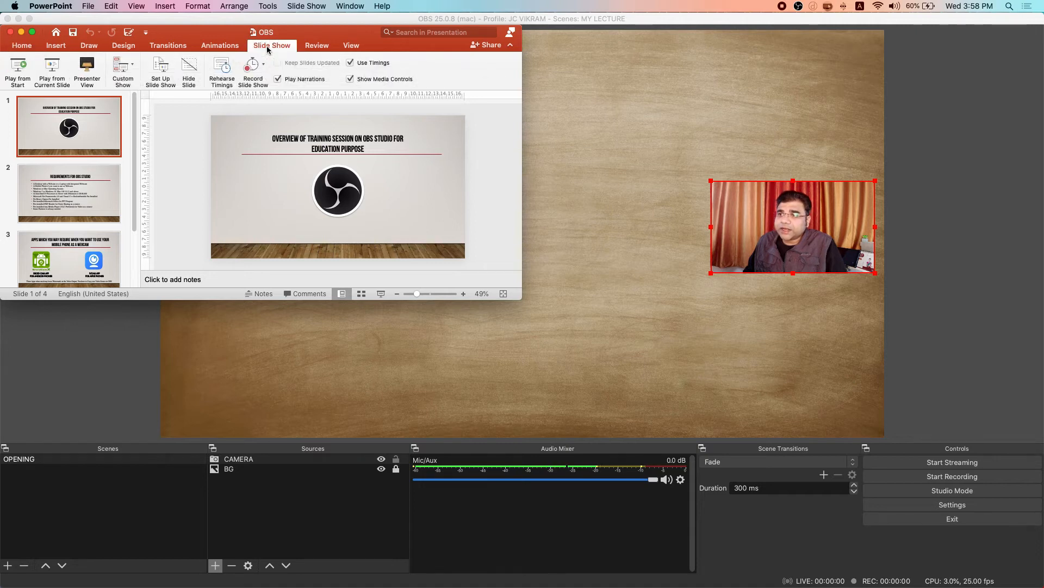
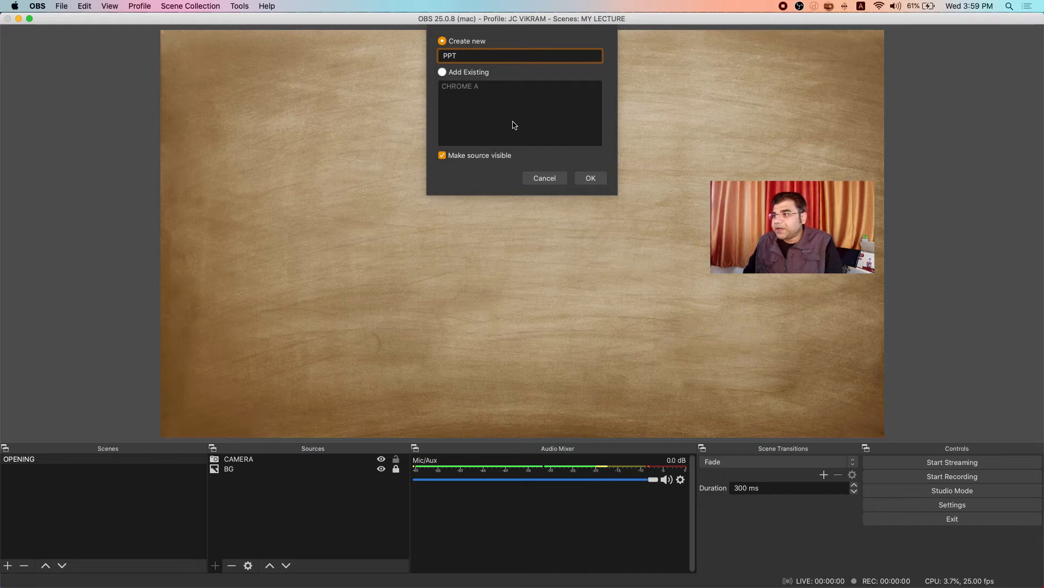
Create the PPT window capture of [Microsoft PowerPoint] PowerPoint Slide Show – [OBS] and move it lower beside the camera picture
left_click(584, 177)
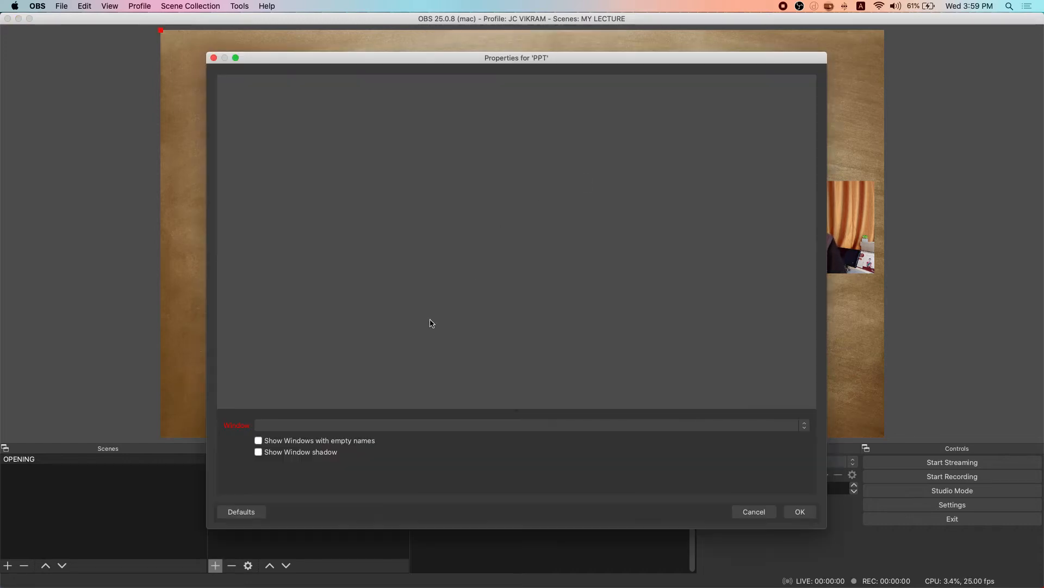
left_click(391, 425)
left_click(284, 337)
left_click(284, 431)
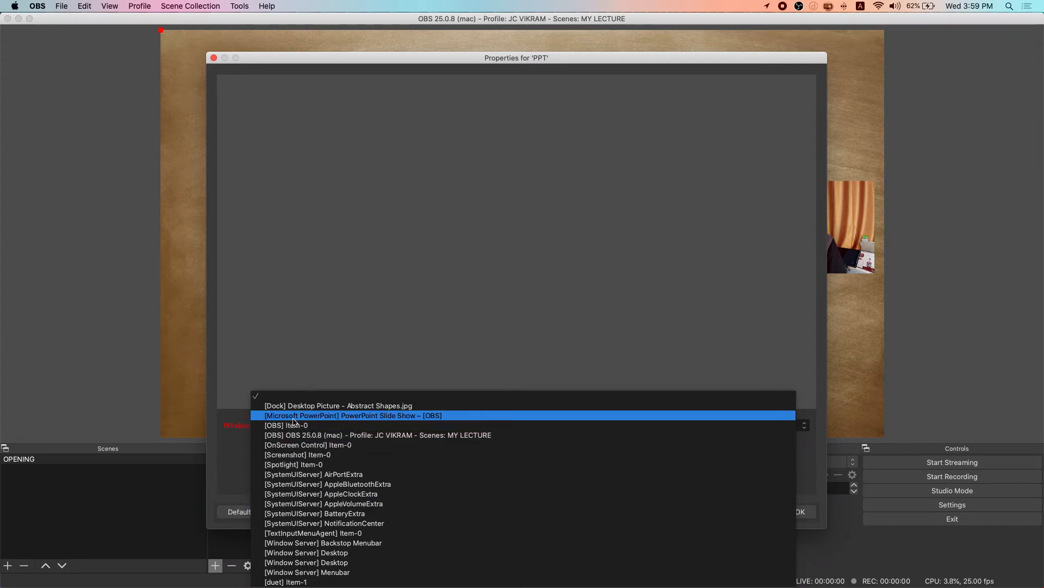
left_click(392, 421)
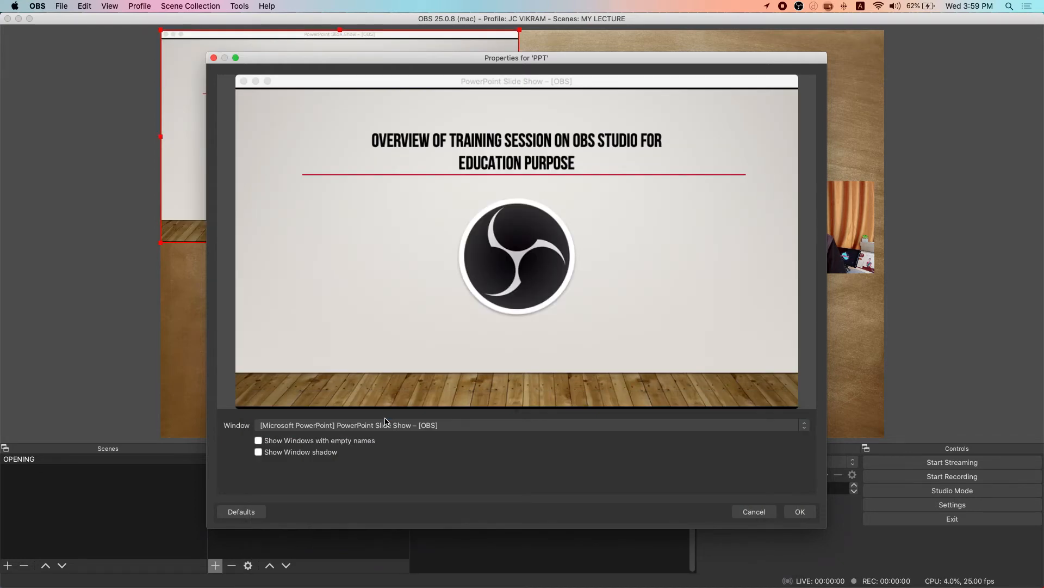
left_click(797, 512)
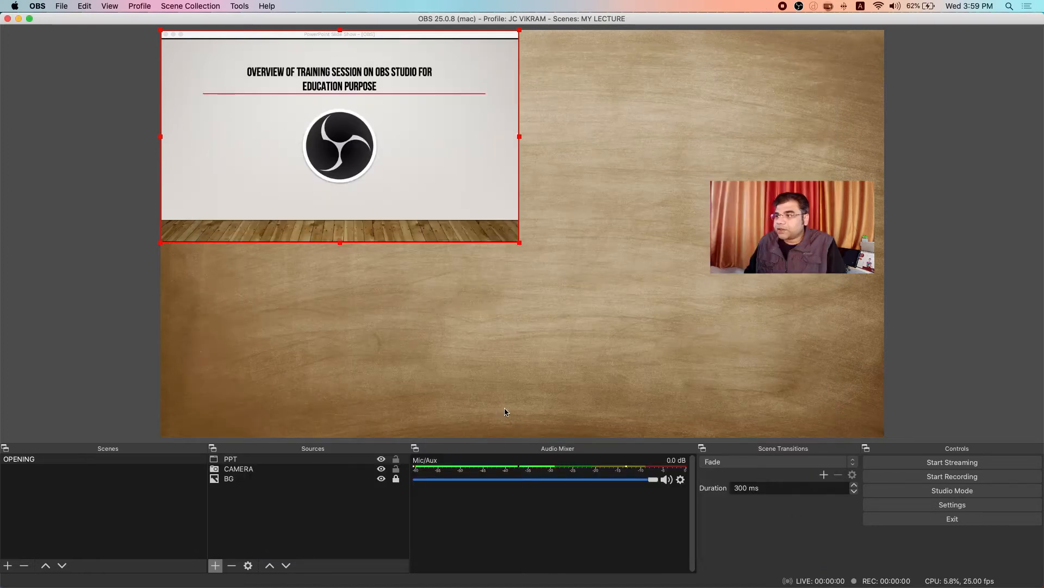
left_click_drag(430, 214, 456, 289)
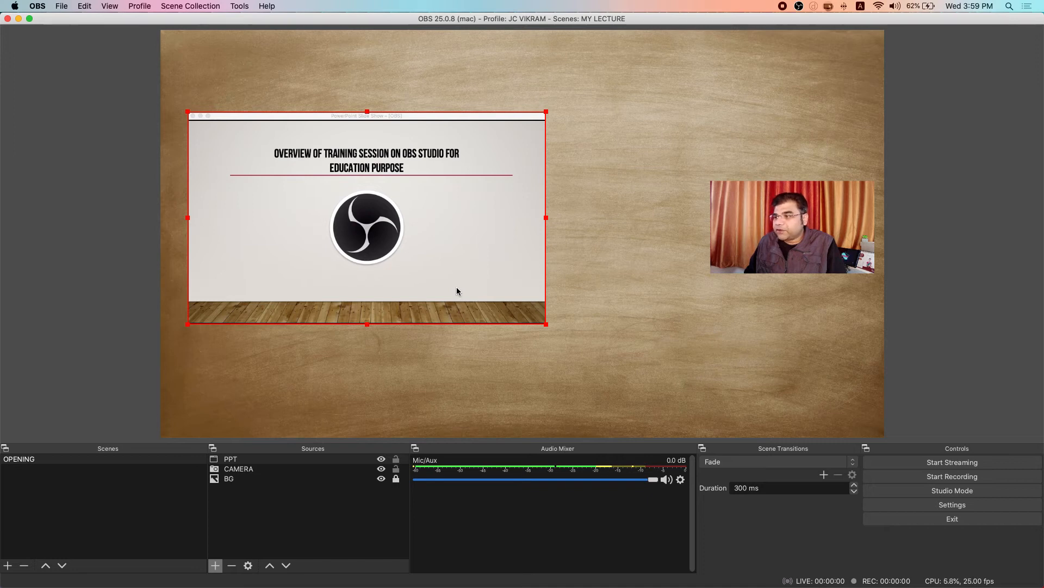
Switch to the PowerPoint slide show and shift its window toward the right half of the screen
mouse_move(611, 563)
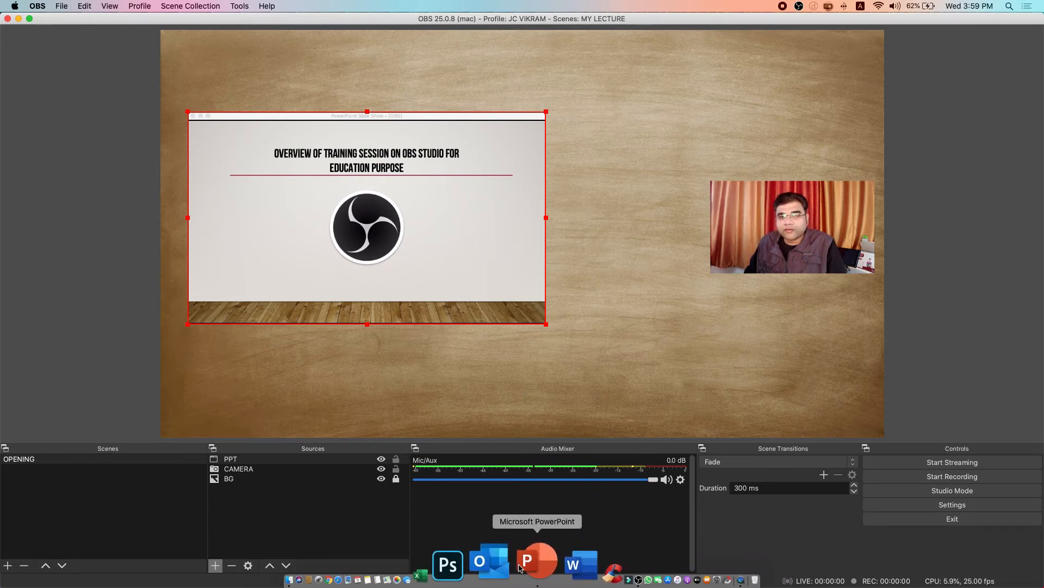
left_click(528, 561)
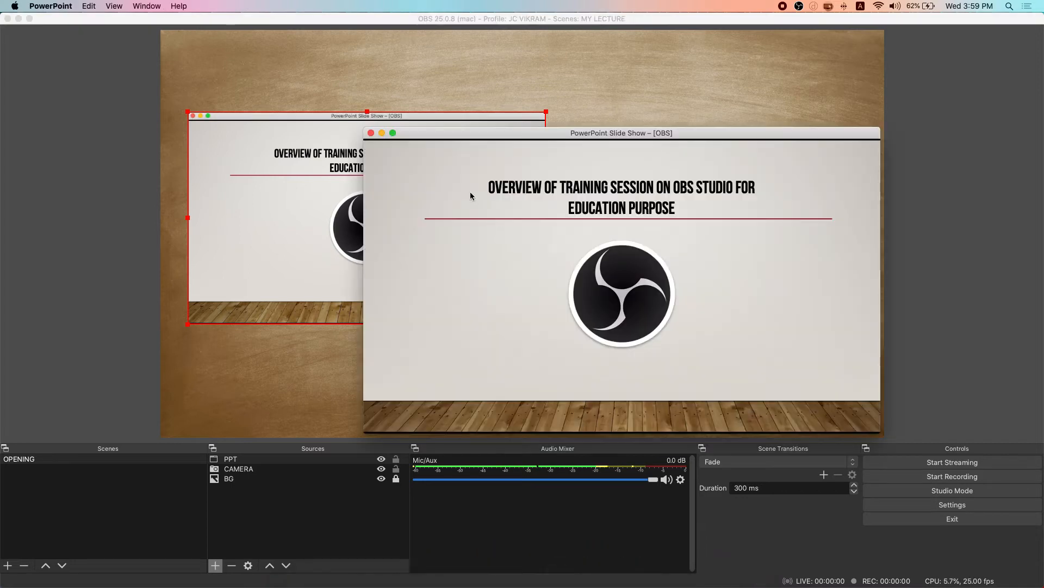
left_click_drag(458, 137, 589, 151)
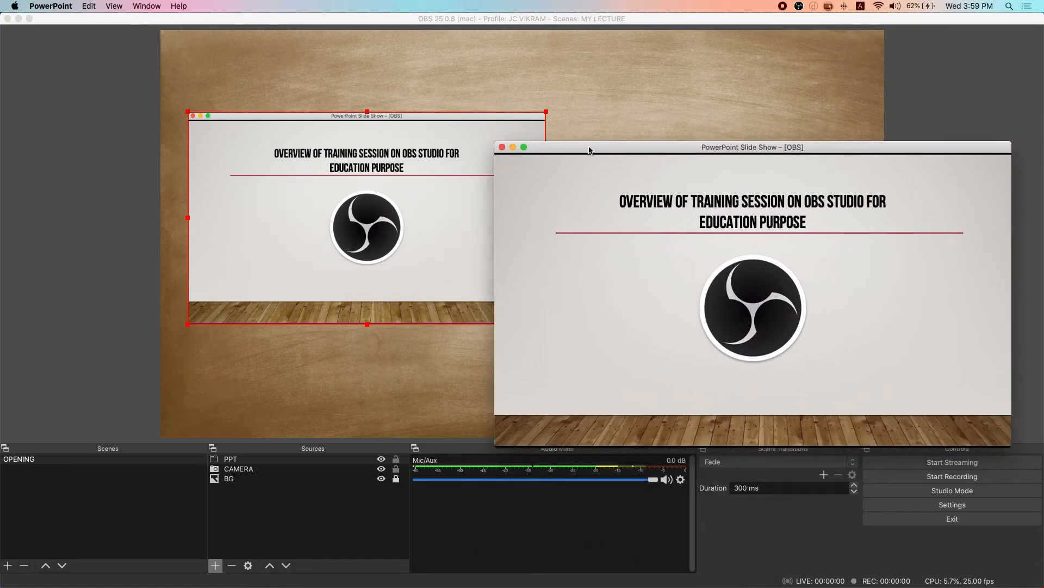
Narrow the OBS window to the left half of the screen and reposition the slide show window beside it
left_click(482, 356)
left_click_drag(1014, 25, 493, 23)
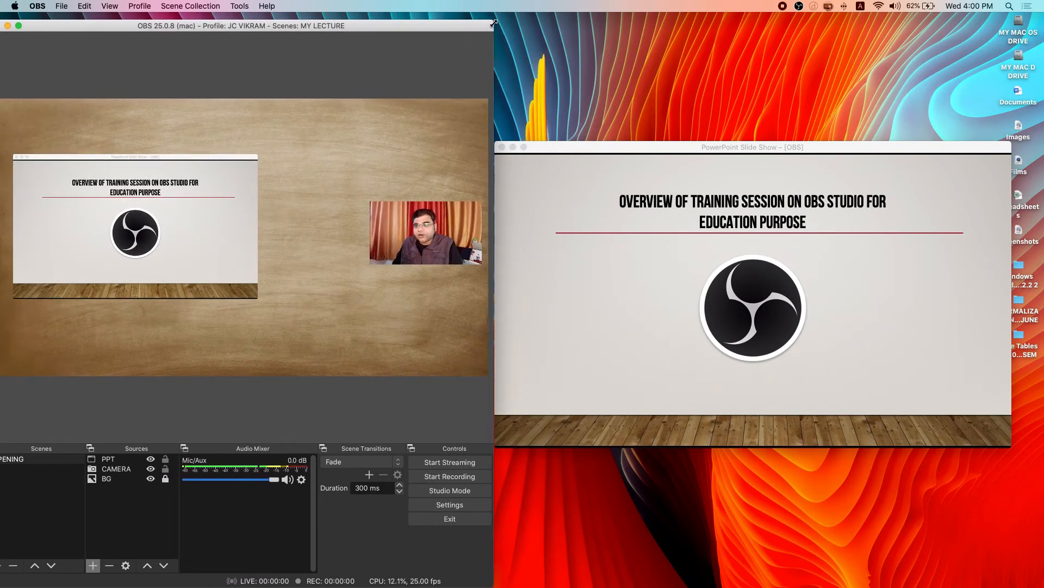
left_click_drag(493, 22, 492, 16)
left_click(597, 131)
left_click_drag(593, 142, 624, 123)
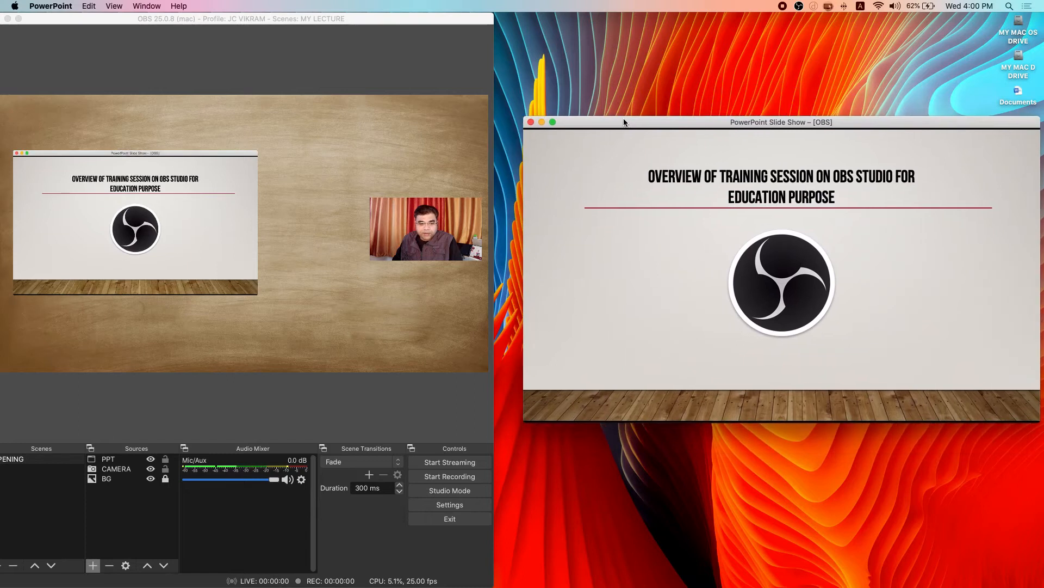
left_click(492, 56)
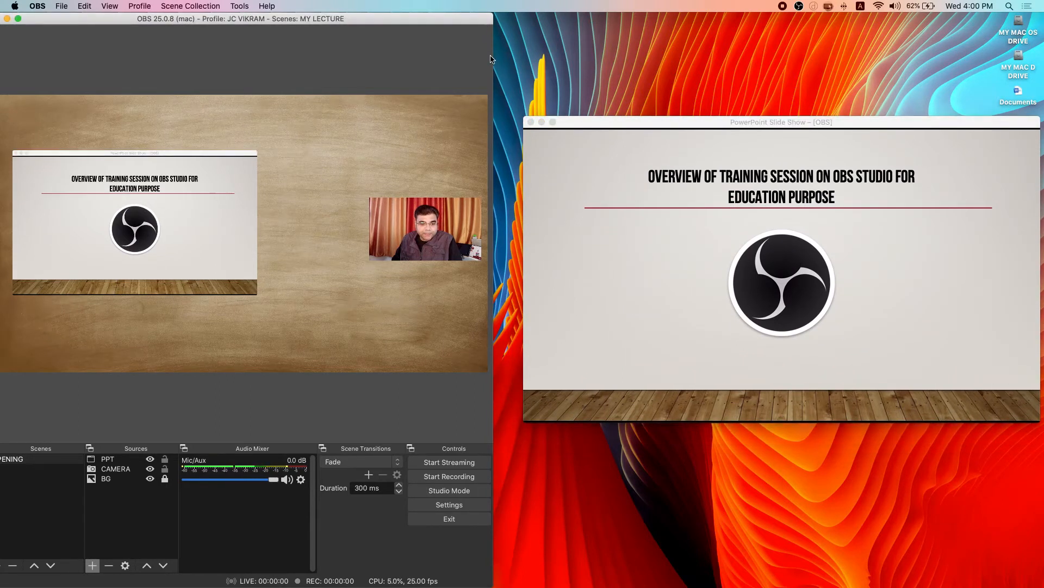
left_click_drag(493, 56, 522, 60)
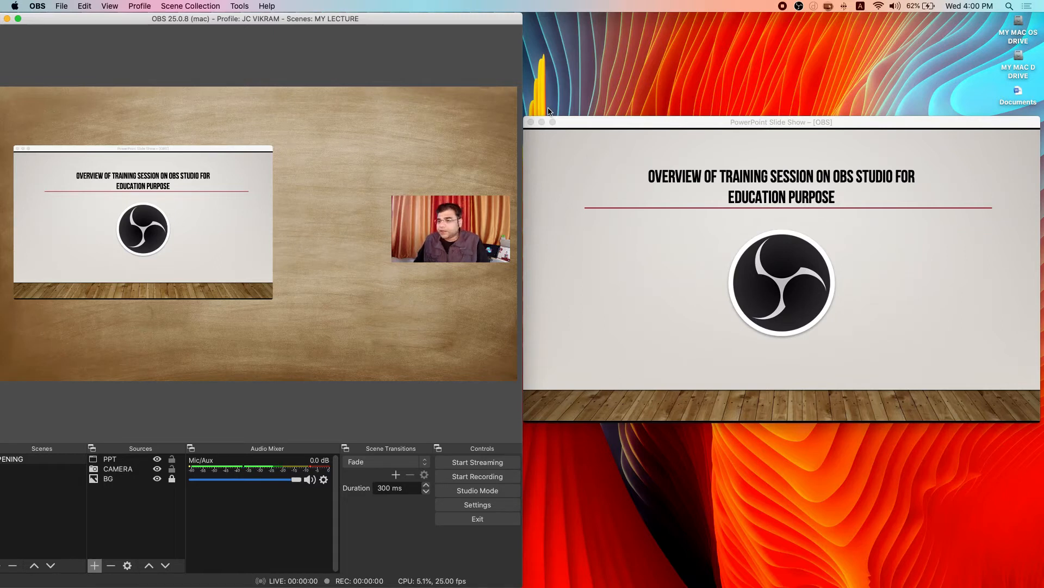
Step forward and back through the first slides of the slide show to check that the PPT source follows
left_click(773, 253)
left_click(773, 256)
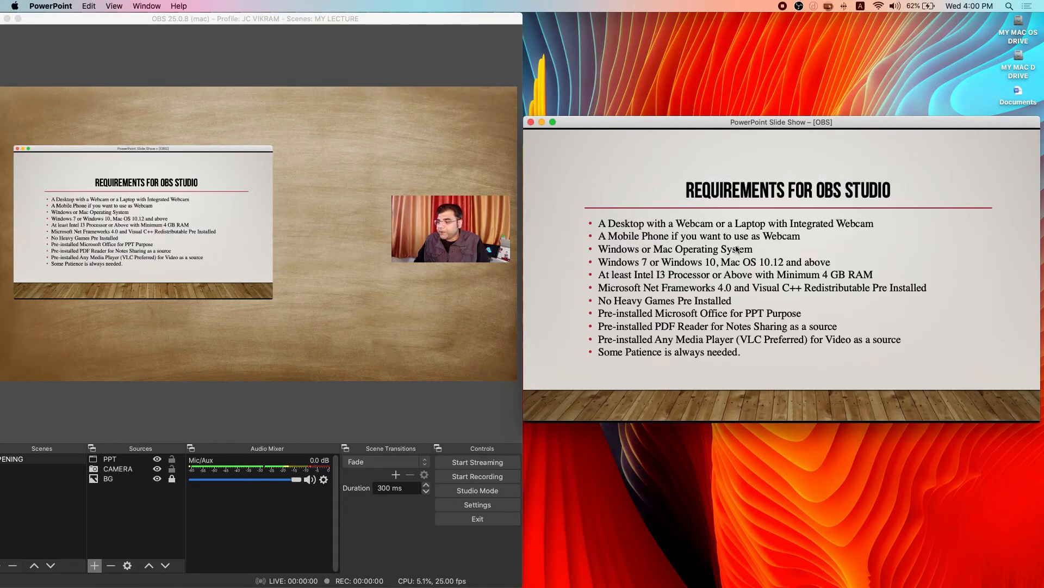
left_click(737, 249)
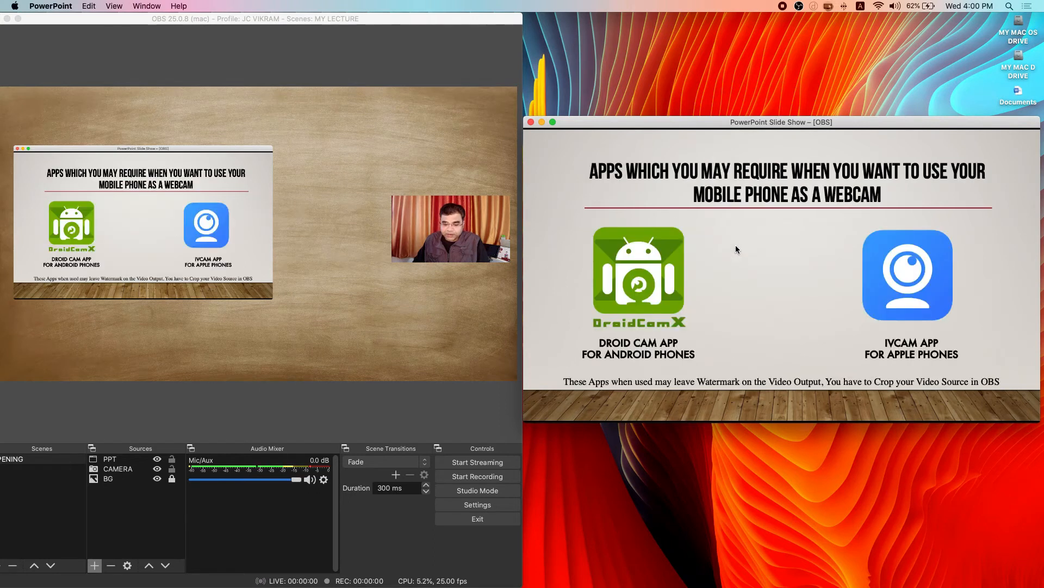
key("Left")
key("Left")
key("Right")
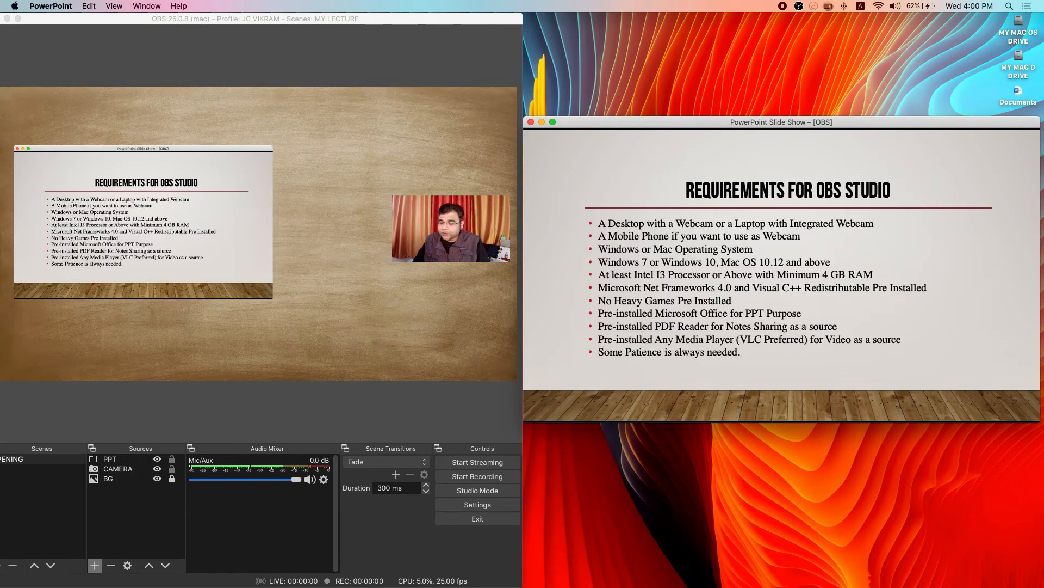
key("Right")
key("Left")
key("Left")
key("Right")
key("Right")
key("Left")
key("Left")
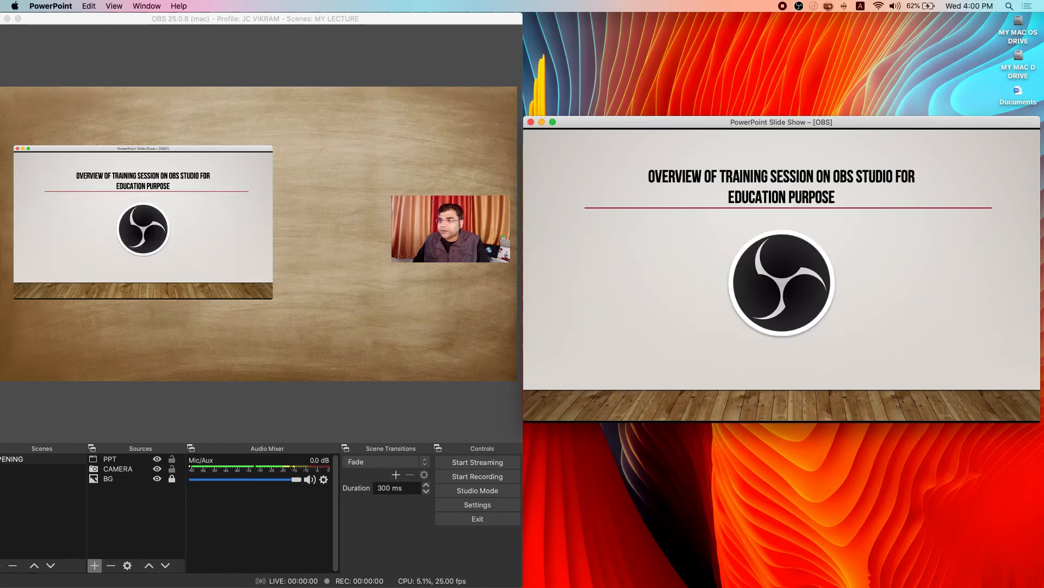
key("Right")
key("Right")
key("Left")
key("Left")
key("Right")
key("Left")
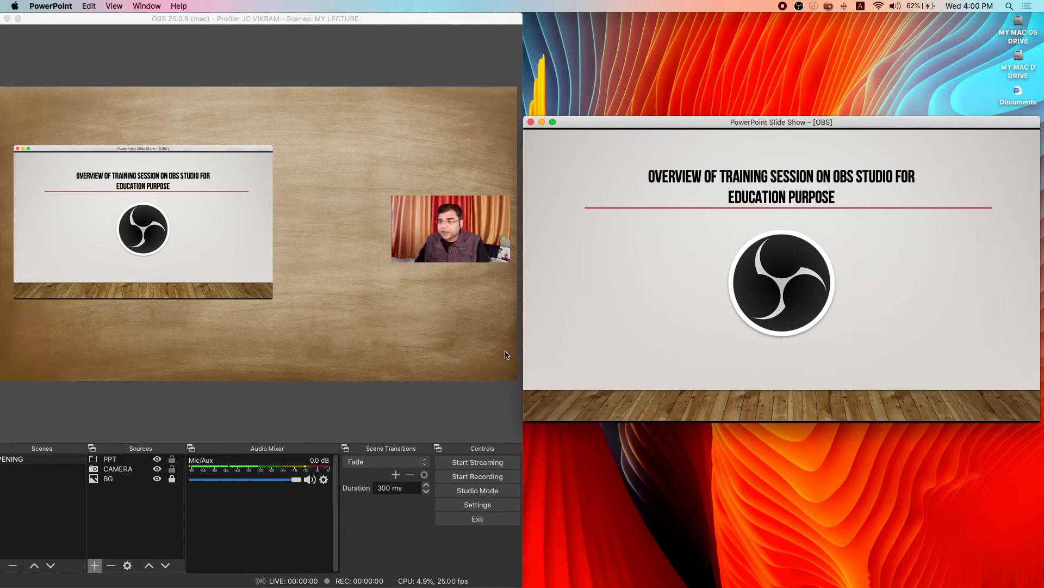
Enlarge the OBS window to fill the screen, and look at the PPT source's properties and the available source types
left_click(488, 22)
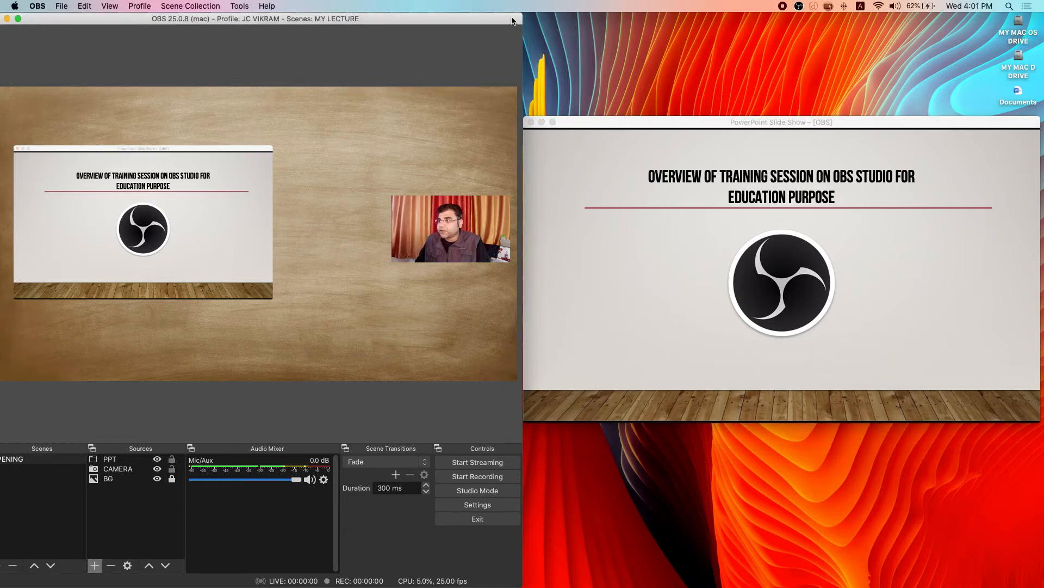
double_click(505, 22)
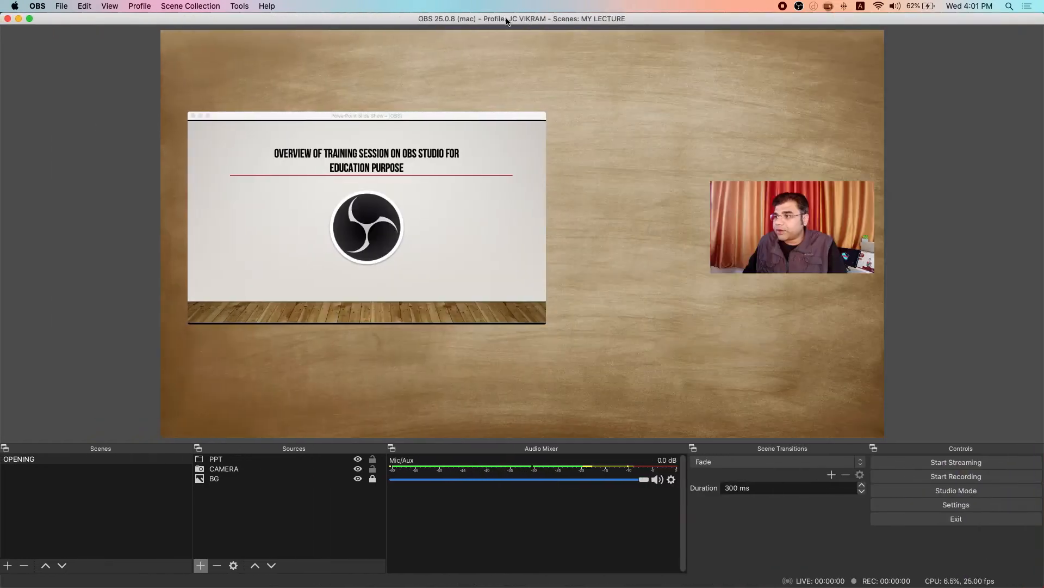
double_click(226, 461)
left_click(754, 511)
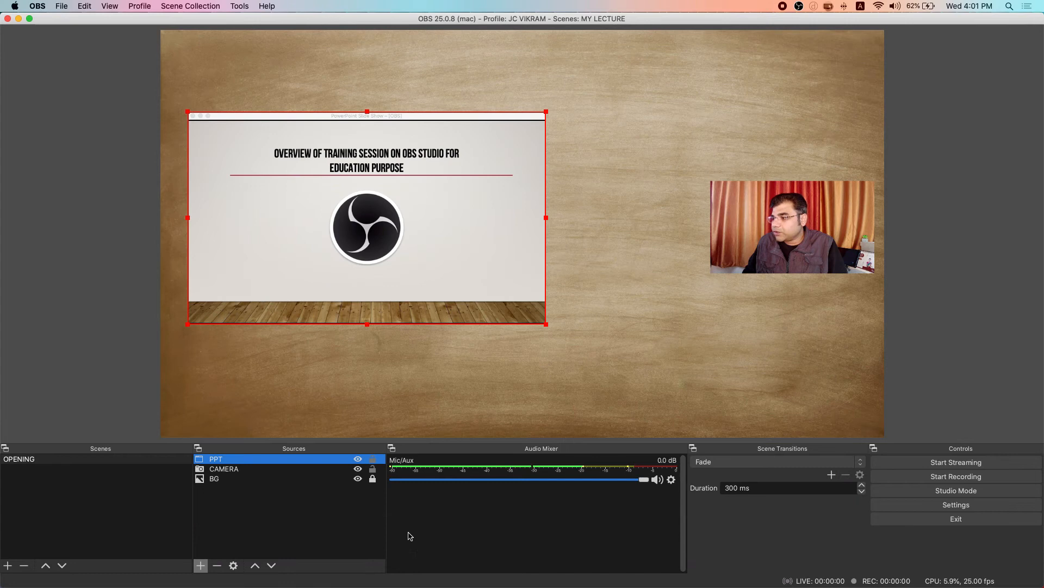
left_click(207, 567)
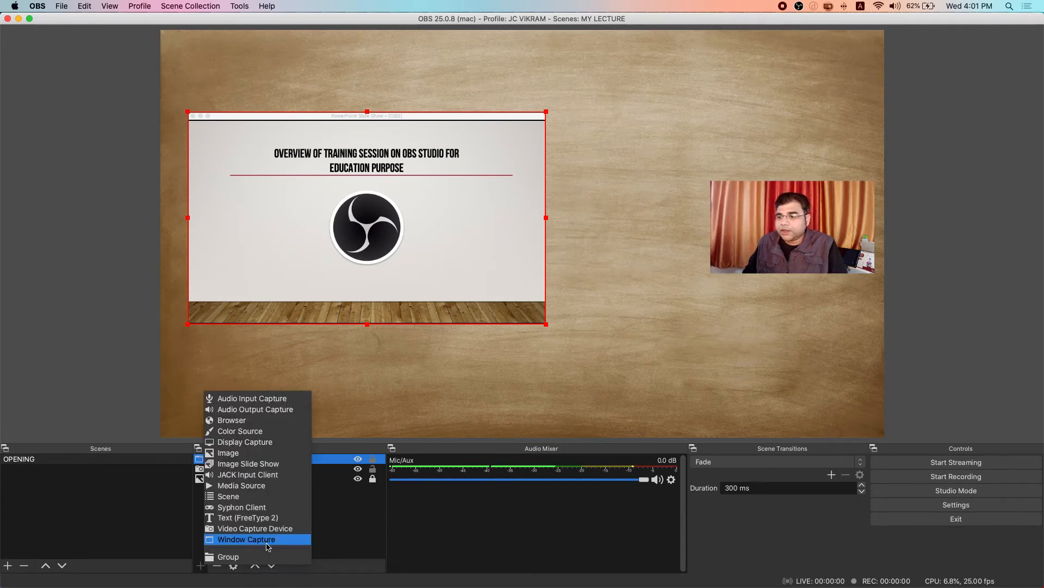
left_click(331, 530)
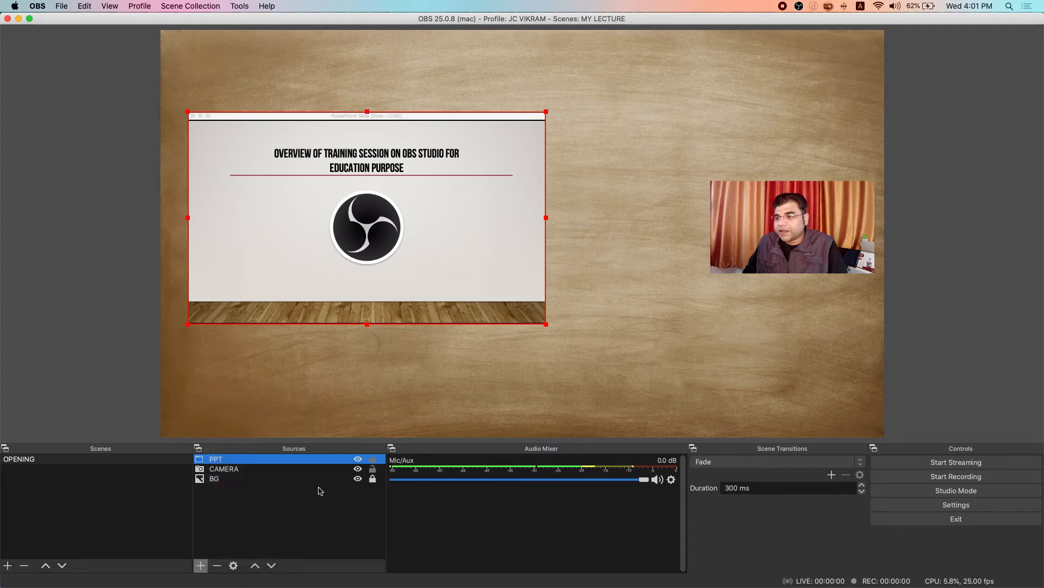
Set the PPT source to capture the window [Microsoft PowerPoint] PowerPoint Slide Show – [OBS] and accept its properties
double_click(302, 460)
left_click(321, 428)
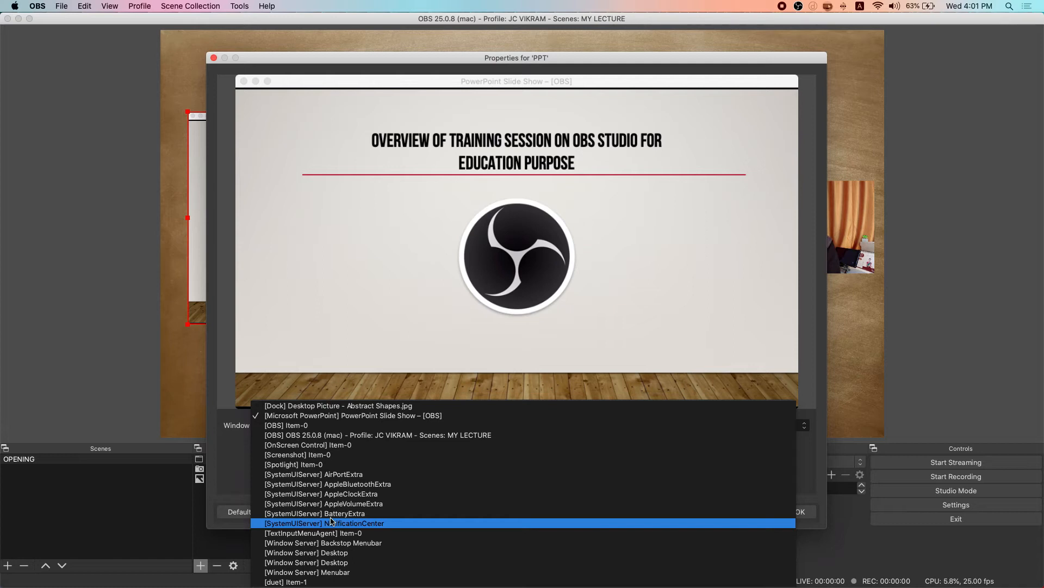
left_click(349, 415)
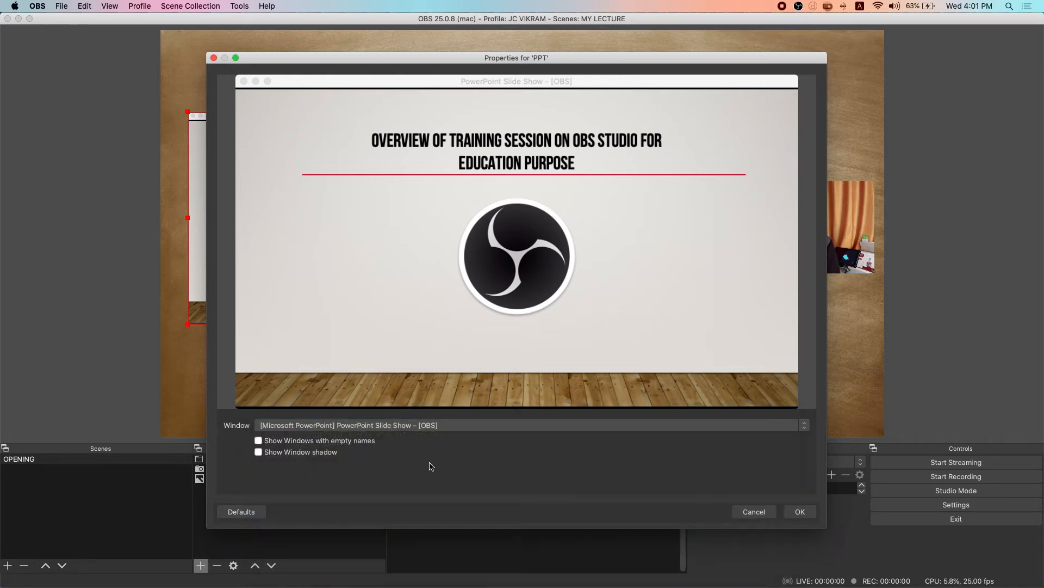
left_click(800, 512)
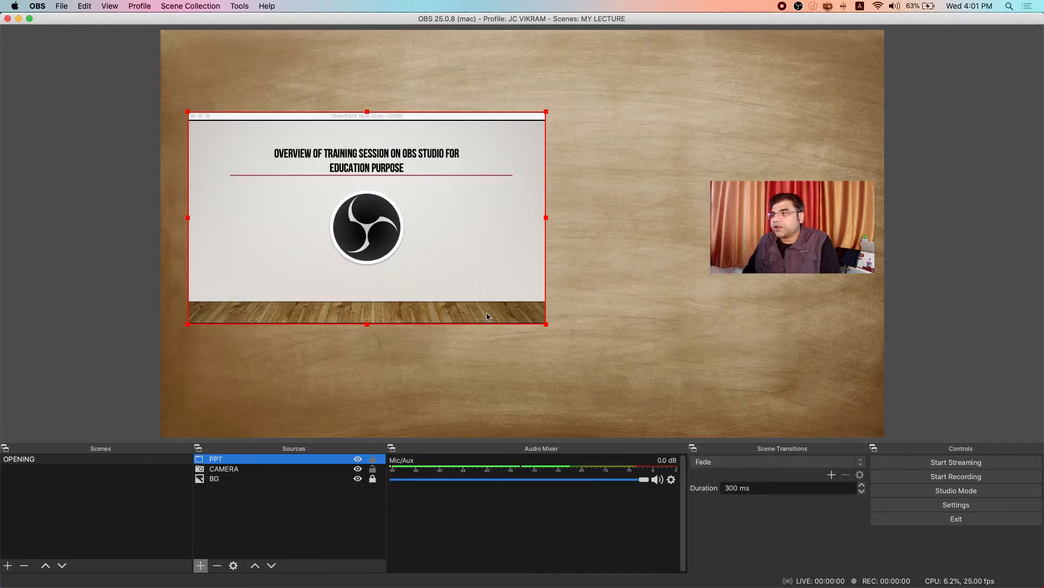
Move and enlarge the PPT source on the canvas, and stretch it to fill the screen
left_click_drag(399, 263, 383, 230)
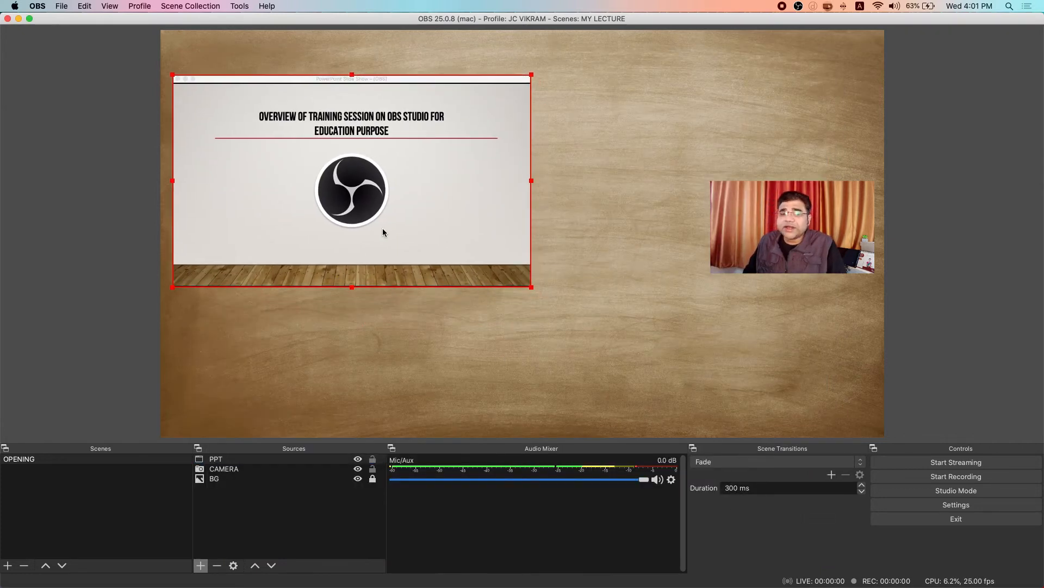
left_click_drag(532, 288, 585, 322)
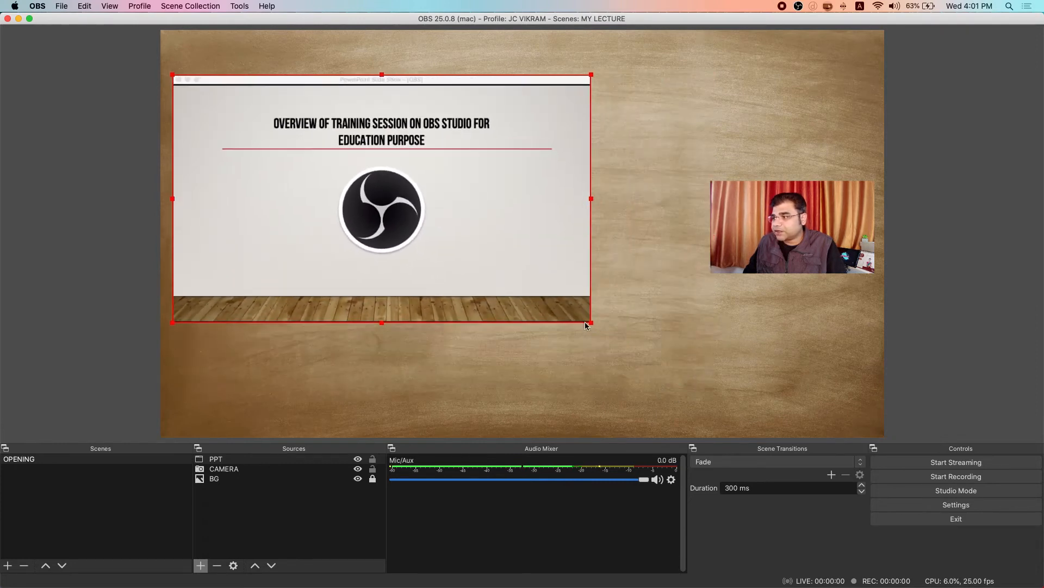
right_click(497, 253)
mouse_move(598, 467)
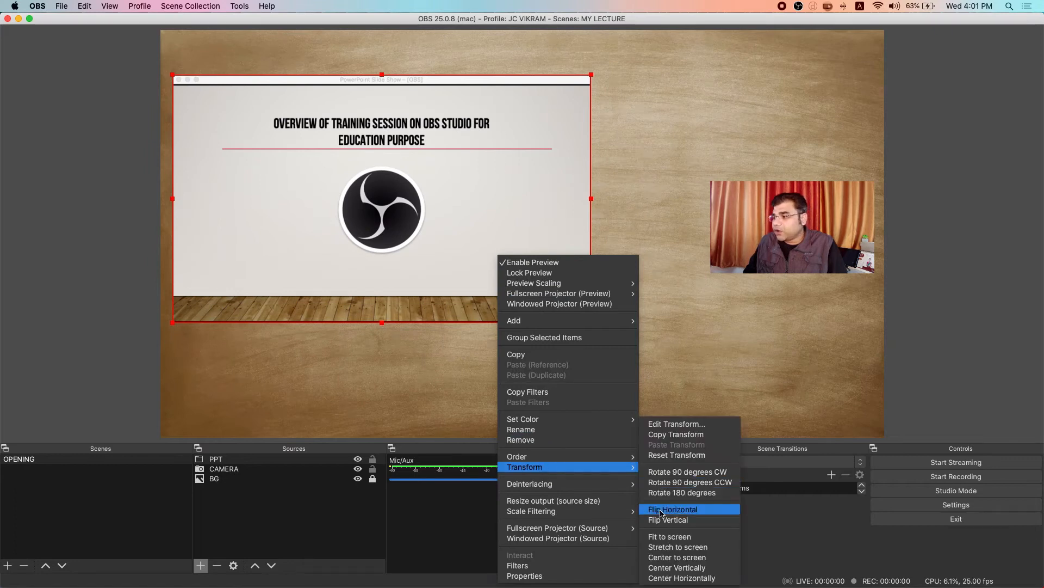
left_click(662, 547)
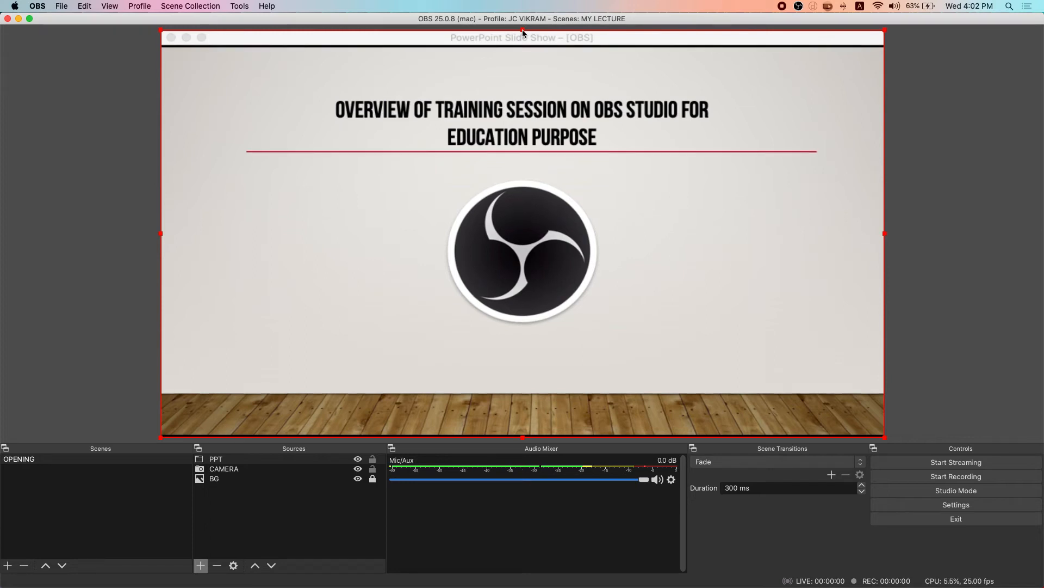
Crop the window title bar off the PPT source's upper edge and stretch the source to the screen again
left_click_drag(522, 30, 523, 40)
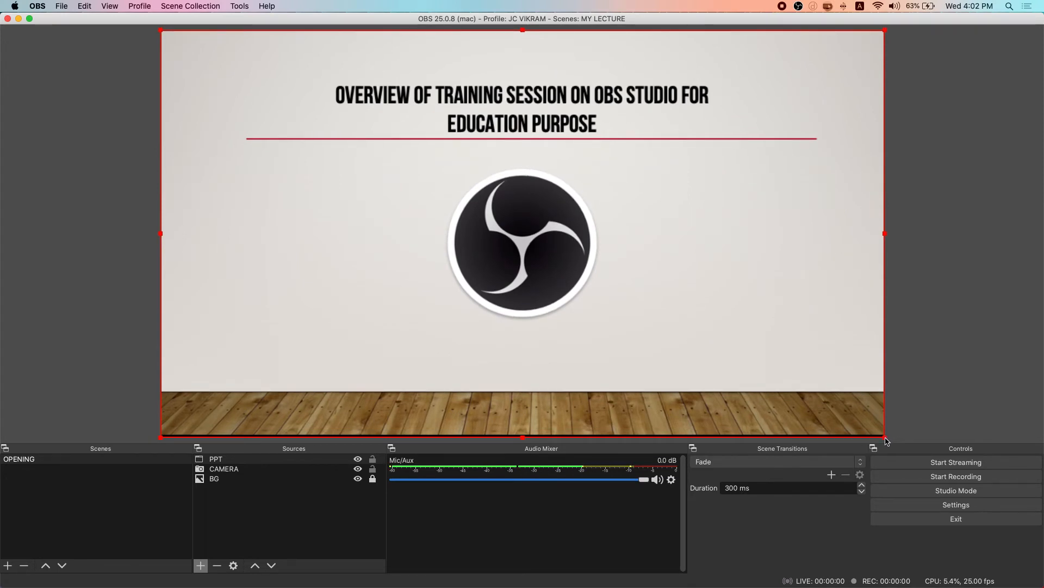
left_click_drag(886, 438, 595, 241)
right_click(598, 235)
mouse_move(652, 443)
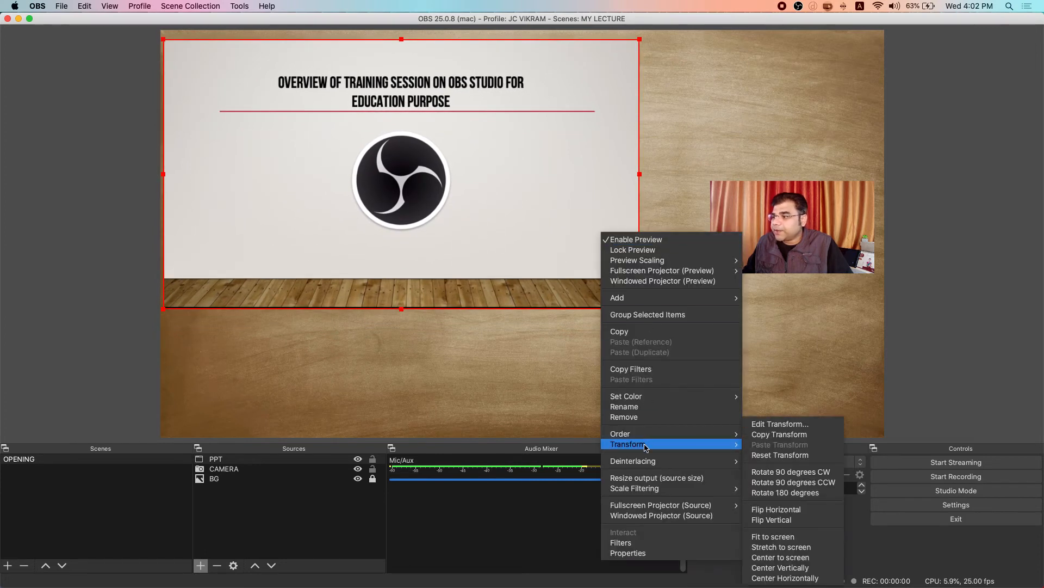
left_click(776, 548)
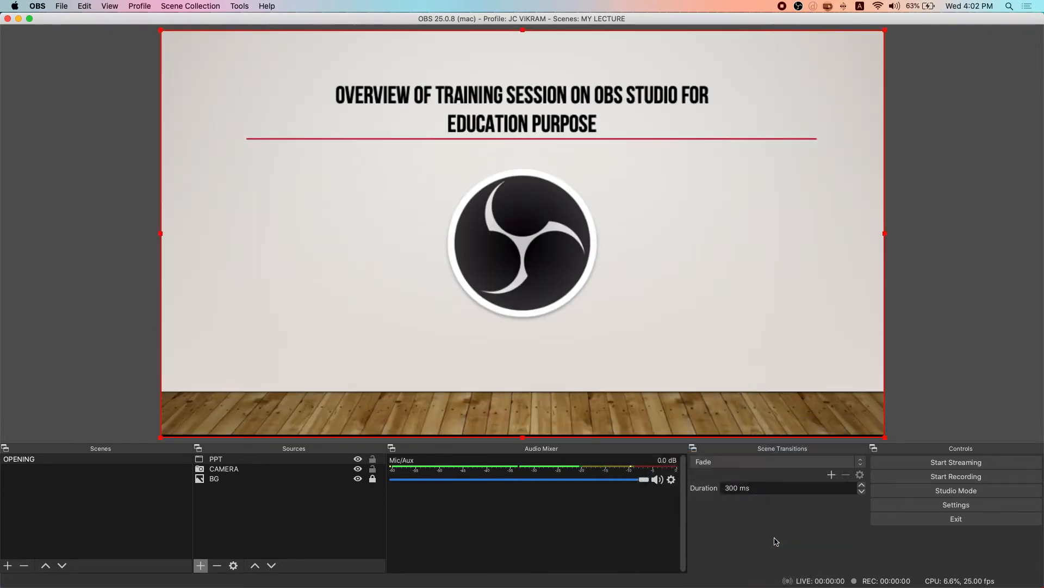
Reorder the sources so PPT lies between CAMERA and BG, and select each source in turn
left_click(254, 500)
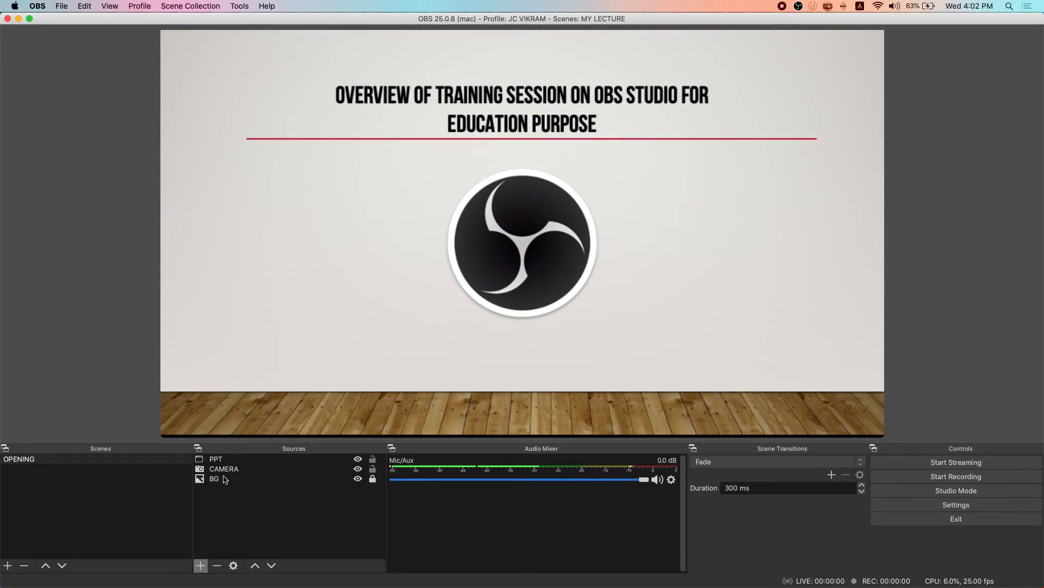
mouse_move(221, 461)
left_mouse_down()
mouse_move(216, 492)
mouse_move(217, 478)
left_mouse_up()
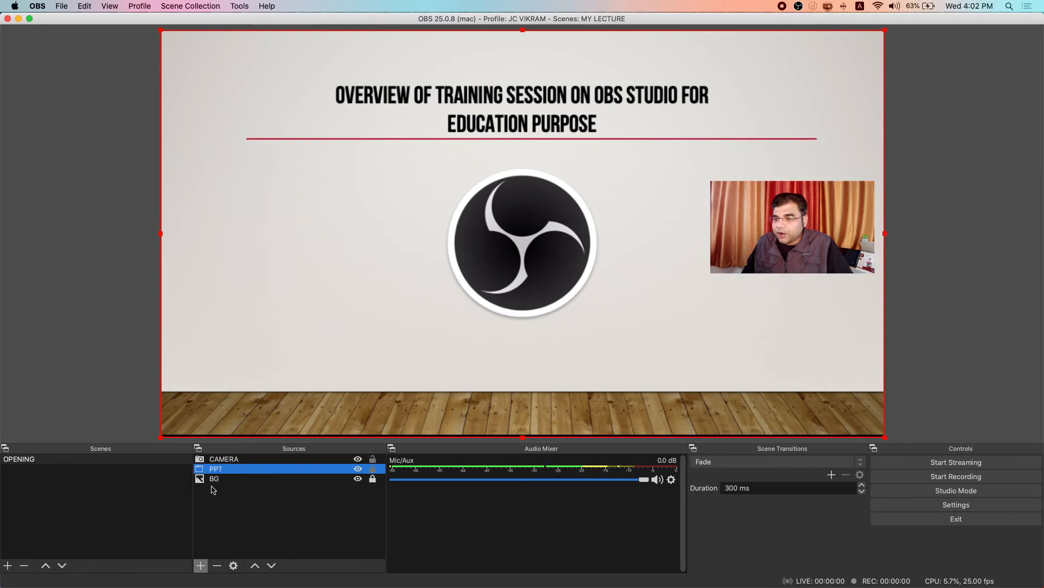
left_click(215, 481)
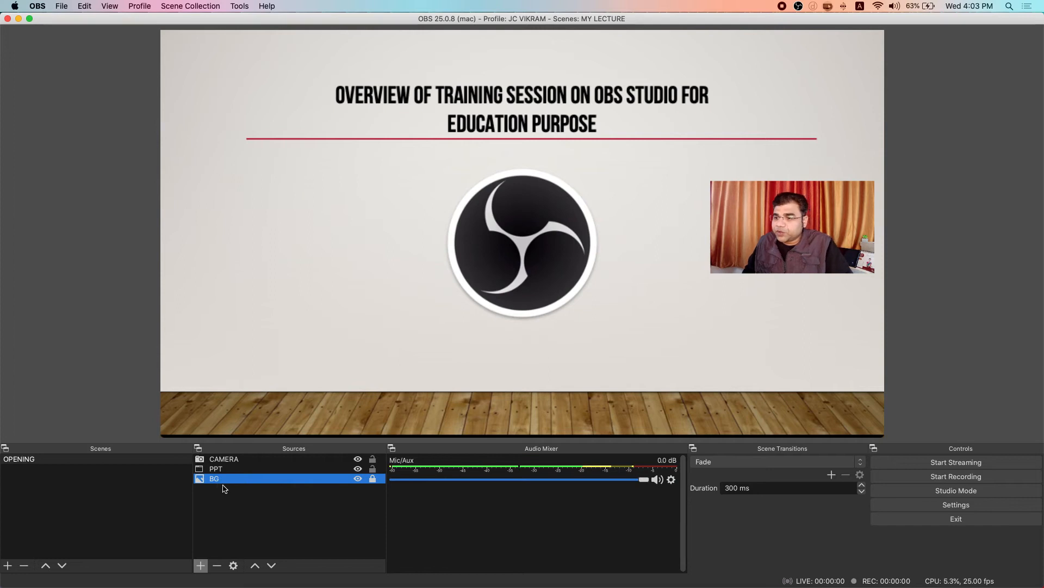
left_click(220, 469)
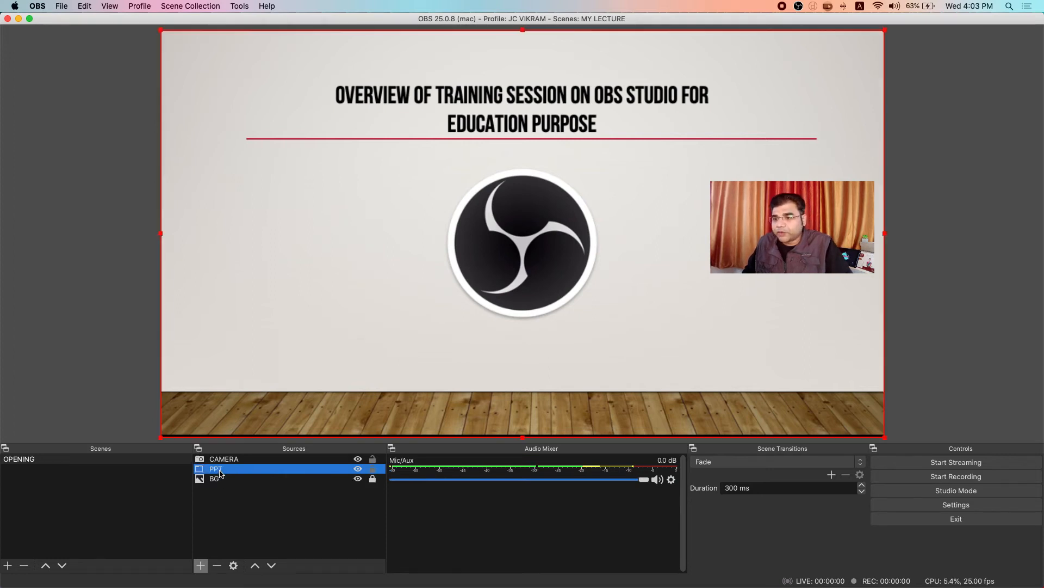
left_click(219, 460)
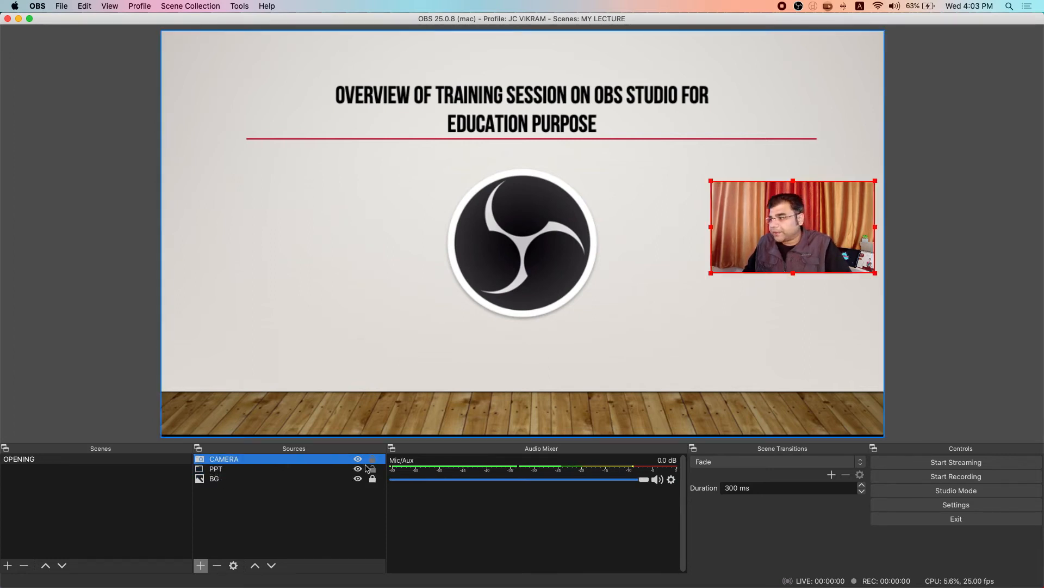
Trim the black strip from the PPT source's lower edge and place the camera picture in the canvas's lower-right corner
left_click(426, 433)
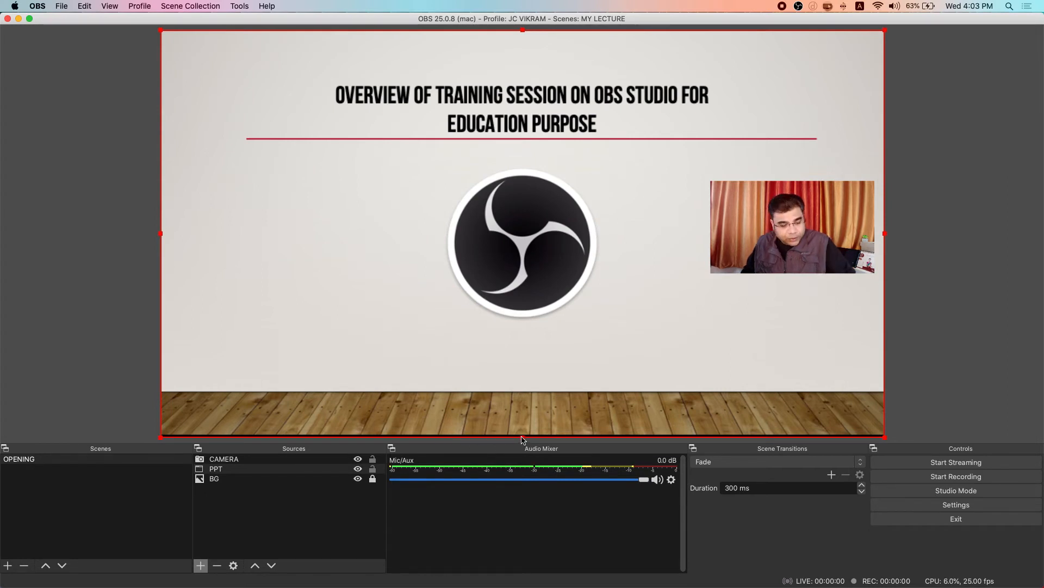
left_click_drag(523, 436, 524, 437)
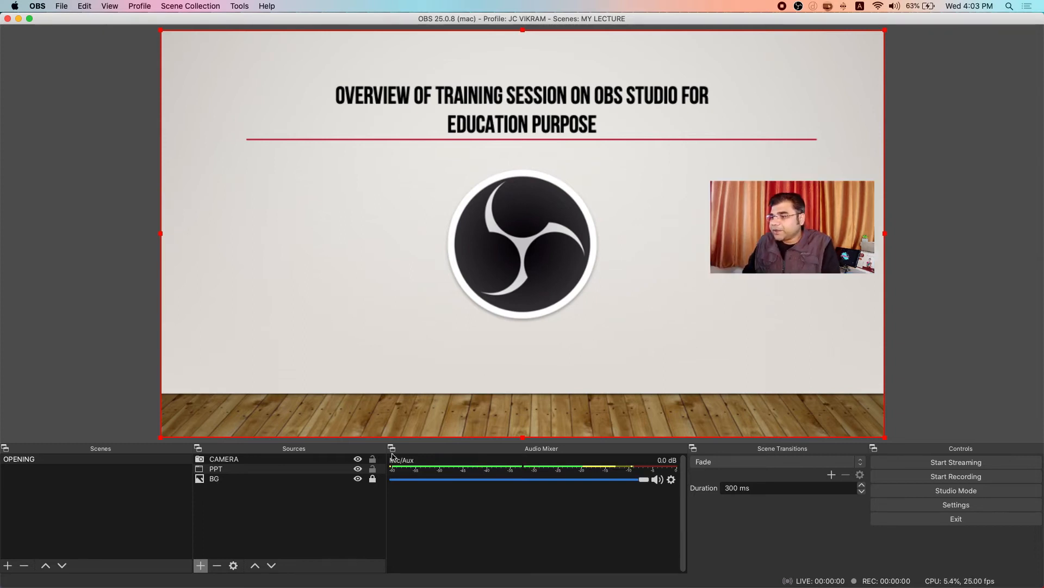
left_click(759, 244)
left_click_drag(760, 267, 766, 425)
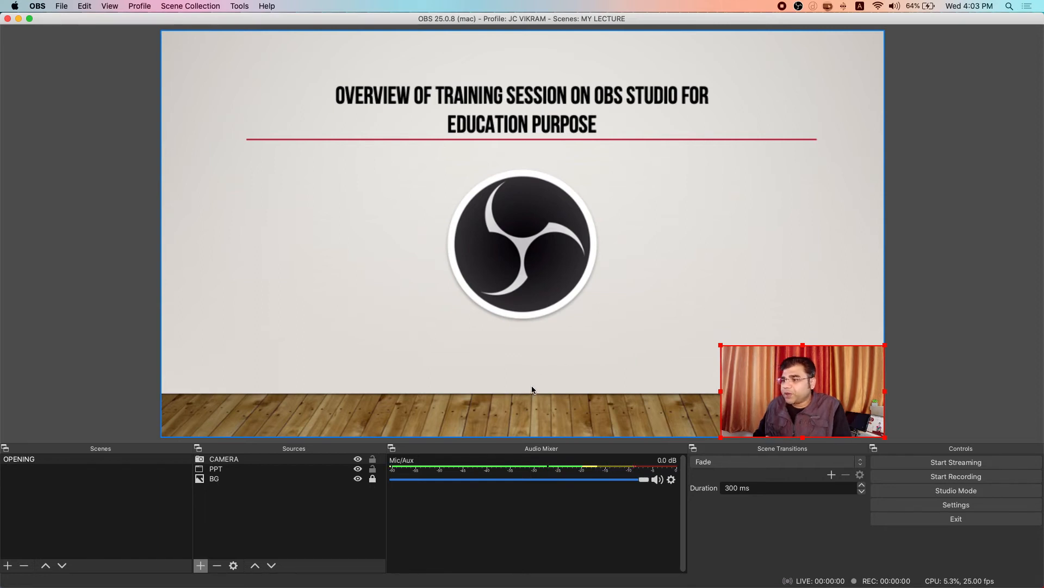
Shift the OBS window aside to uncover the slide show, and advance the slides to the one about mobile phone webcam apps
left_click_drag(1027, 22, 522, 42)
left_click(677, 178)
left_click(678, 179)
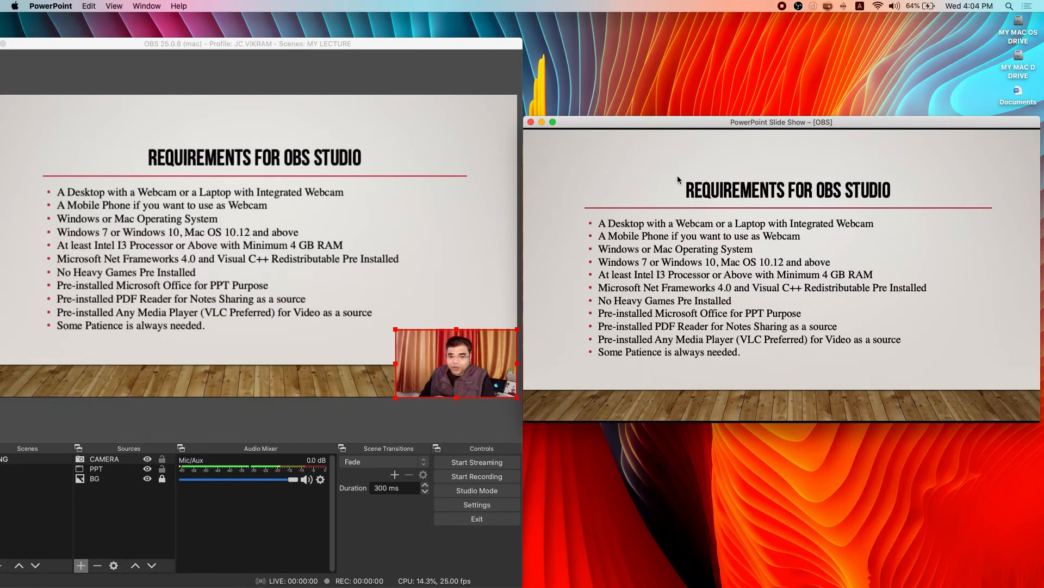
left_click(677, 175)
key("Left")
key("Right")
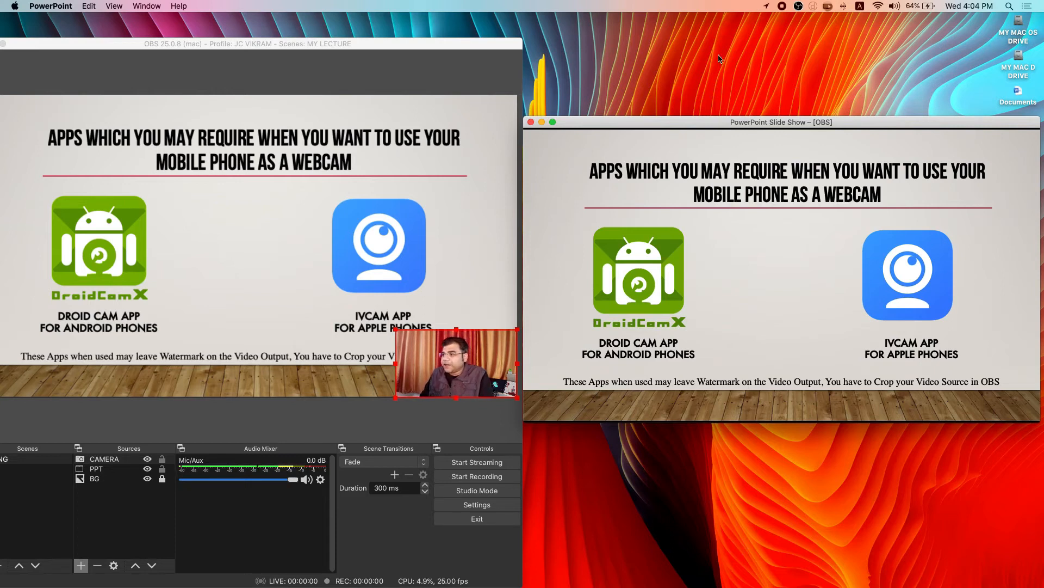
Shrink and reposition the PPT source so the background shows around it, and stretch it back to fill the screen
left_click(114, 469)
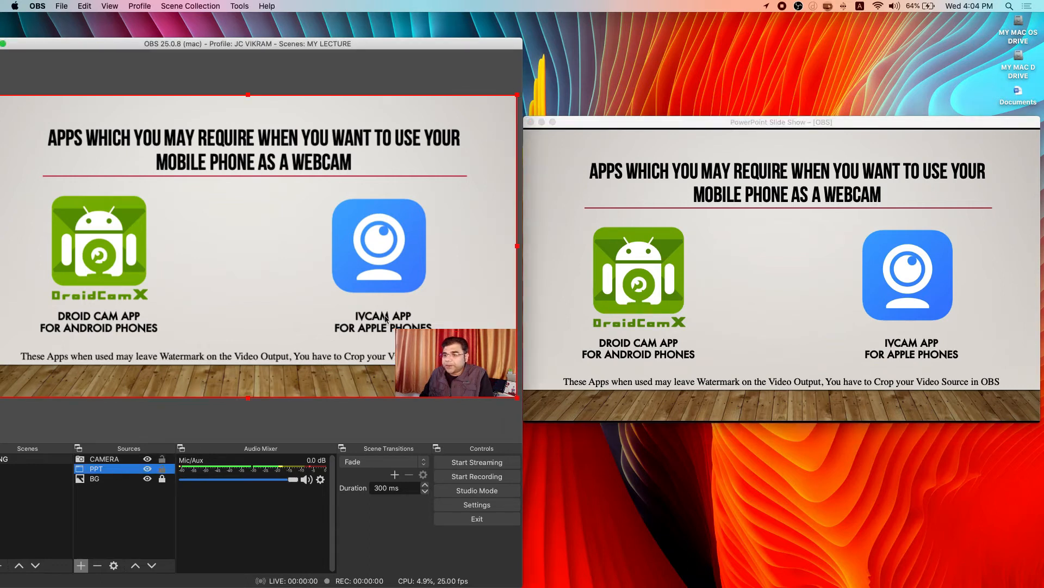
left_click_drag(517, 397, 396, 334)
left_click_drag(364, 278, 362, 318)
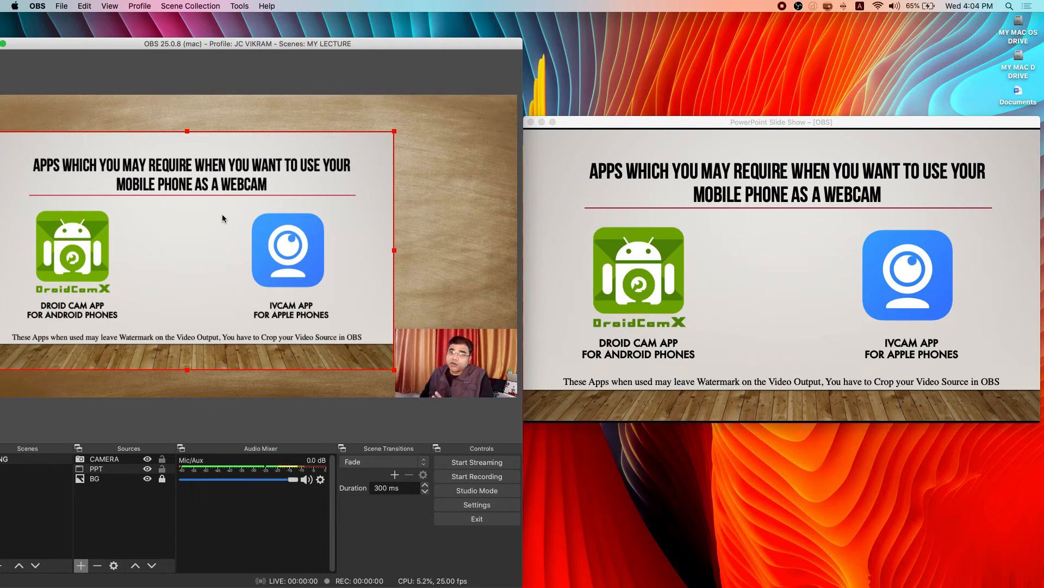
left_click_drag(223, 217, 270, 205)
right_click(269, 205)
mouse_move(308, 414)
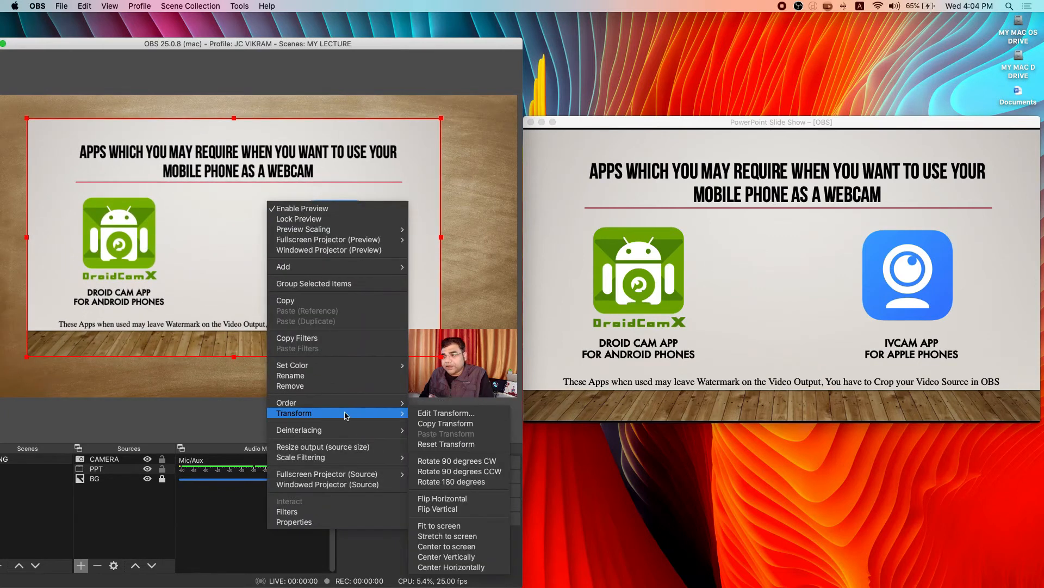
left_click(455, 536)
Bring the OBS window back and widen it to the full screen width, and set the scene transition to Cut
left_click_drag(512, 48, 538, 23)
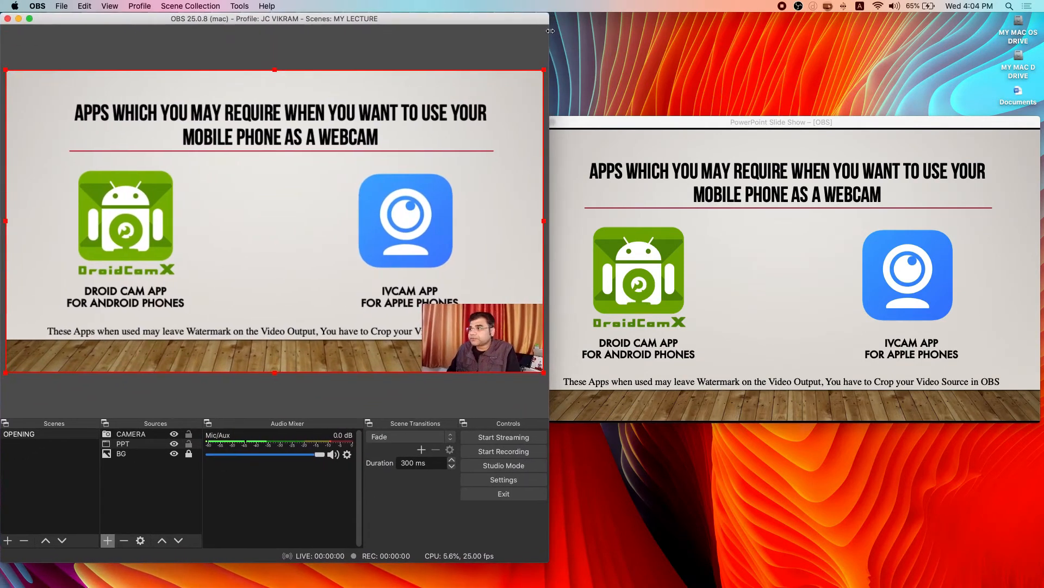
double_click(550, 31)
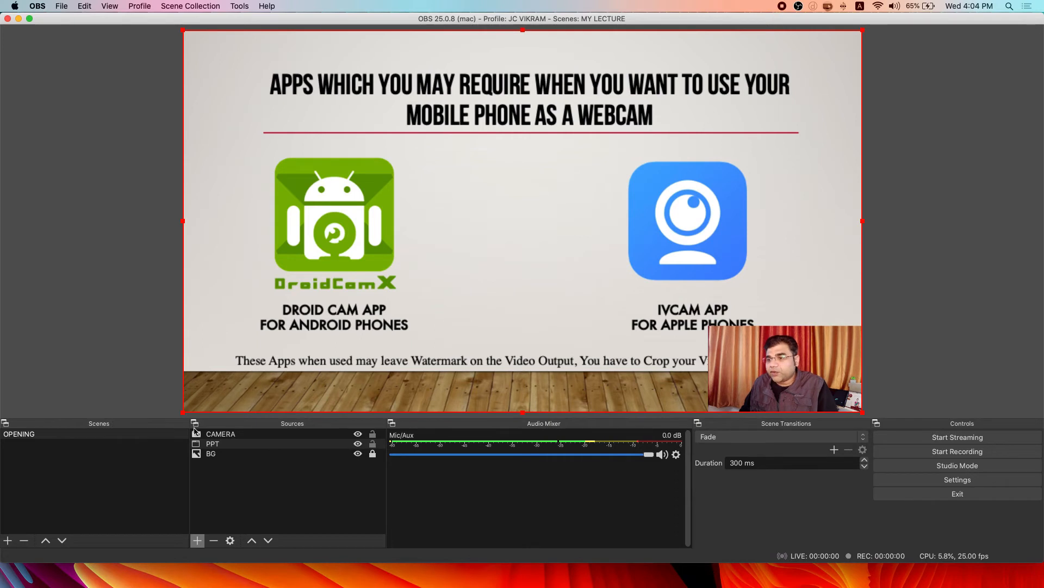
left_click(739, 441)
left_click(736, 428)
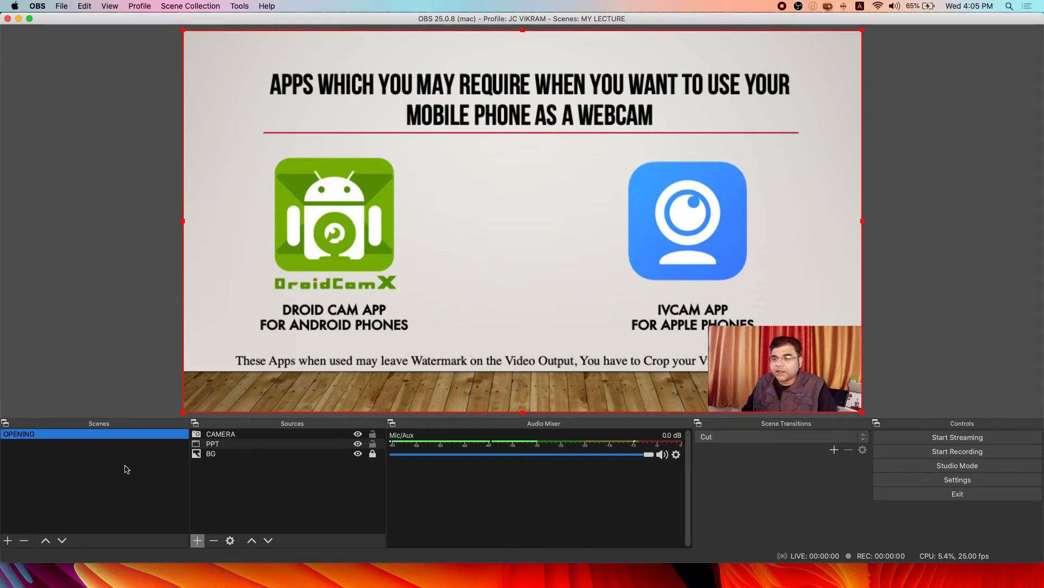
Add a new scene named OPENING 2, and switch to OPENING and back to the new scene
left_click(8, 540)
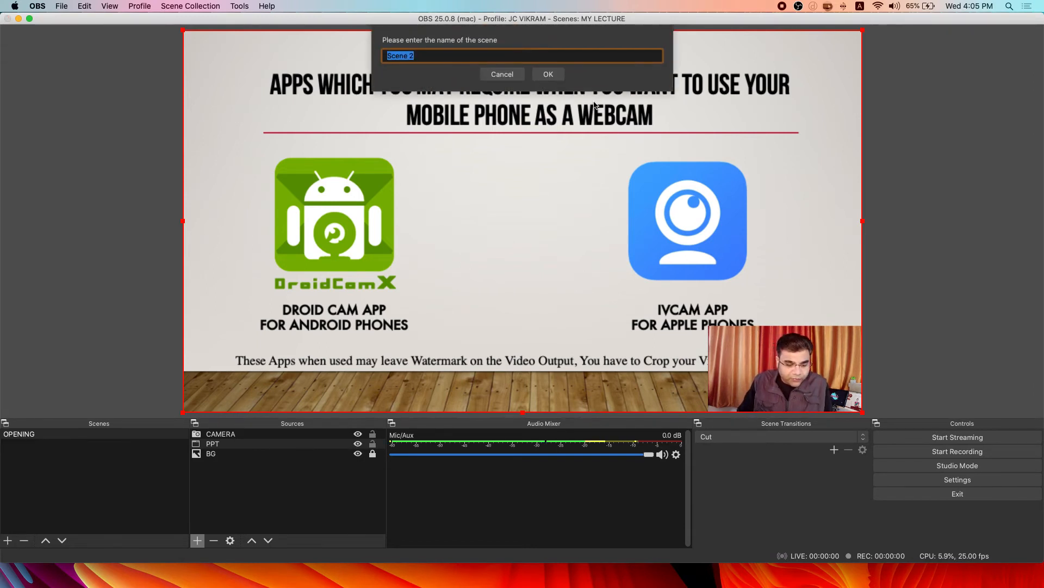
type("OPEN")
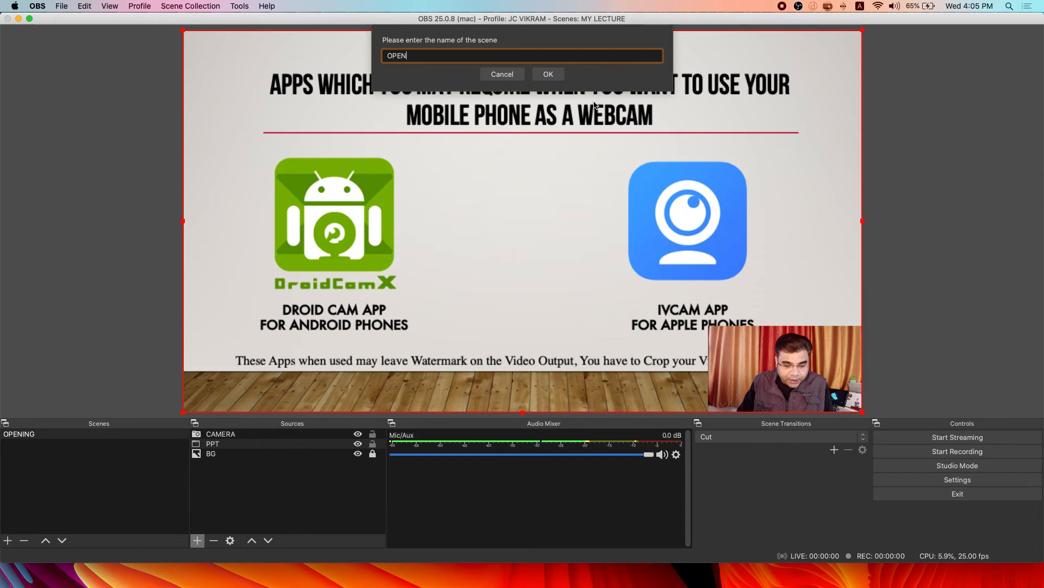
type("ING 2")
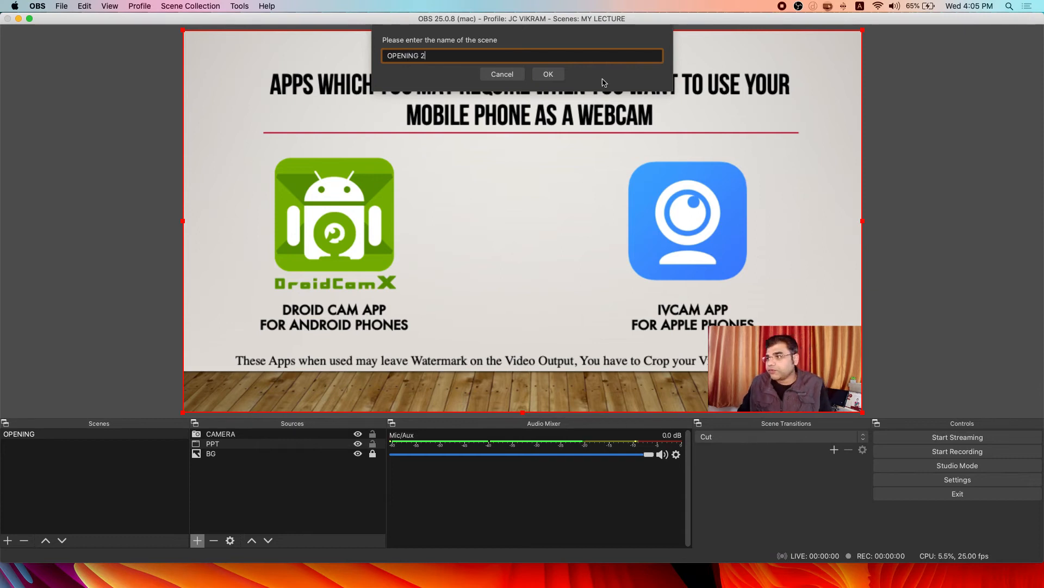
left_click(544, 74)
left_click(48, 434)
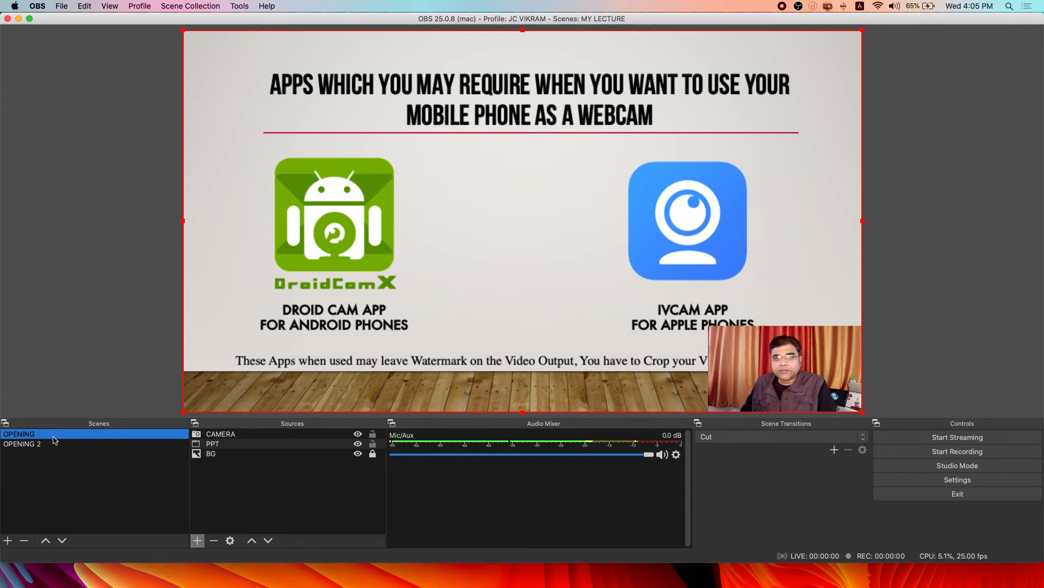
left_click(48, 445)
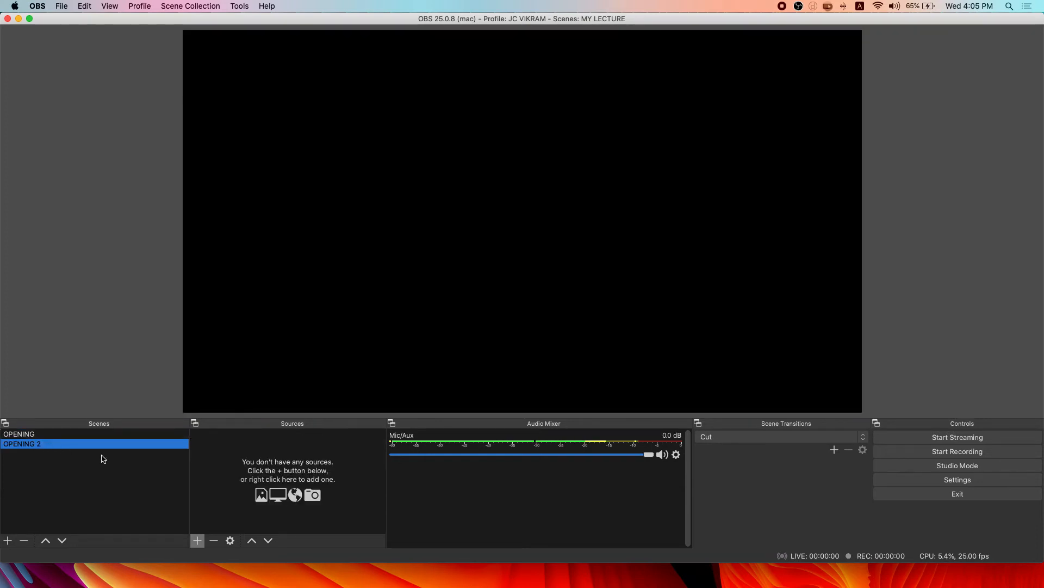
Add the existing CAMERA source to the OPENING 2 scene as a Video Capture Device
left_click(197, 541)
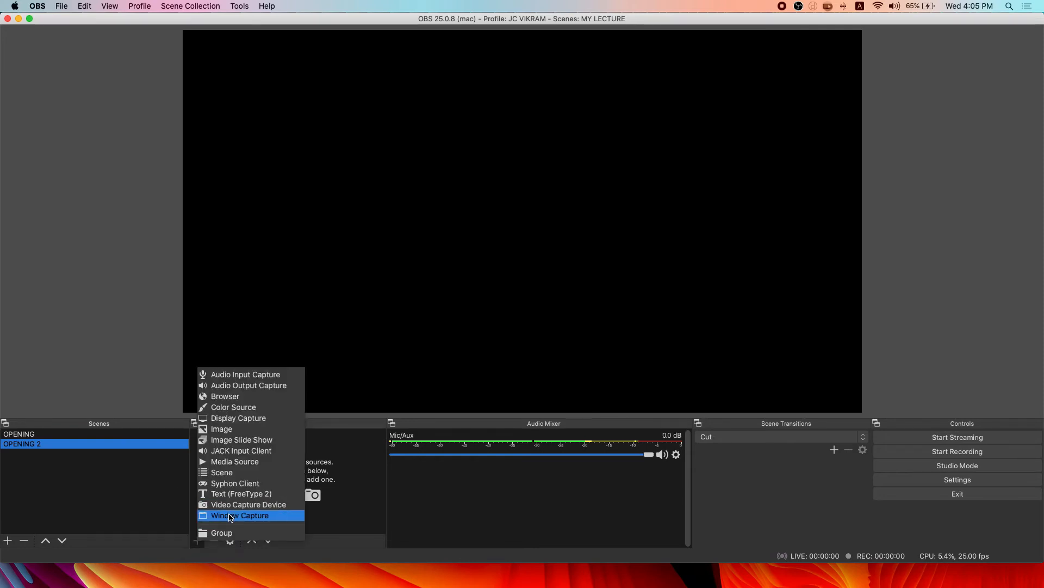
left_click(232, 505)
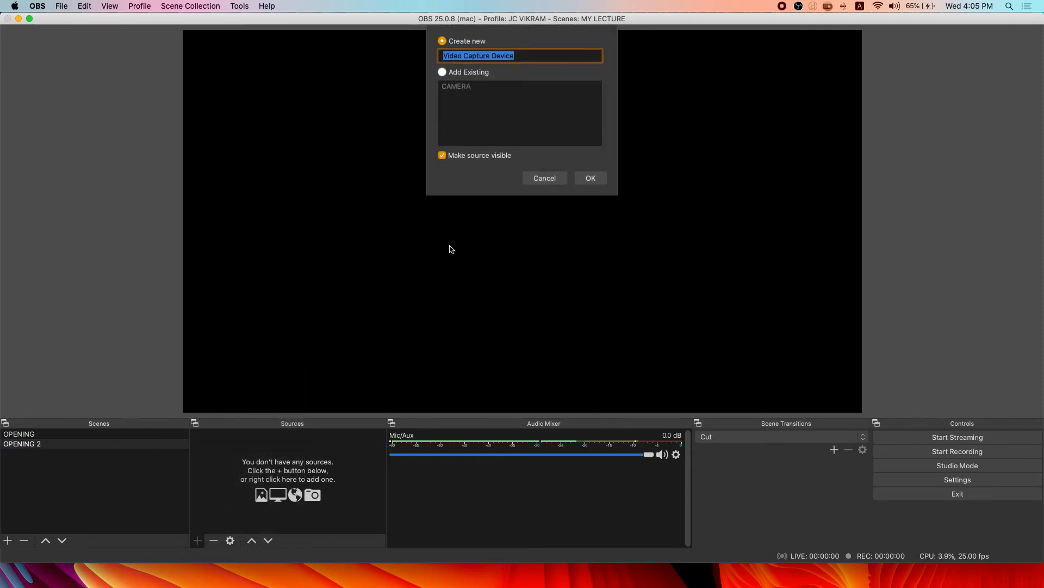
left_click(442, 73)
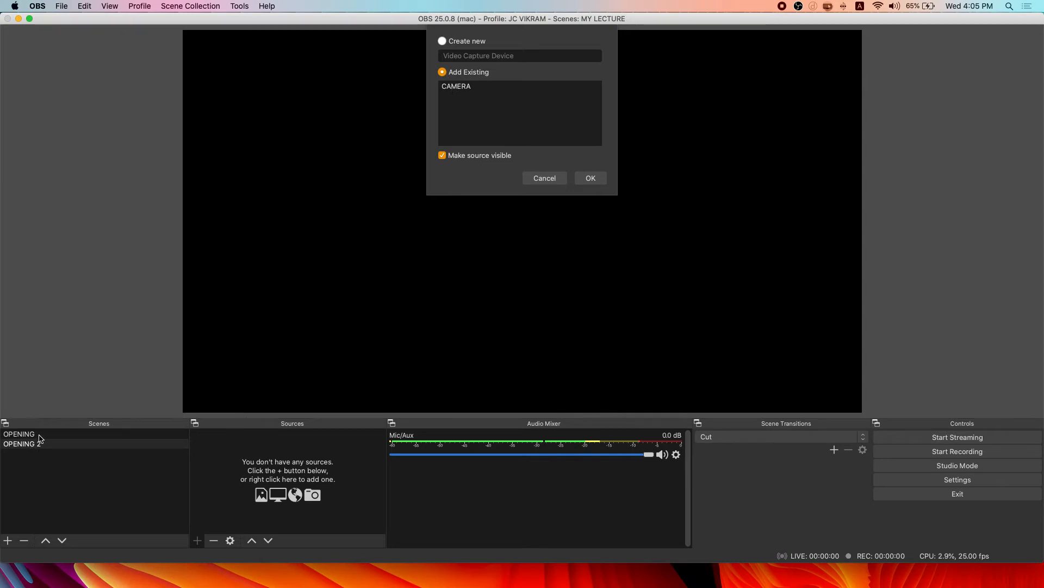
left_click(456, 87)
left_click(590, 179)
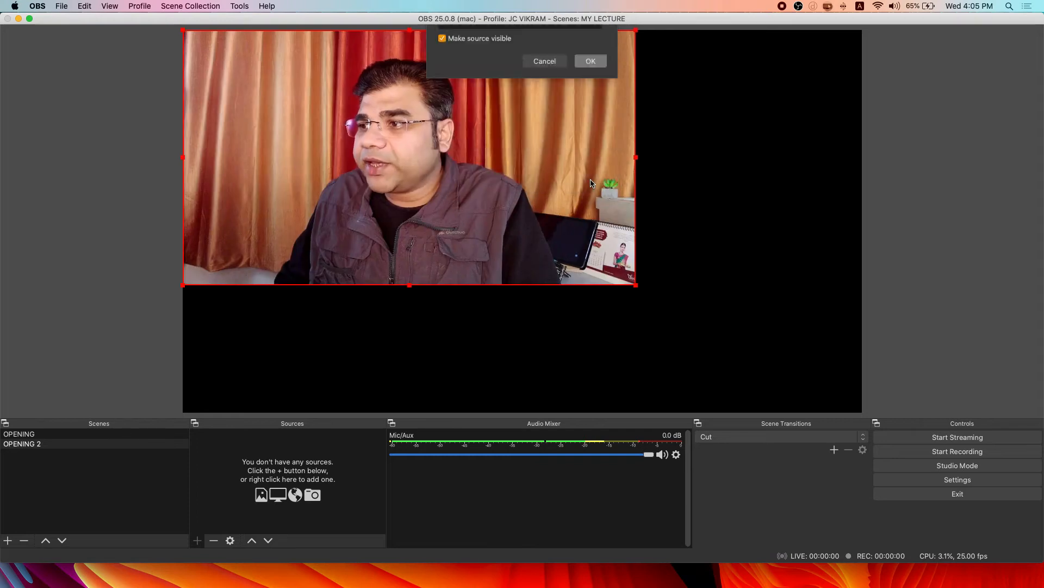
Move the CAMERA source in OPENING 2 to the canvas's lower-left corner and enlarge it to fill the whole canvas
left_click_drag(504, 210, 577, 275)
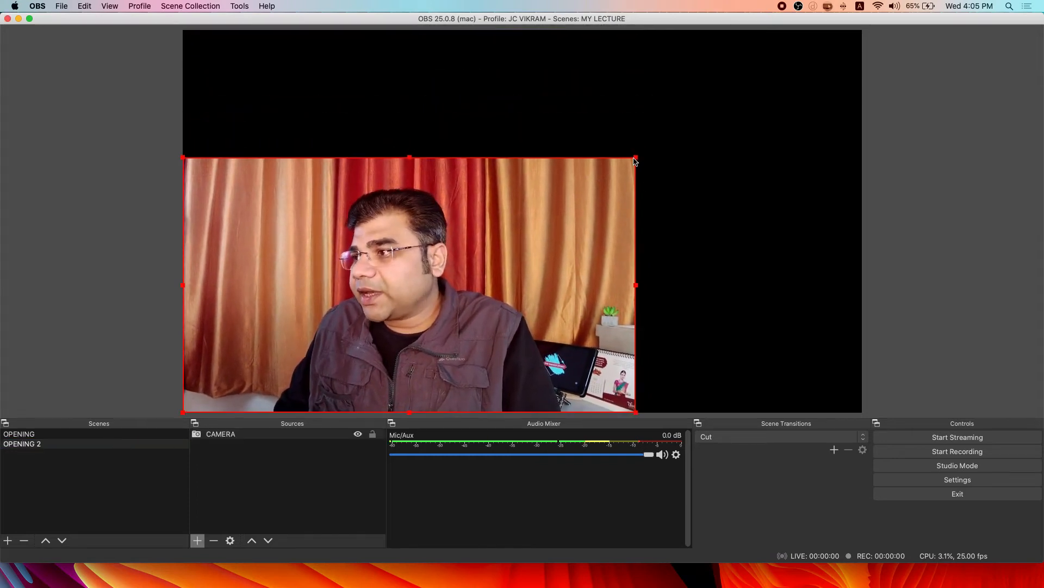
left_click_drag(638, 158, 862, 32)
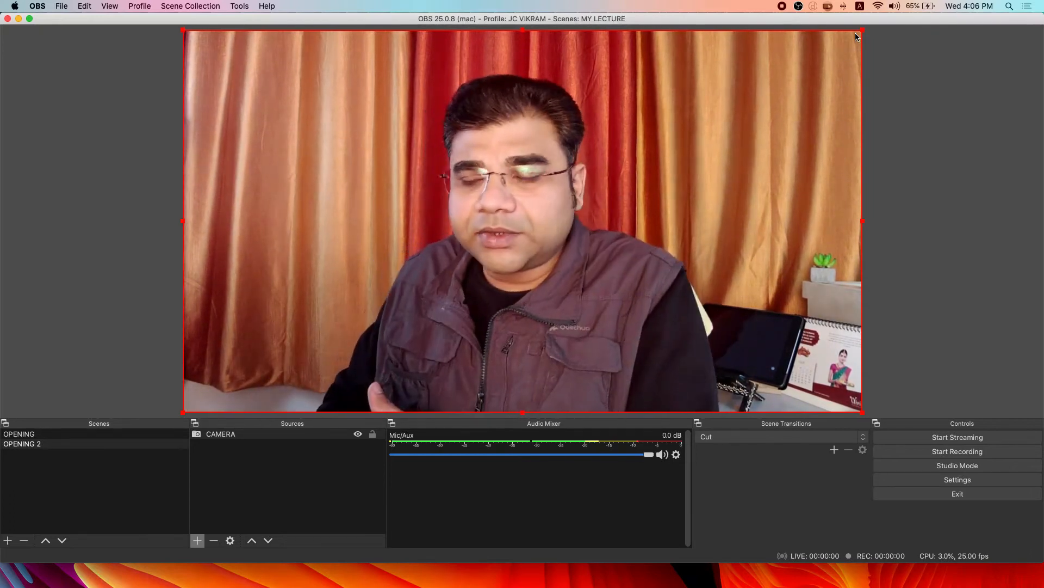
left_click(108, 448)
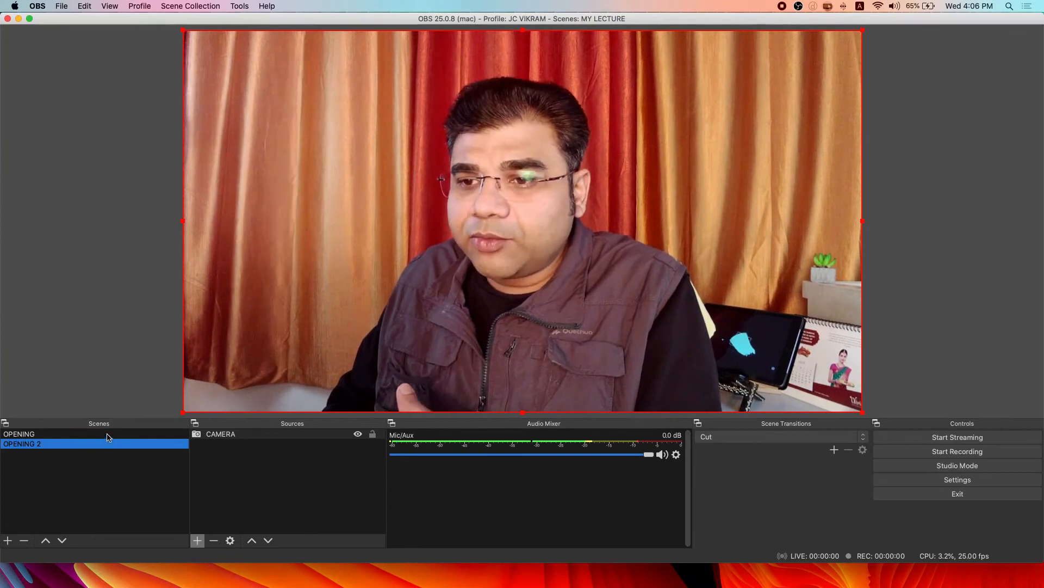
Alternate between the OPENING and OPENING 2 scenes to preview the Cut transition
left_click(108, 434)
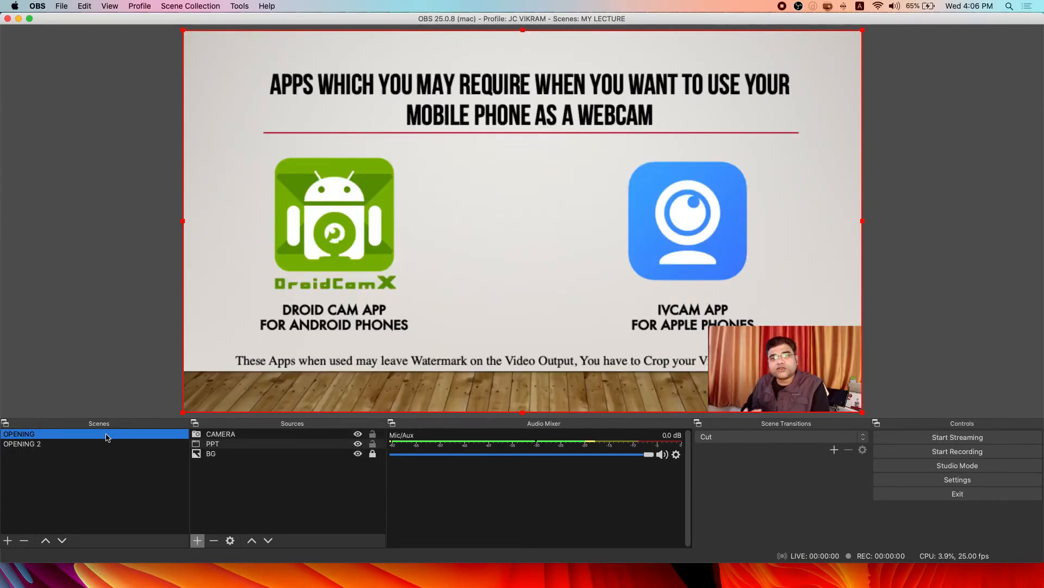
left_click(106, 444)
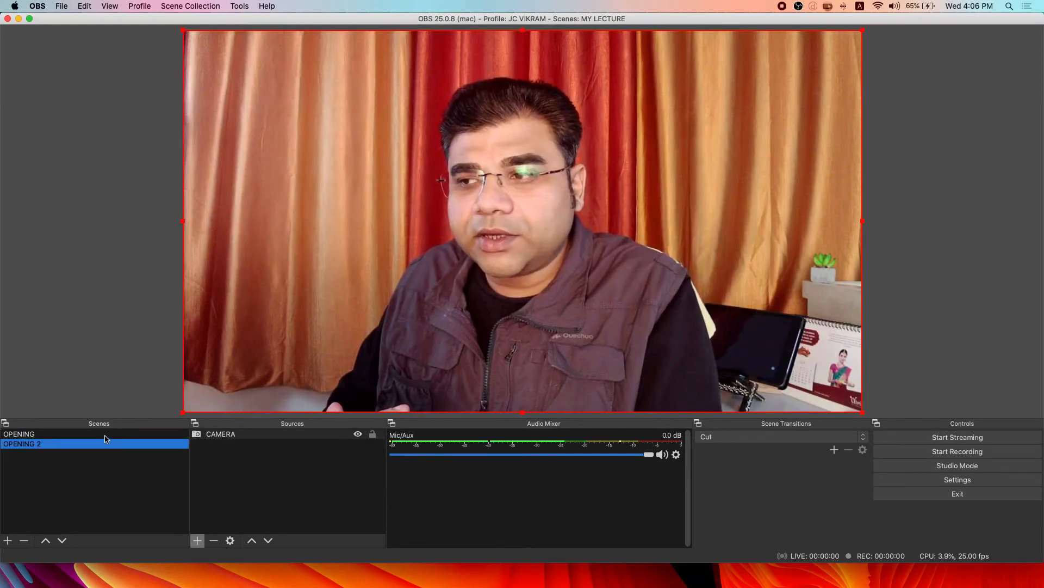
left_click(106, 434)
left_click(105, 443)
left_click(105, 435)
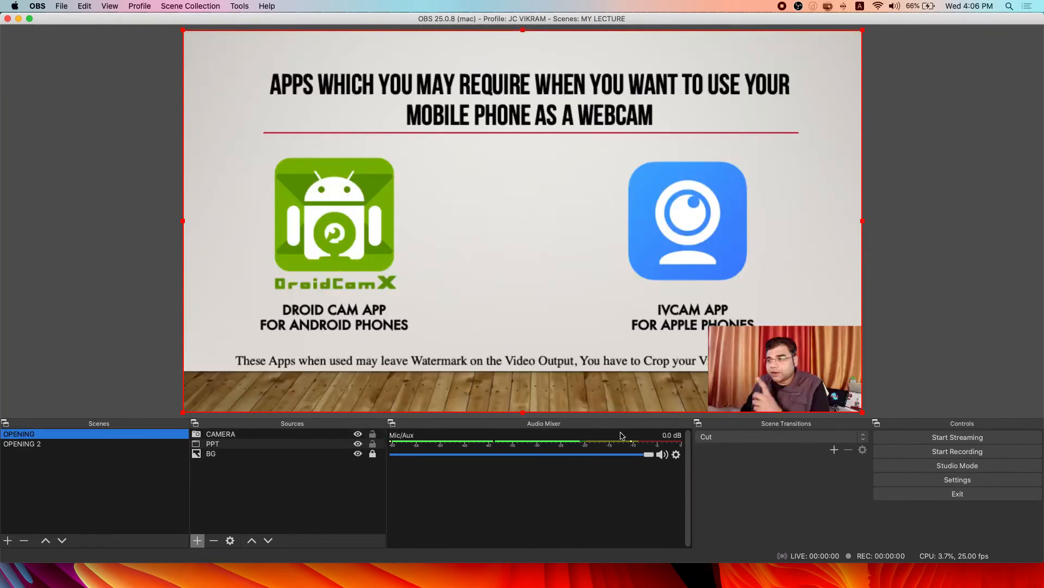
Try the Fade transition by switching to OPENING 2, and set the scene transition back to Cut
left_click(734, 442)
left_click(732, 448)
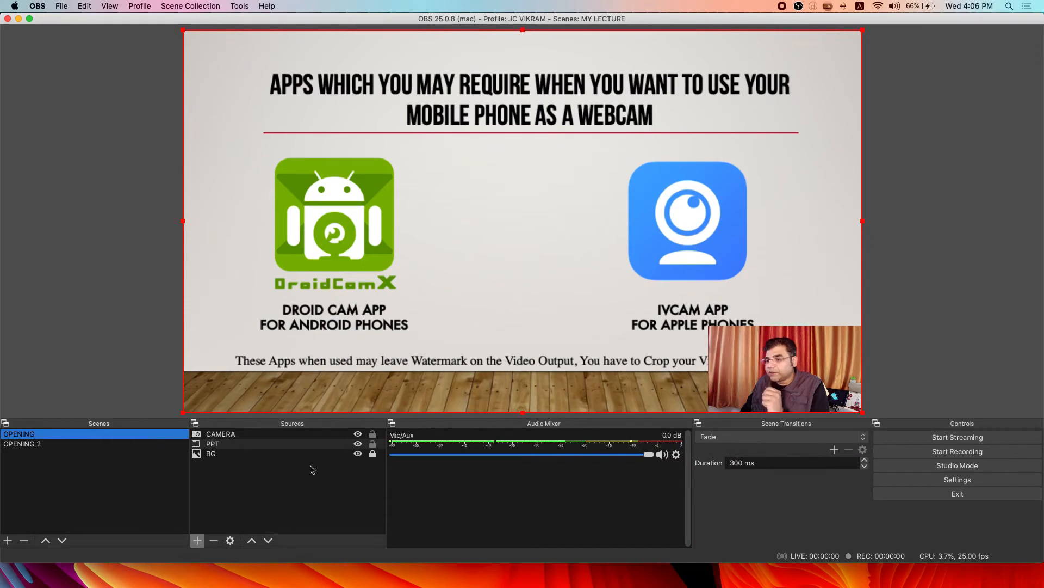
left_click(100, 445)
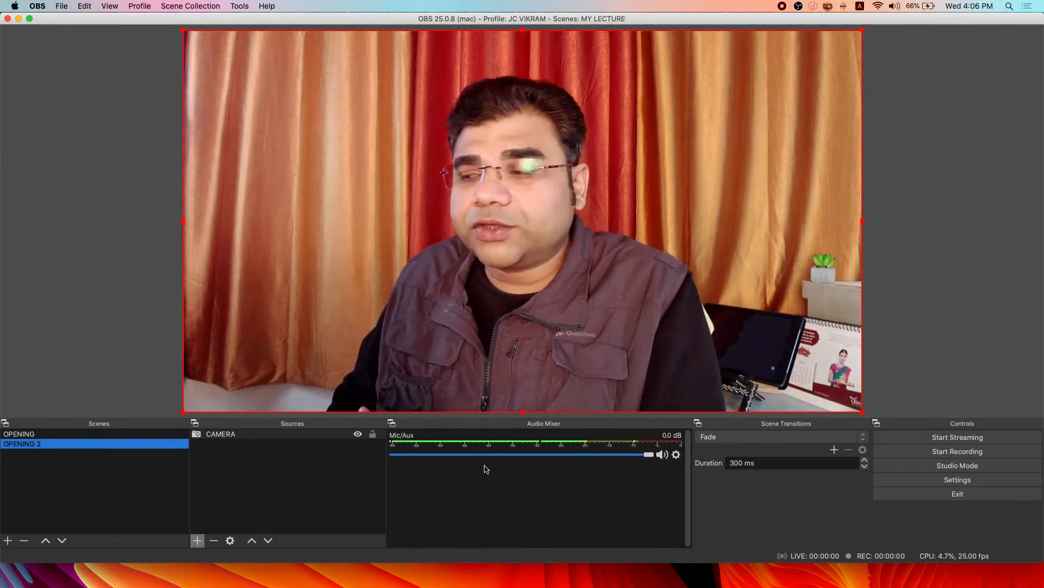
left_click(714, 436)
left_click(713, 428)
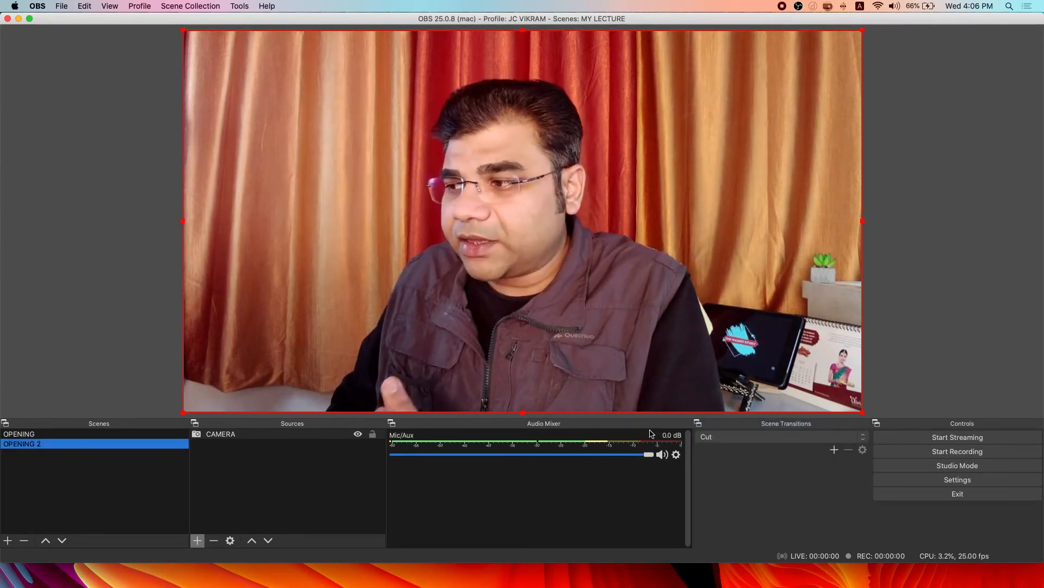
Switch repeatedly between OPENING and OPENING 2 to compare the slide view with the full-screen camera, finishing on OPENING
left_click(69, 434)
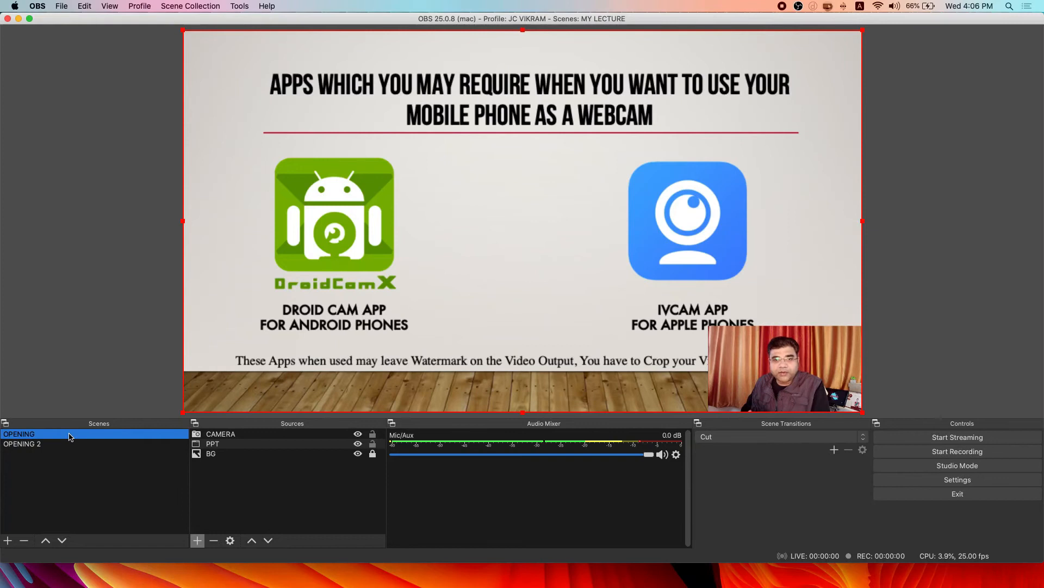
left_click(74, 443)
left_click(71, 435)
left_click(70, 443)
left_click(68, 436)
left_click(69, 443)
left_click(69, 434)
left_click(52, 445)
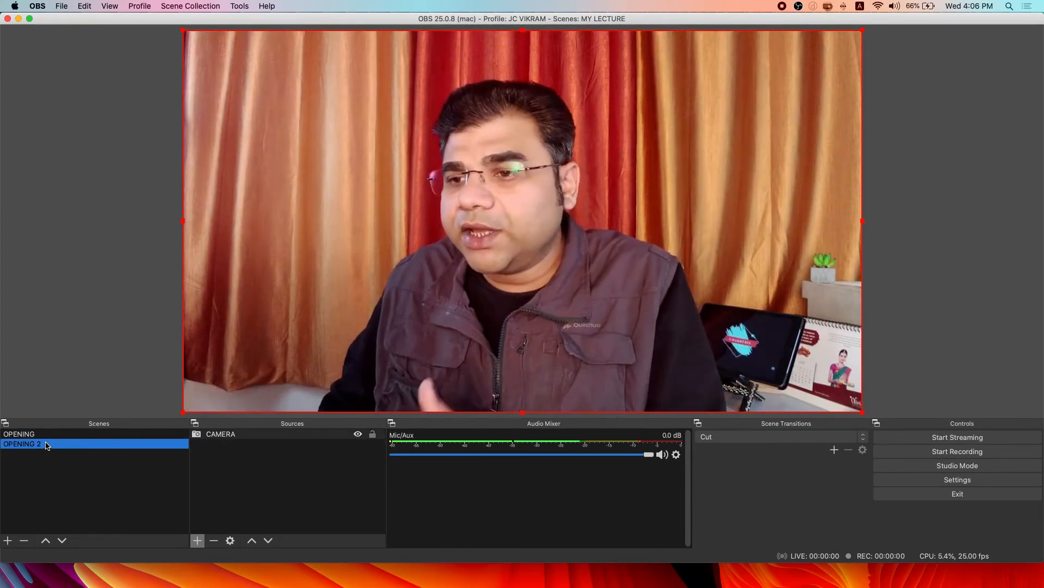
left_click(46, 435)
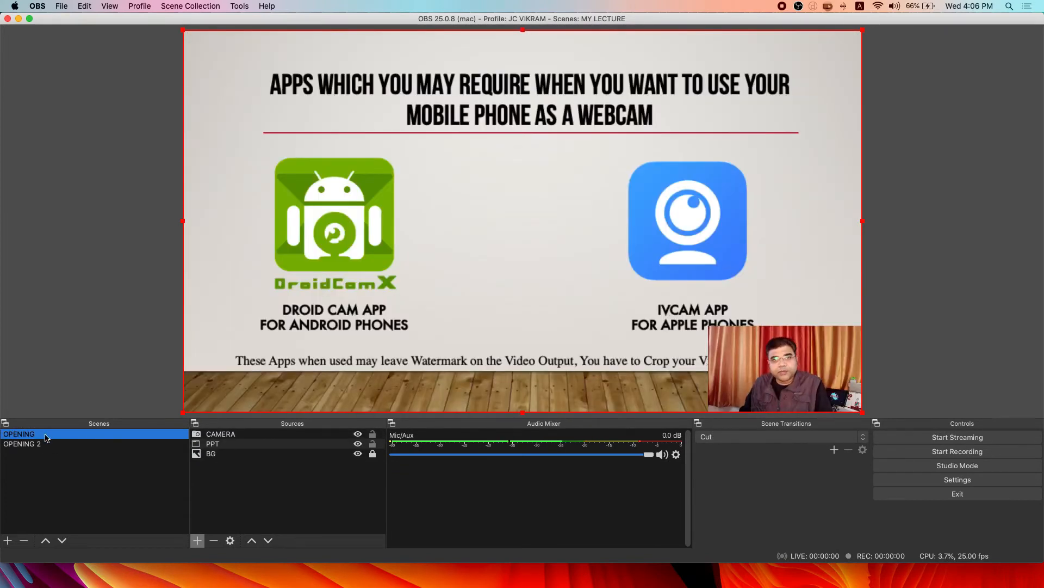
Rename the OPENING scene to PPT WINDOW
right_click(46, 438)
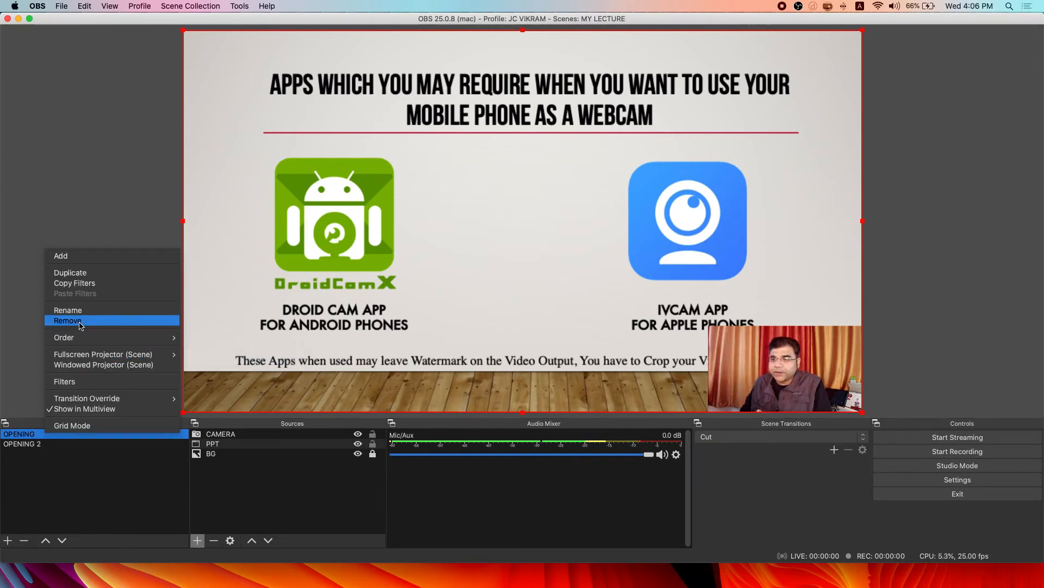
left_click(67, 476)
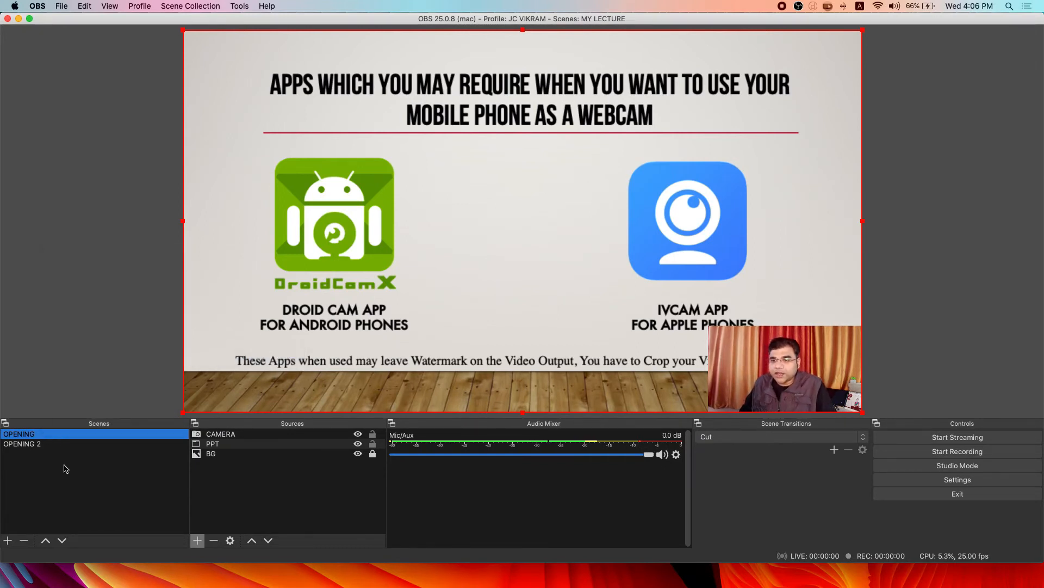
right_click(57, 436)
left_click(80, 308)
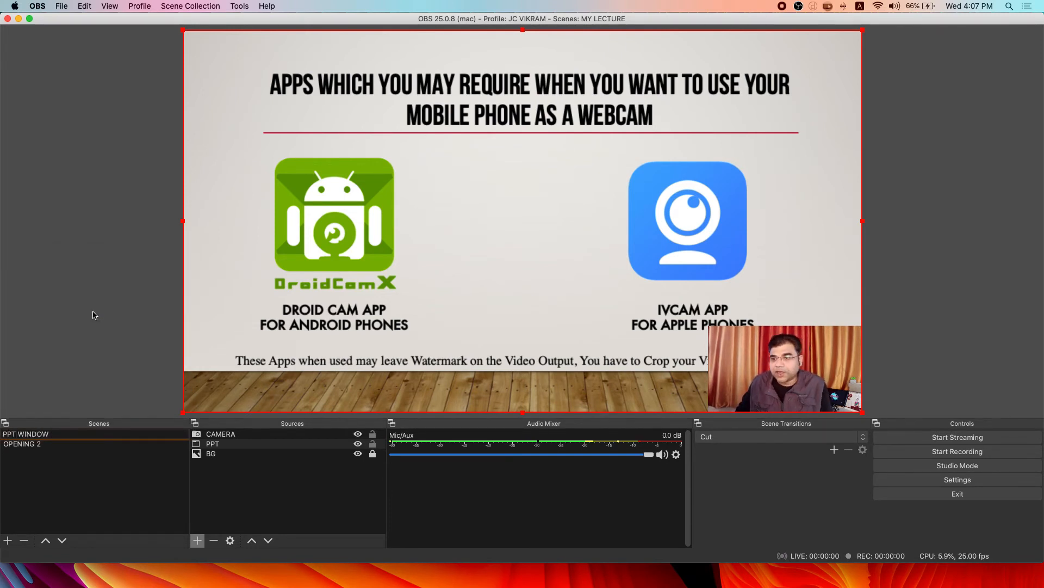
Switch back and forth between PPT WINDOW and OPENING 2 to examine how the scenes change, finishing on OPENING 2
left_click(37, 445)
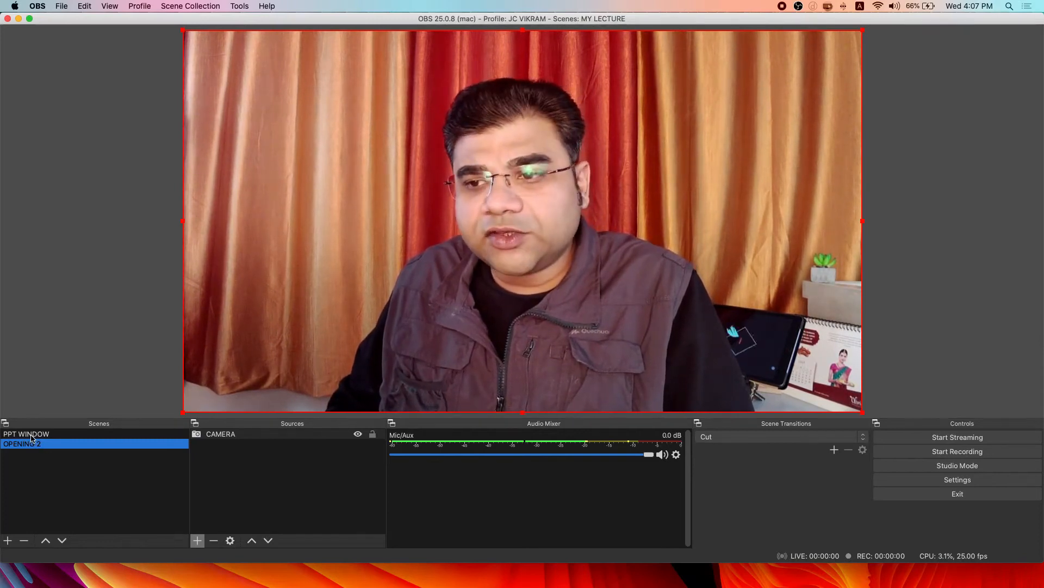
left_click(31, 435)
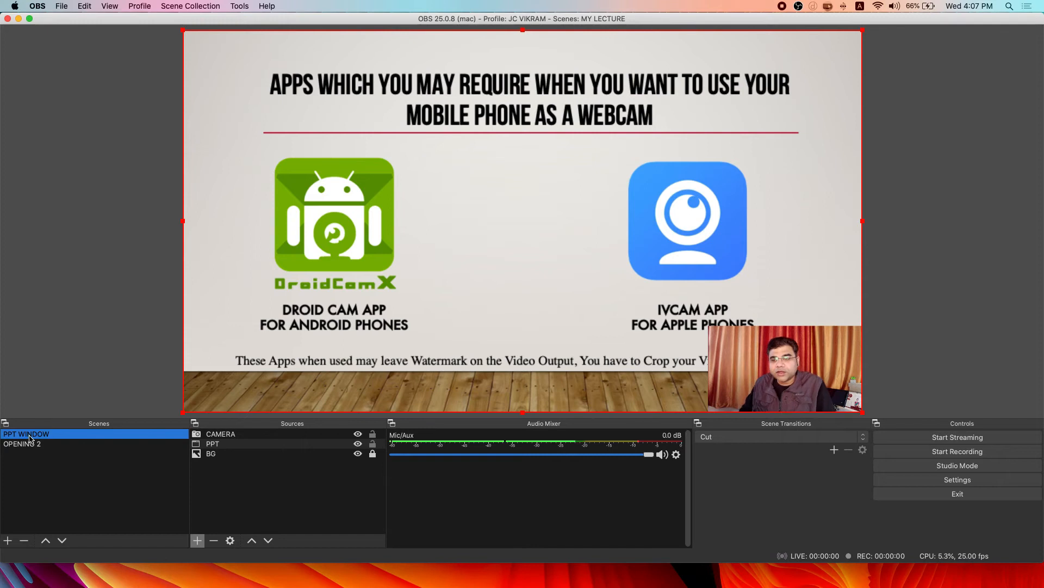
left_click(29, 445)
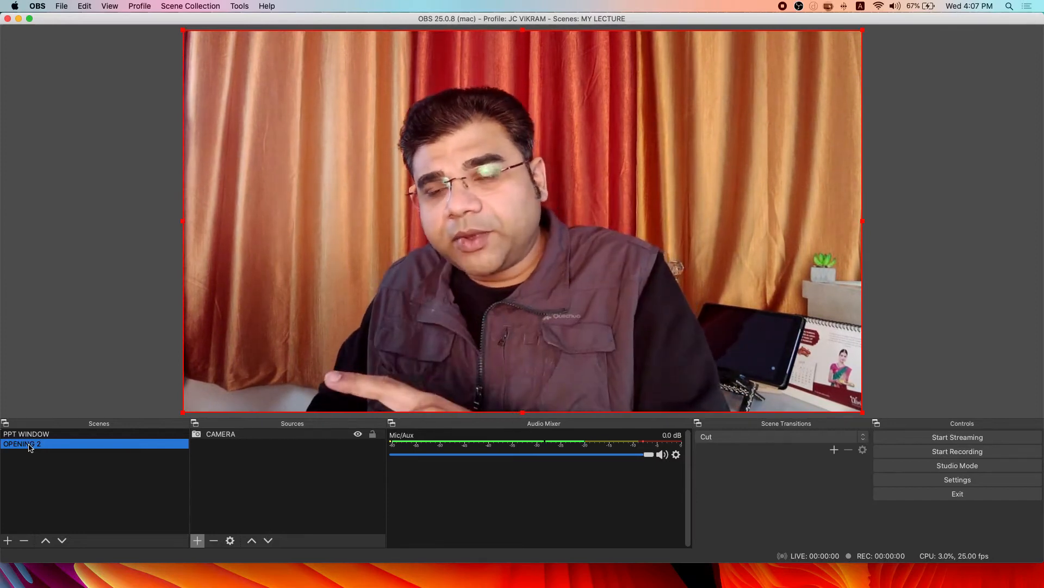
left_click(29, 435)
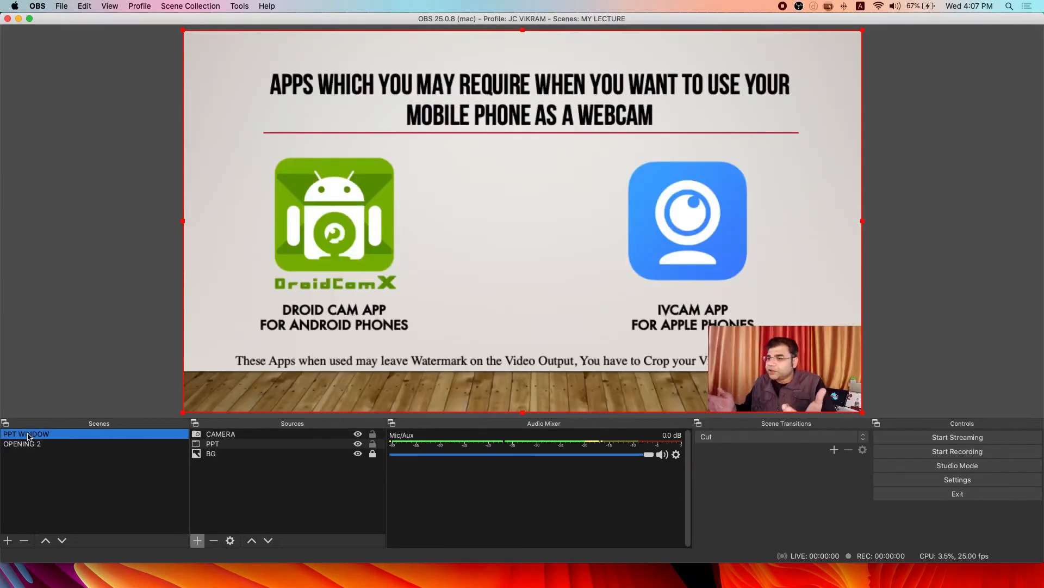
left_click(31, 445)
left_click(32, 435)
left_click(31, 445)
left_click(31, 435)
left_click(32, 445)
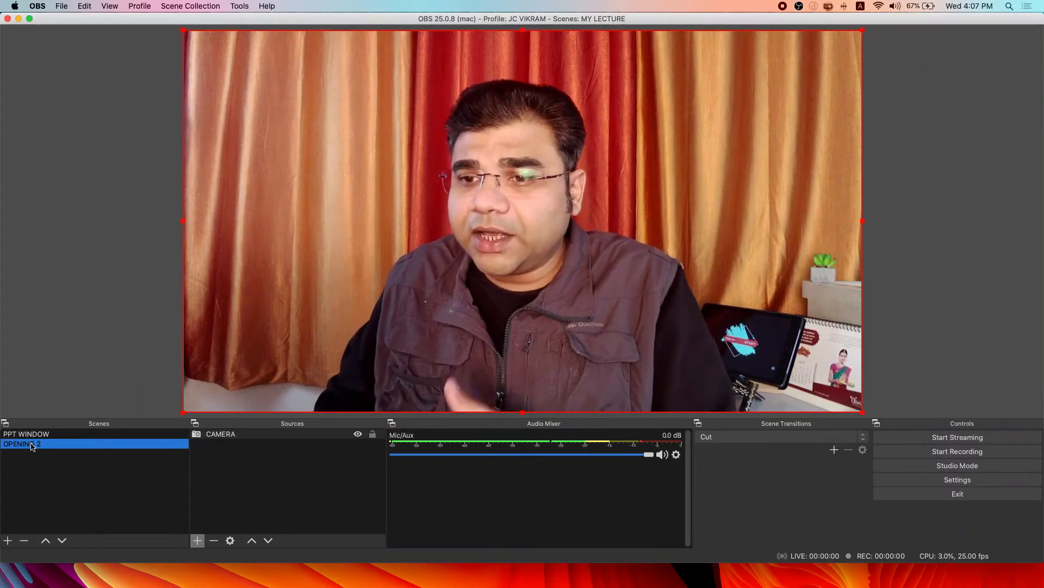
left_click(33, 434)
left_click(31, 443)
left_click(31, 434)
left_click(29, 444)
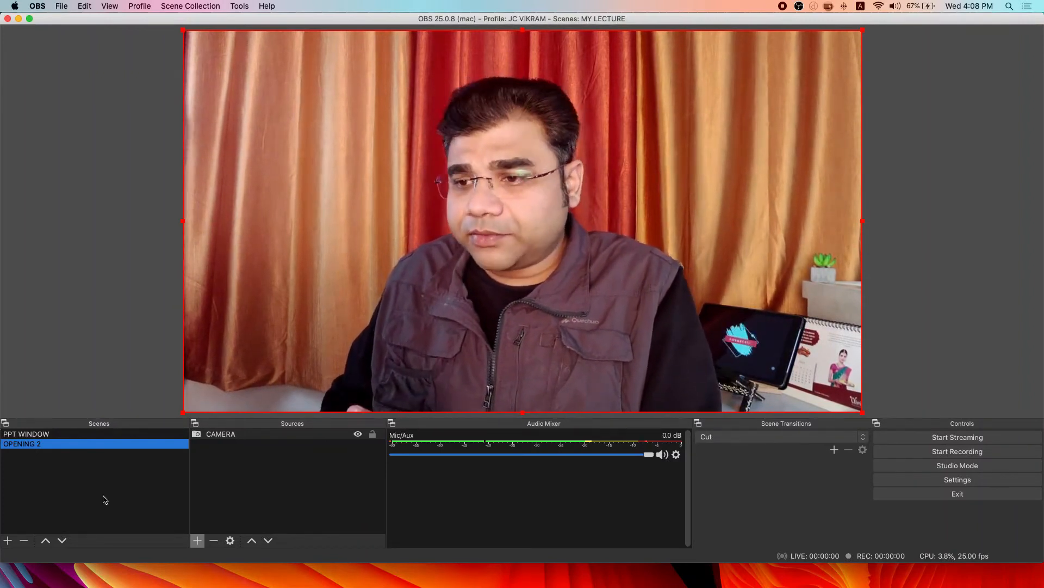
Create a new Display Capture source in the OPENING 2 scene with the default name
left_click(198, 540)
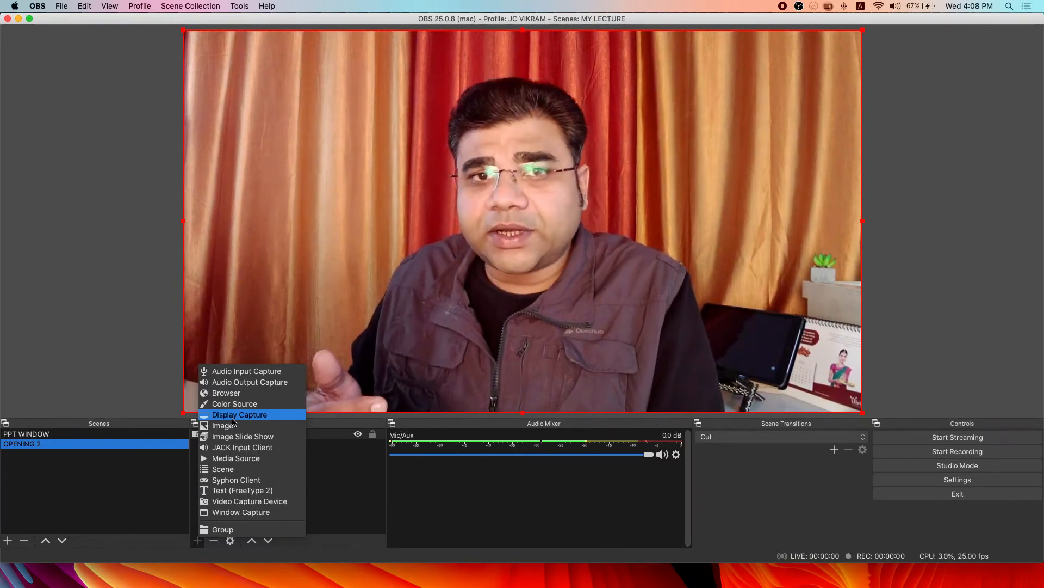
left_click(233, 417)
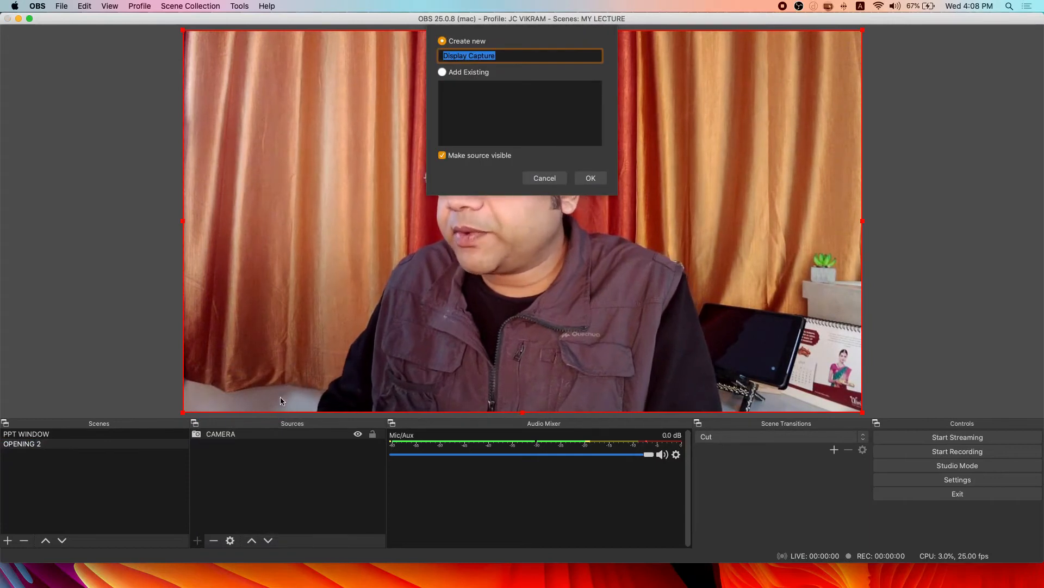
left_click(592, 184)
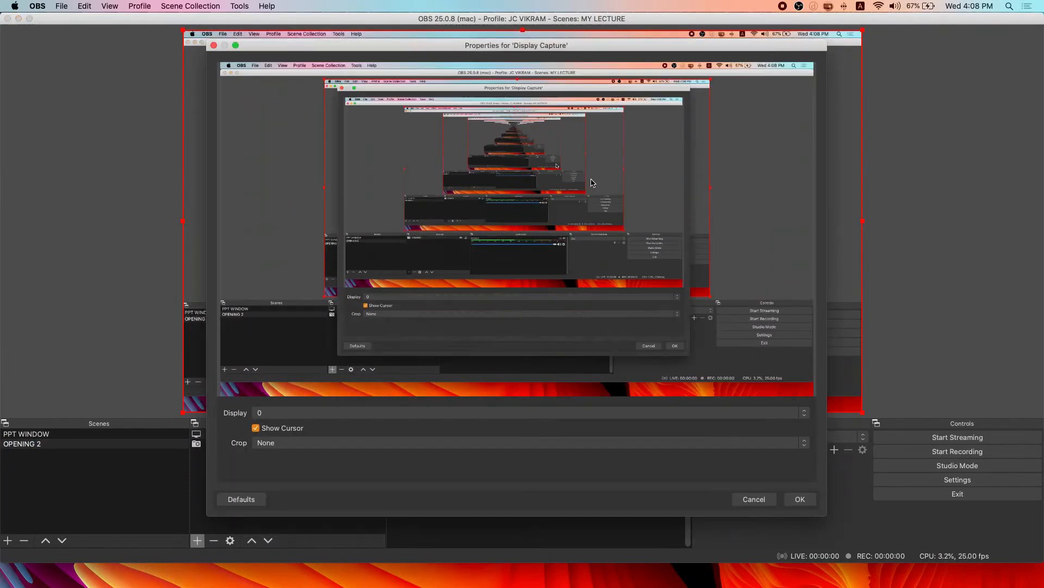
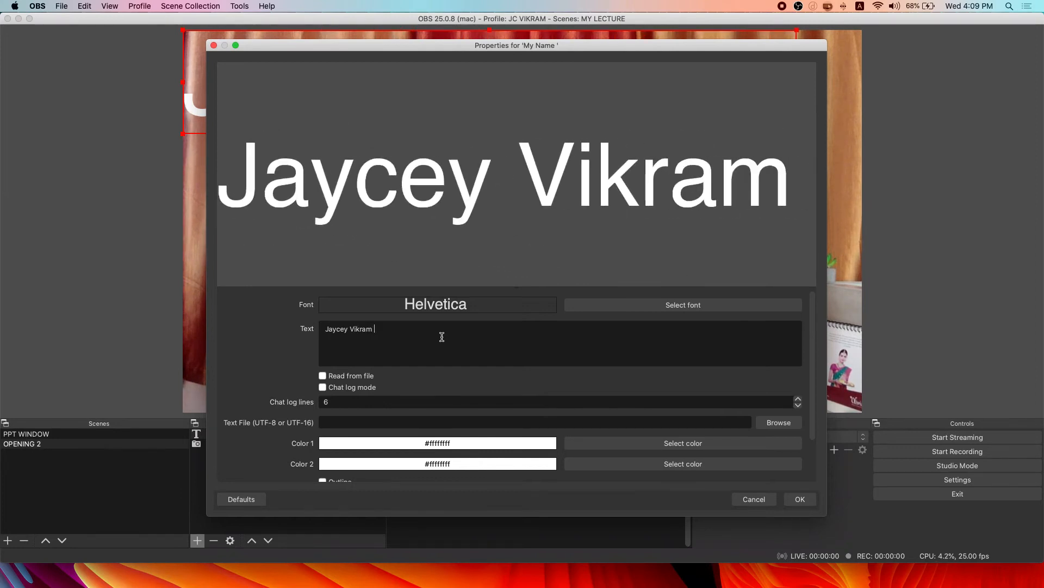
Set the font of the My Name text source to Herculanum Regular, size 48
left_click(610, 304)
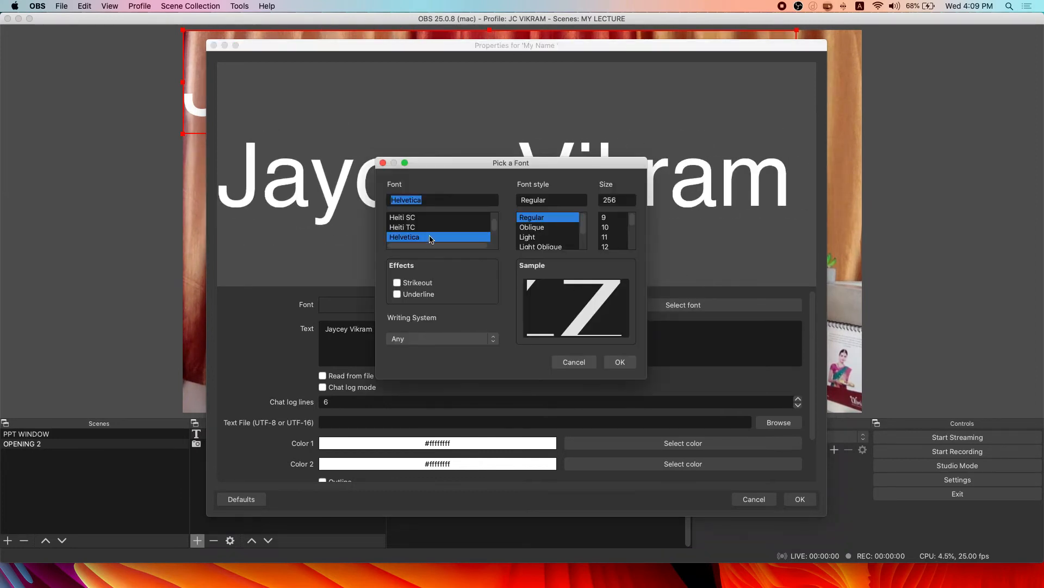
left_click(429, 229)
left_click(427, 236)
scroll(426, 237, "up", 3)
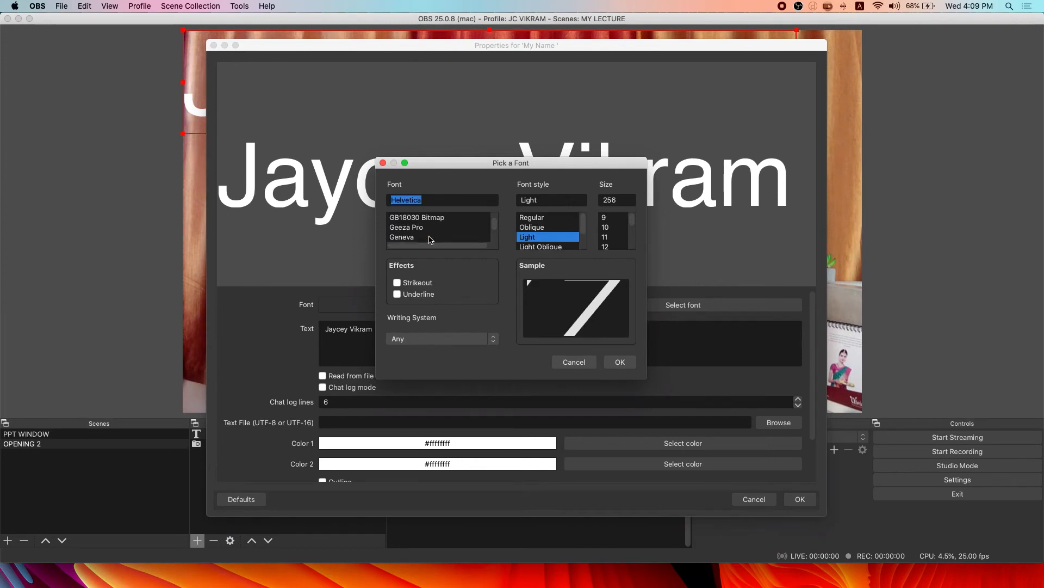
left_click(405, 217)
scroll(409, 234, "down", 3)
left_click(410, 236)
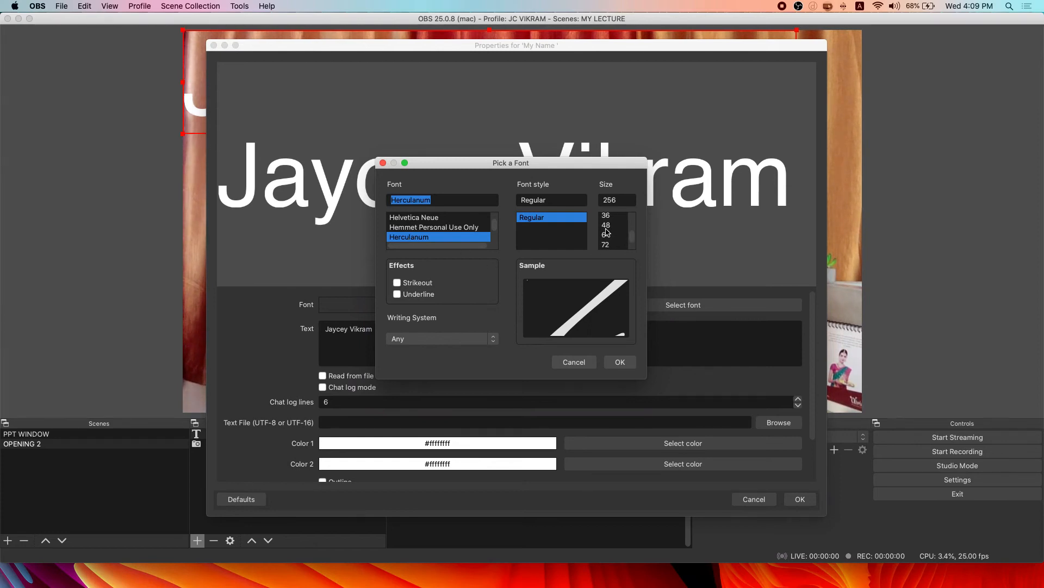
left_click(606, 226)
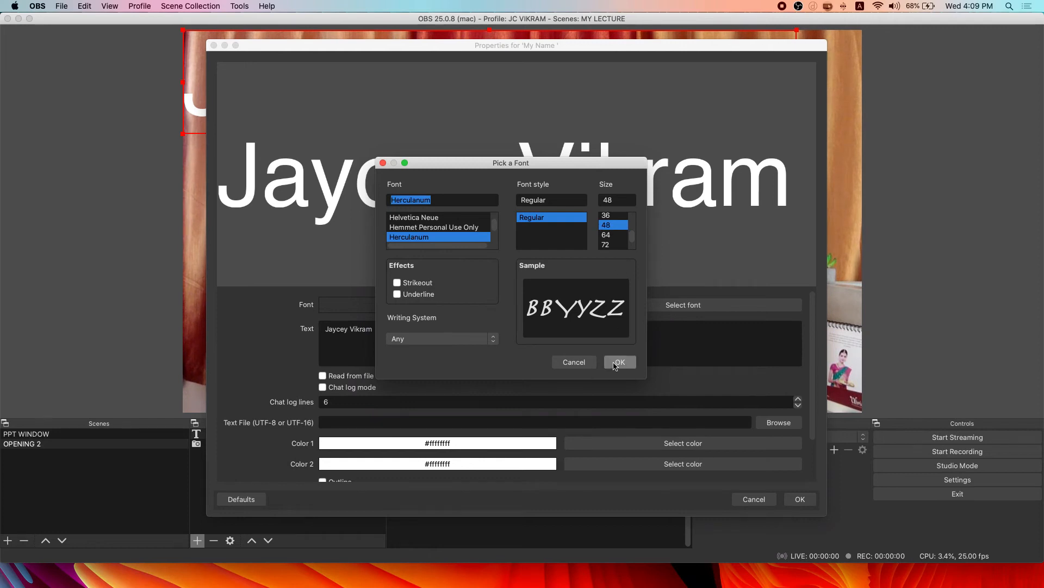
left_click(615, 365)
Set Color 1 of the My Name text to the light red #ff8385
scroll(559, 371, "down", 2)
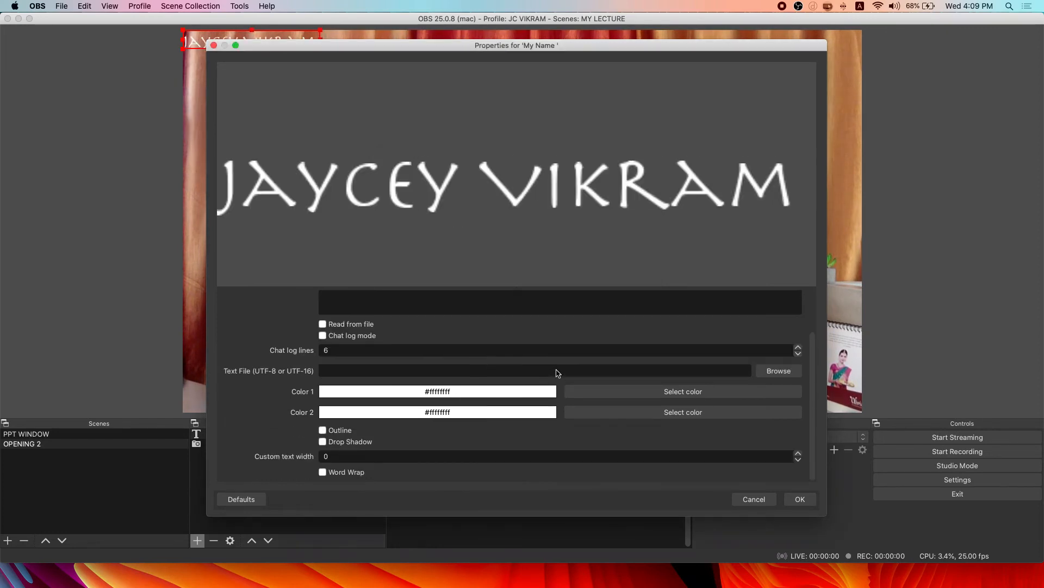
left_click(610, 391)
left_click_drag(541, 254, 484, 217)
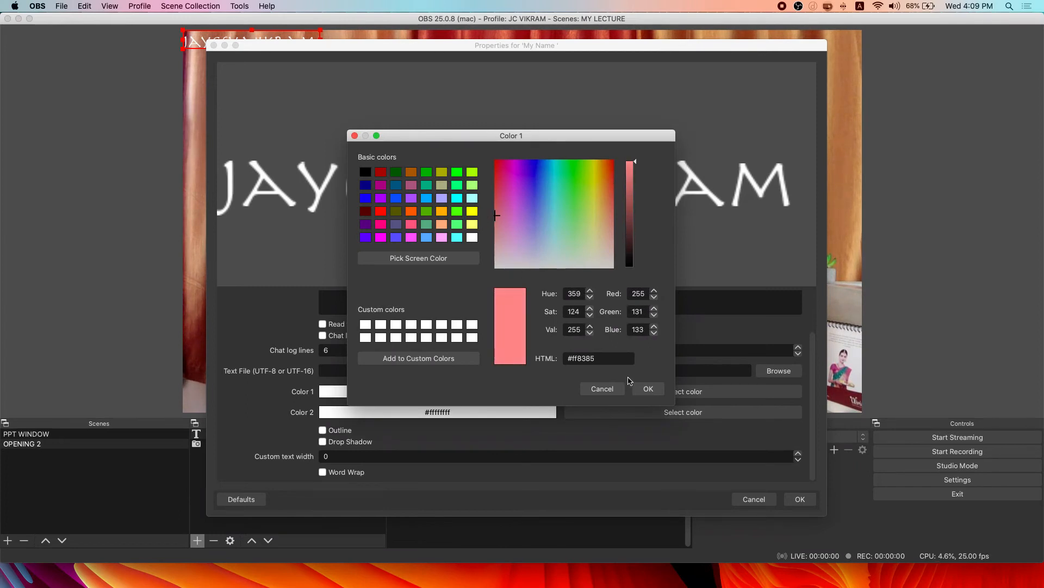
left_click(647, 388)
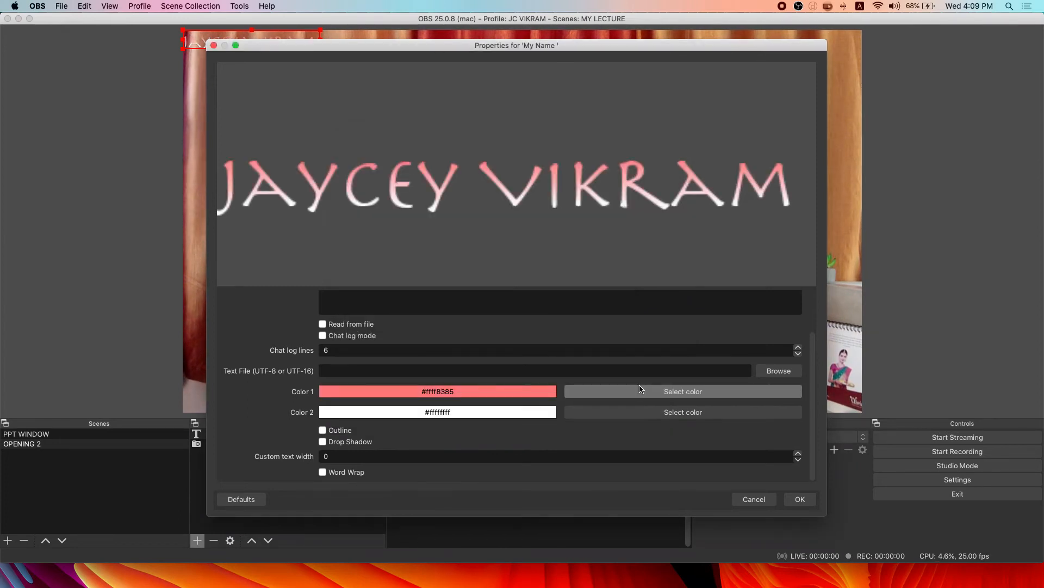
Set Color 2 of the My Name text to the light yellow #ffff78
left_click(646, 413)
left_click(607, 389)
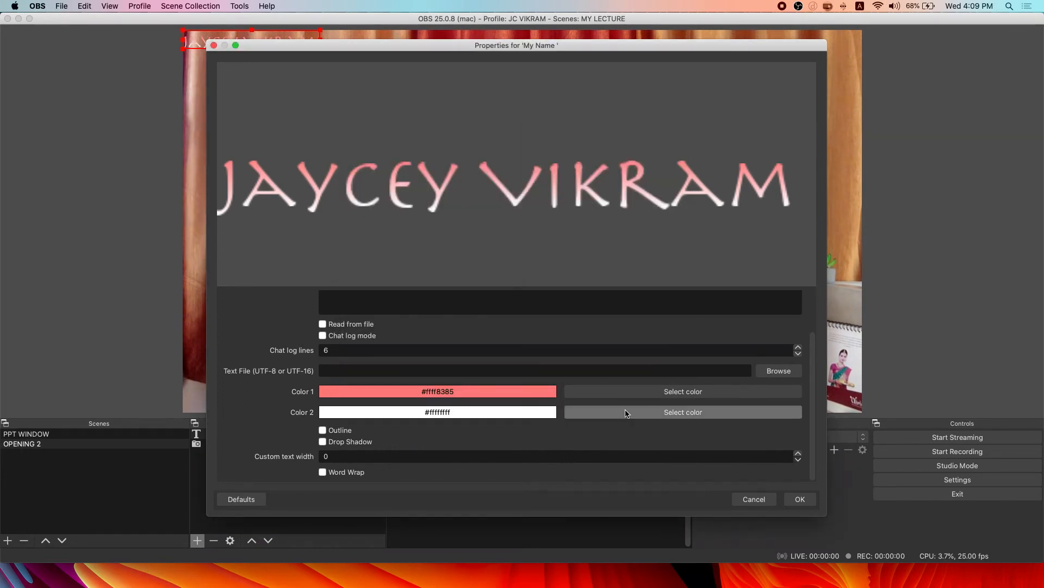
left_click(602, 412)
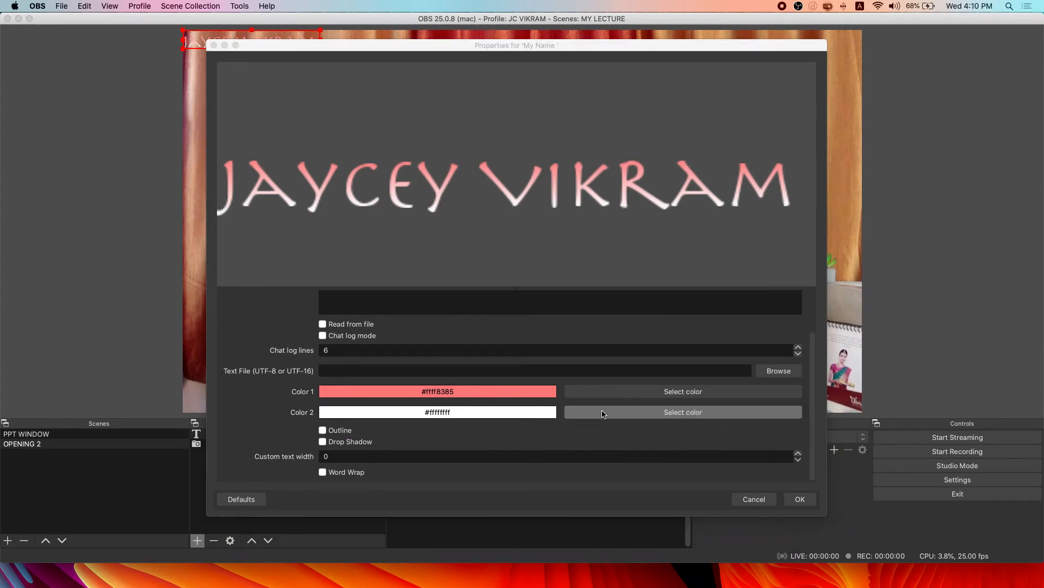
left_click_drag(527, 238, 594, 211)
left_click(647, 388)
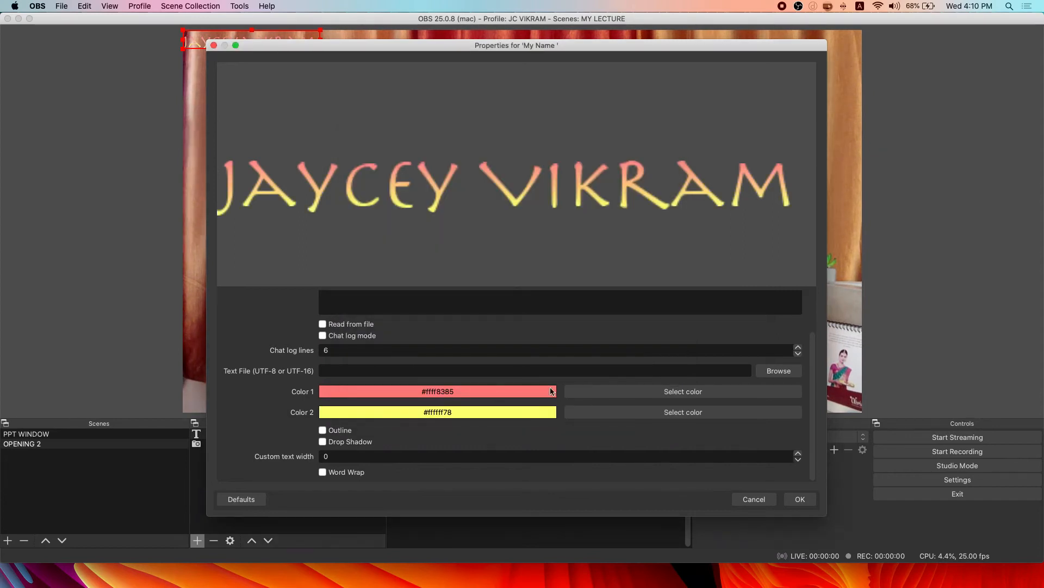
Apply the My Name text settings, and enlarge the title and place it at the lower centre of the camera picture
scroll(445, 422, "up", 2)
scroll(445, 422, "down", 2)
scroll(445, 422, "up", 2)
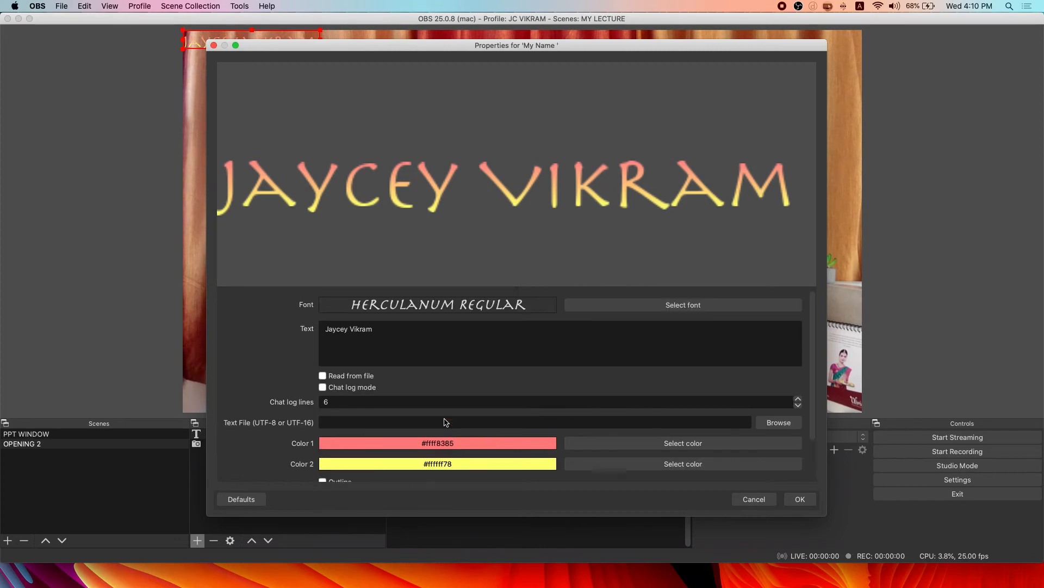
scroll(445, 422, "down", 2)
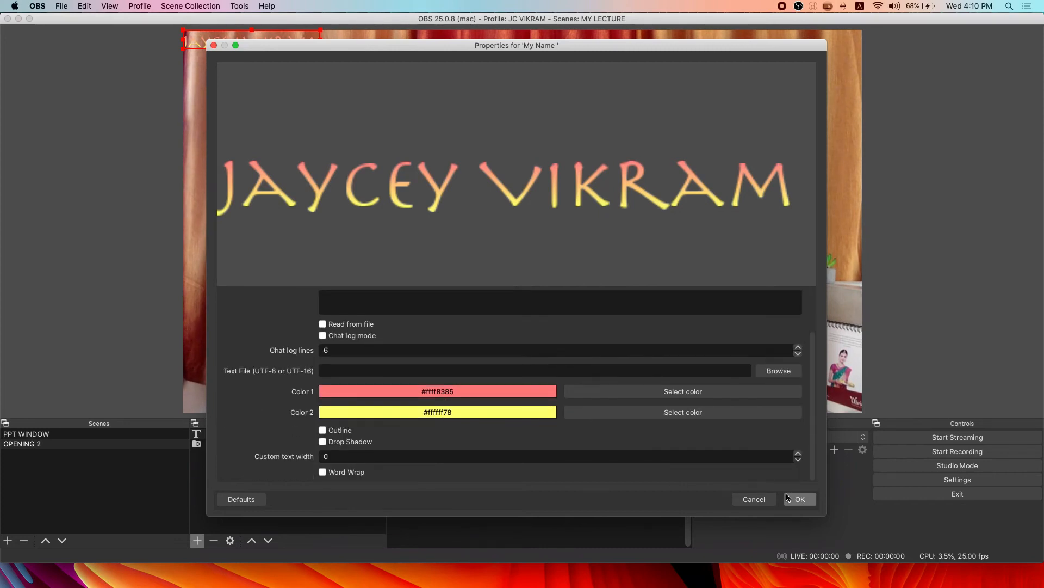
left_click(799, 500)
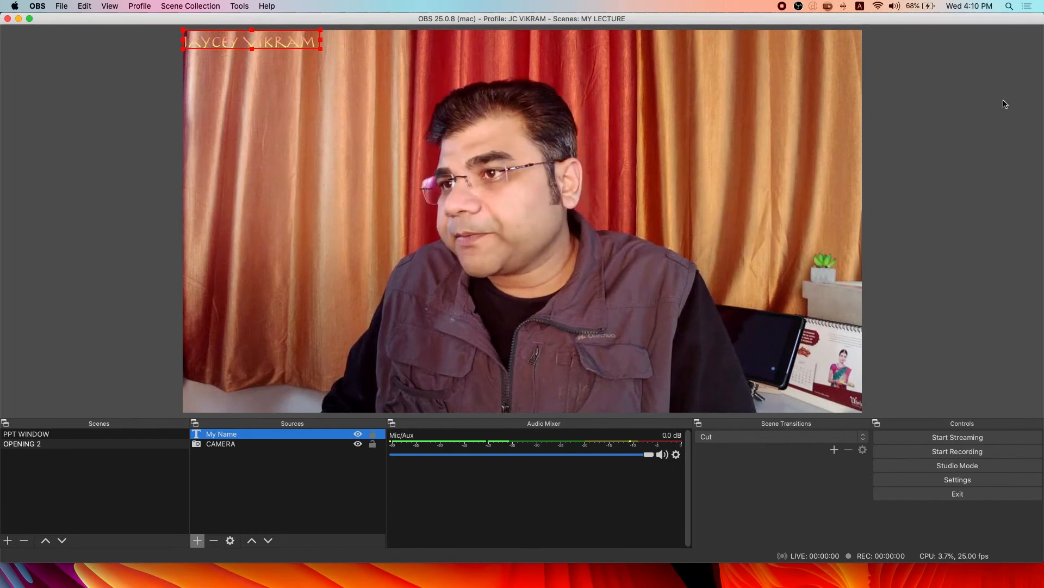
left_click_drag(313, 46, 540, 373)
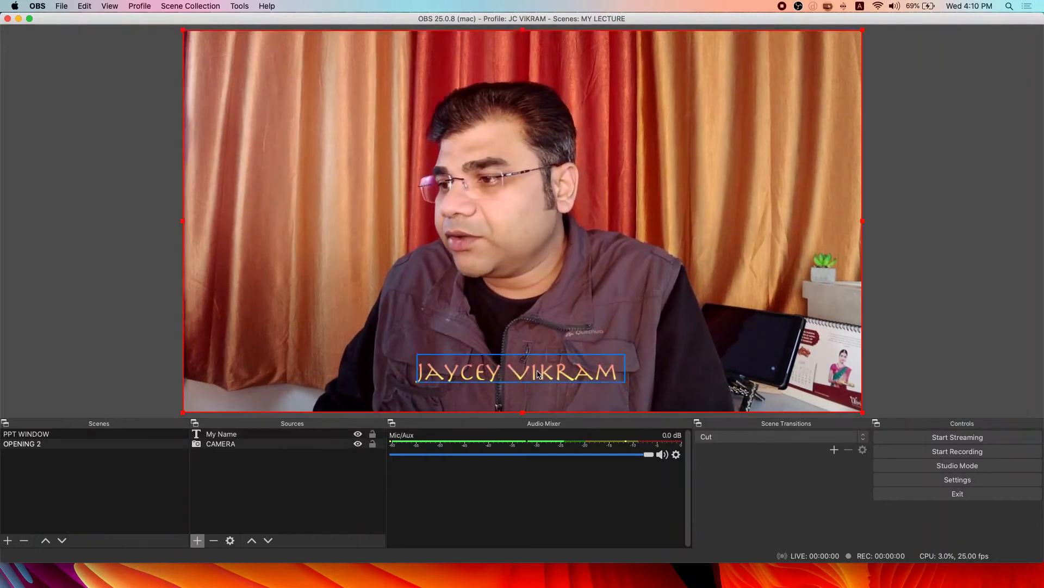
right_click(538, 370)
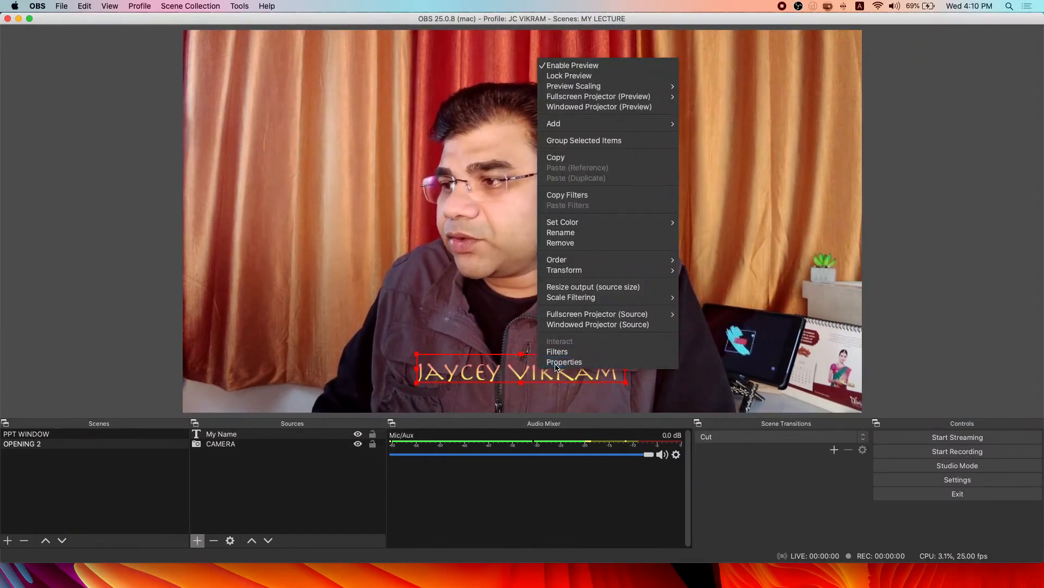
left_click(556, 362)
left_click(671, 306)
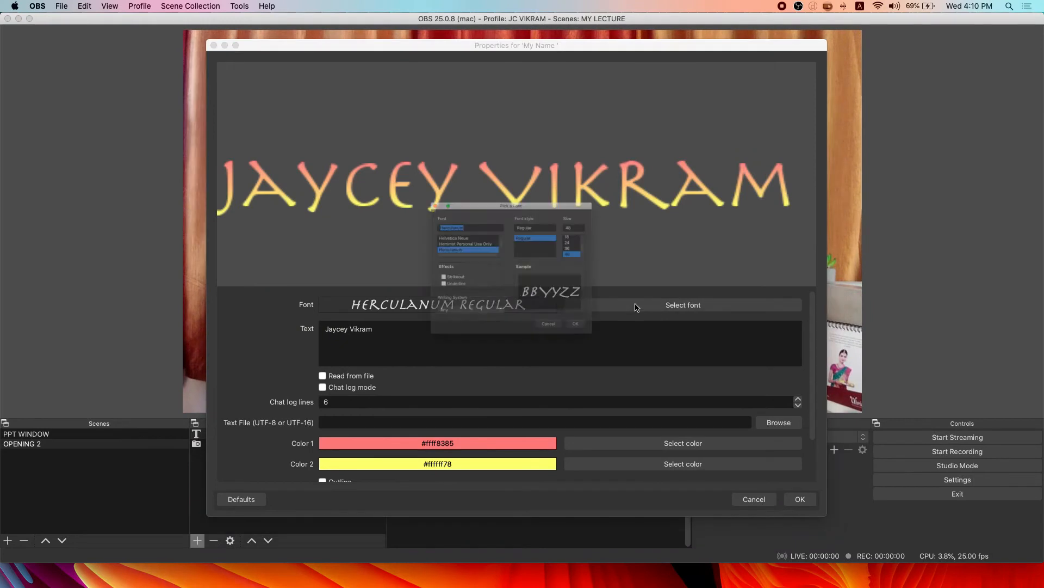
left_click(620, 362)
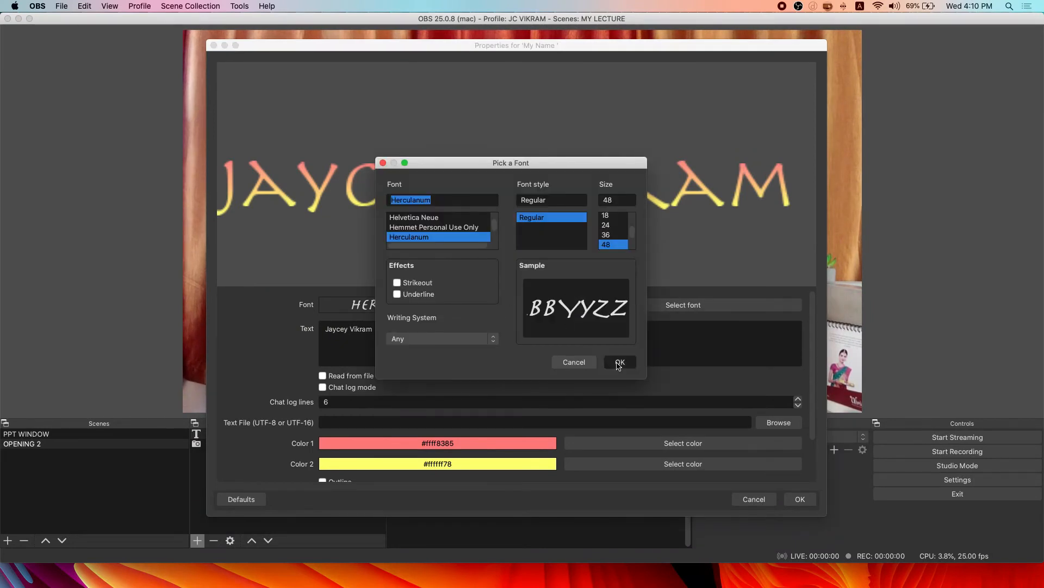
left_click(754, 499)
Change the font of the My Name text source to Futura Bold and apply it to the title
right_click(585, 58)
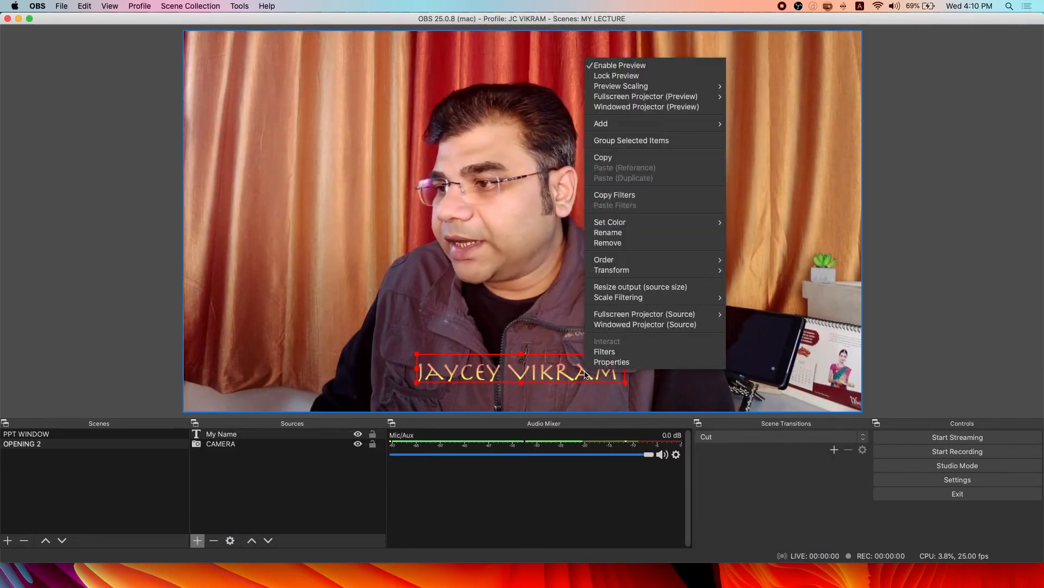
left_click(626, 363)
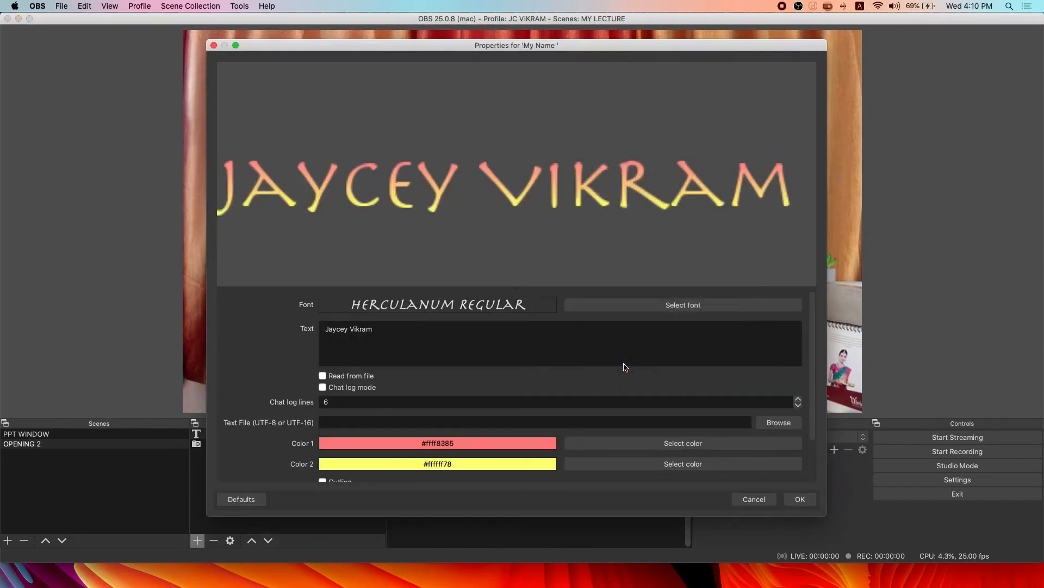
left_click(649, 308)
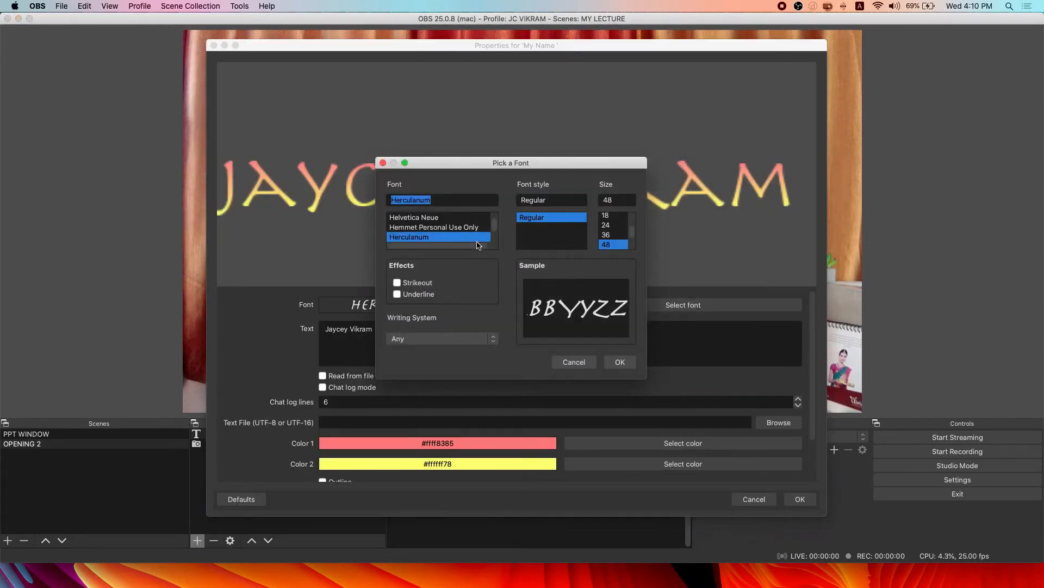
left_click_drag(494, 235, 495, 228)
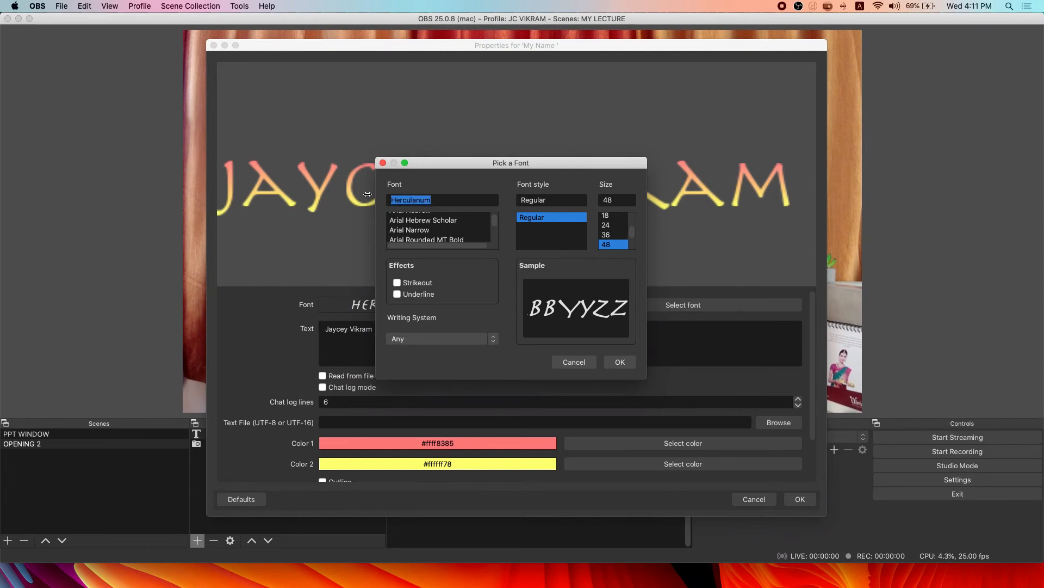
type("fu")
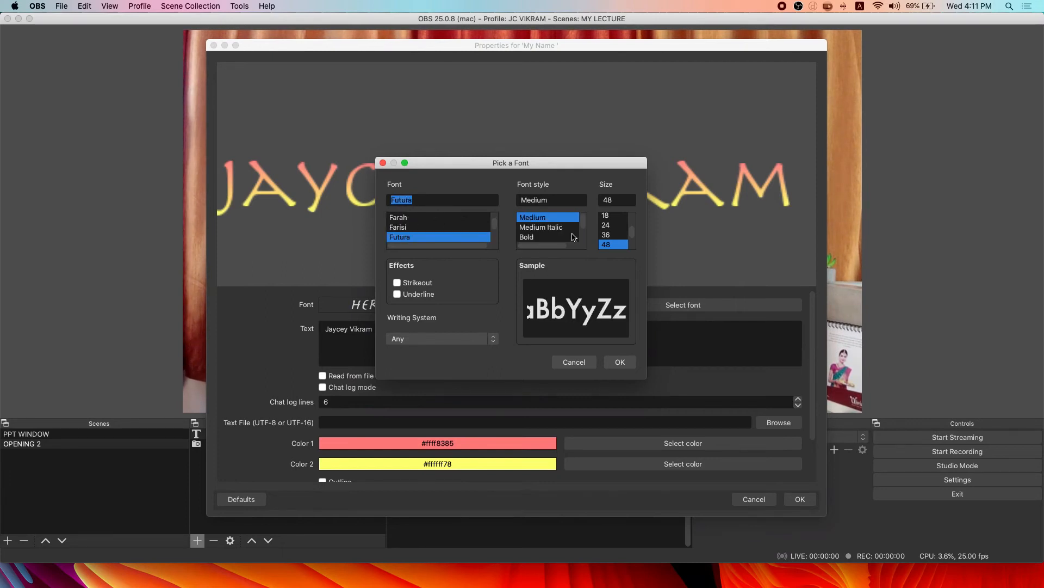
left_click(620, 362)
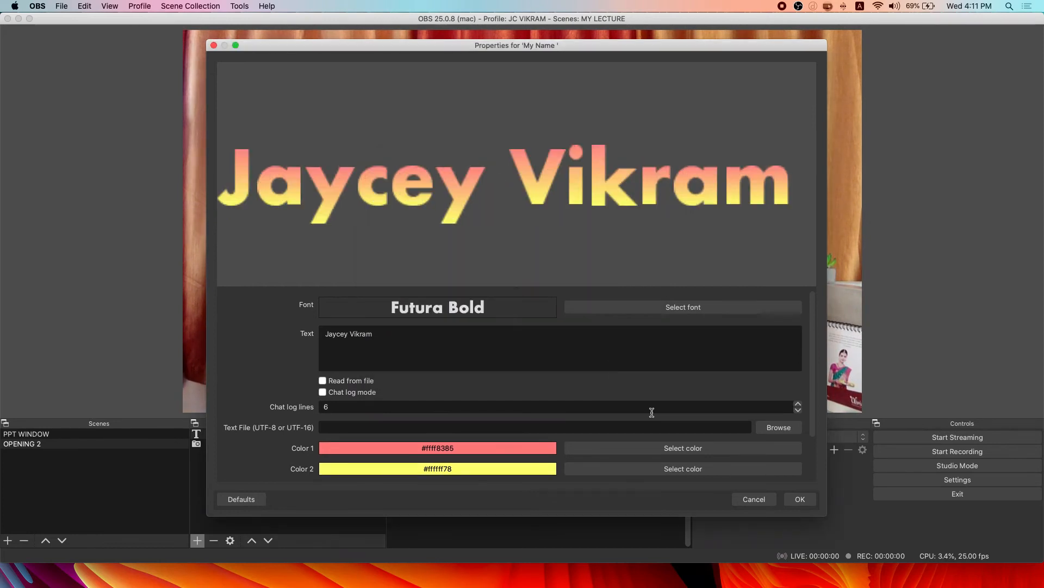
left_click(800, 499)
left_click_drag(551, 381, 554, 379)
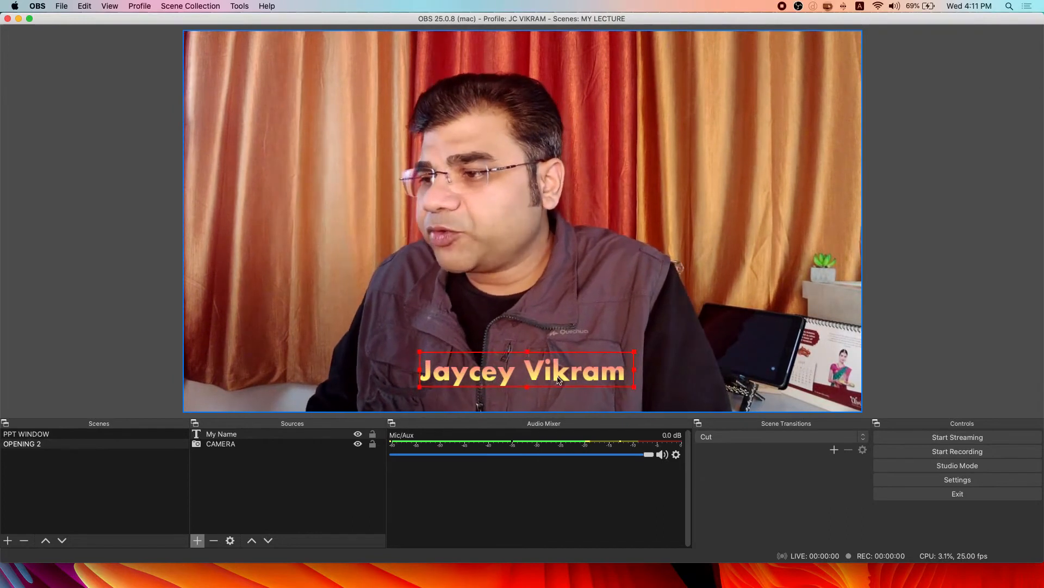
In the PPT WINDOW scene, shrink the PPT source to about 60% of the canvas width and place it over the background's left part
left_click(198, 541)
left_click(39, 446)
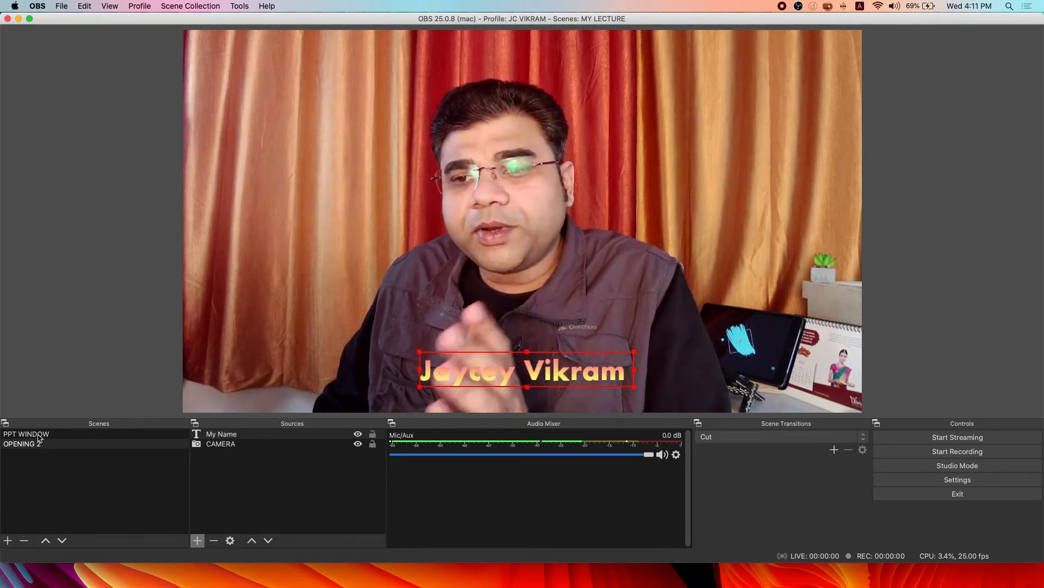
left_click(39, 435)
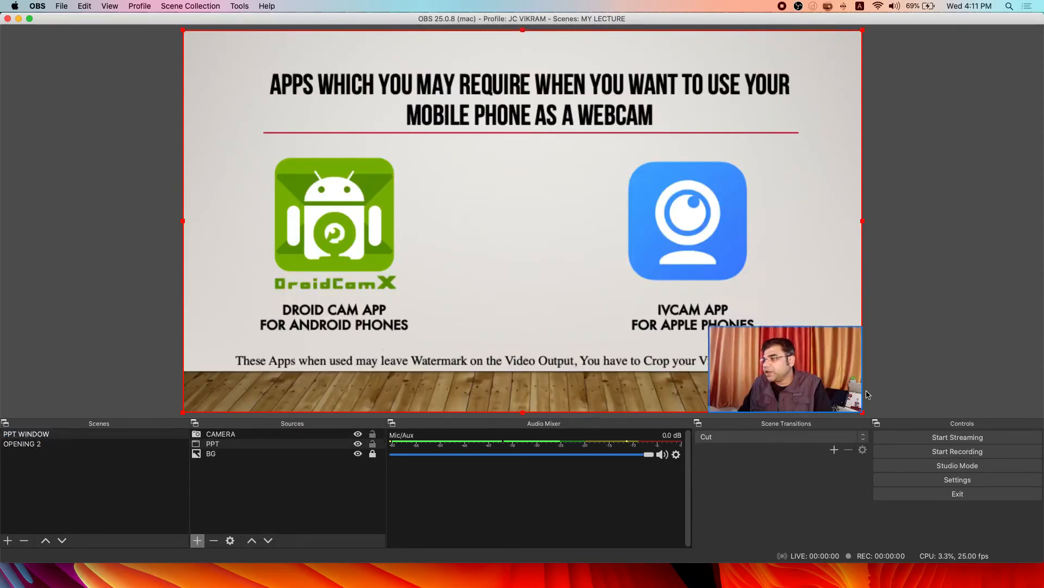
left_click_drag(863, 412, 580, 266)
left_click_drag(533, 218, 548, 302)
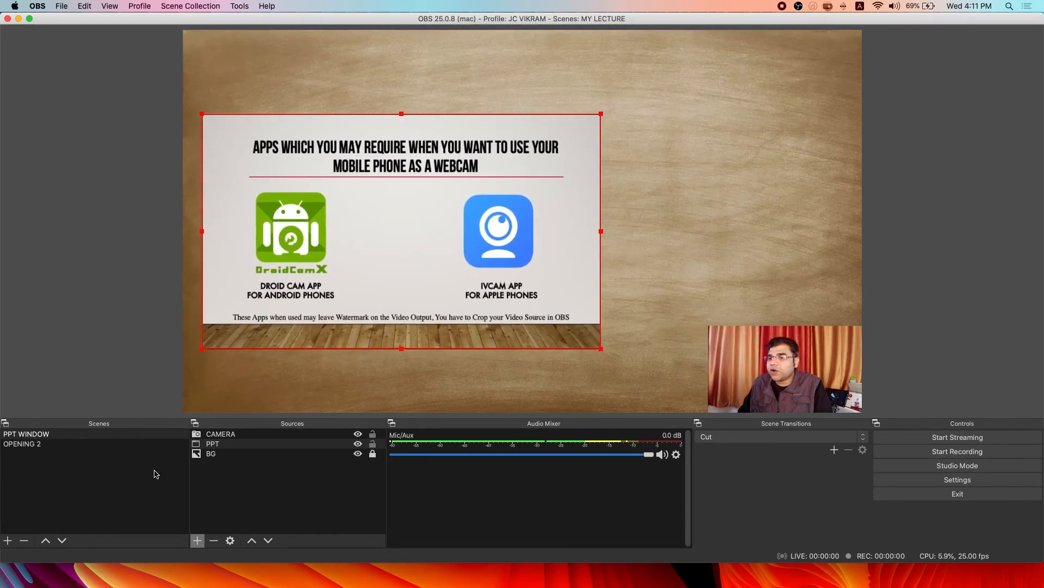
Create a new scene named AV
left_click(7, 540)
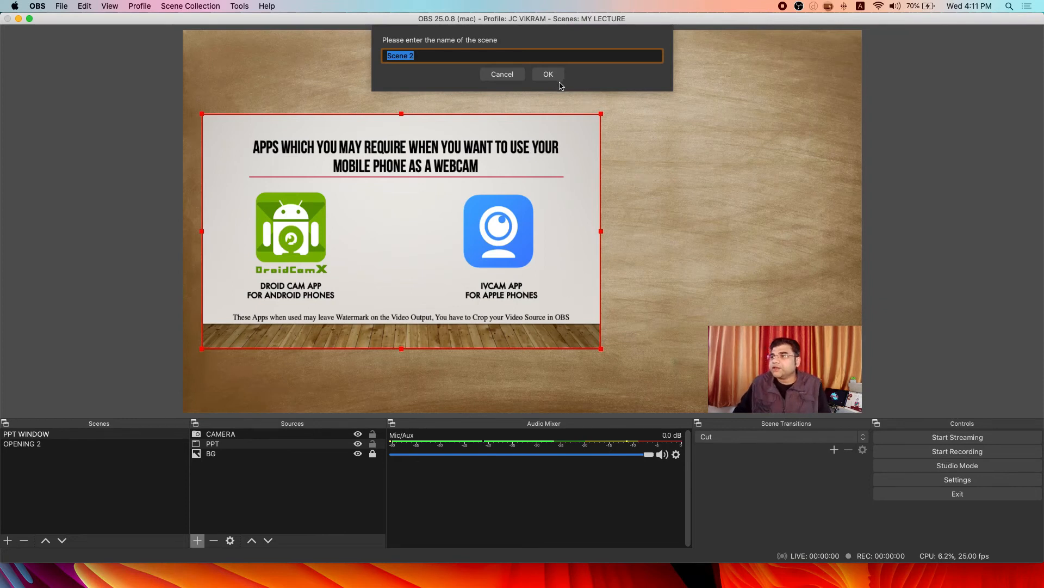
type("AV")
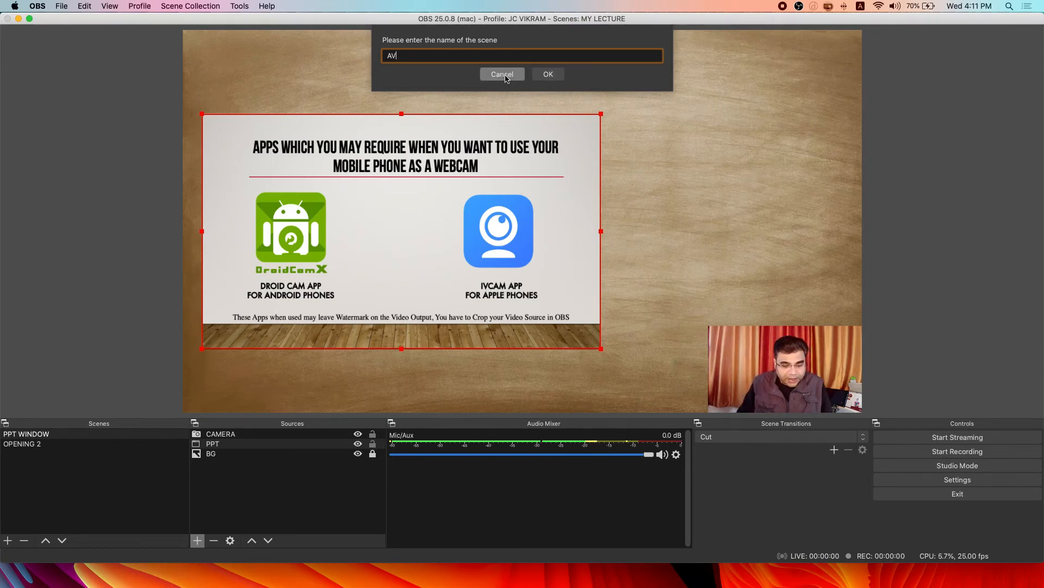
left_click(548, 74)
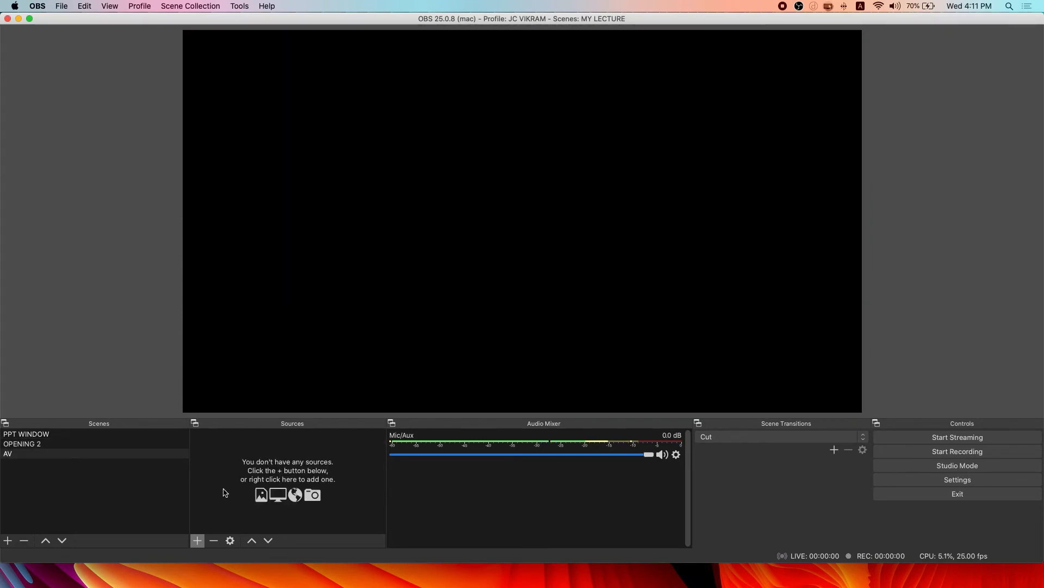
Add the existing BG image source to the AV scene as its background
left_click(197, 540)
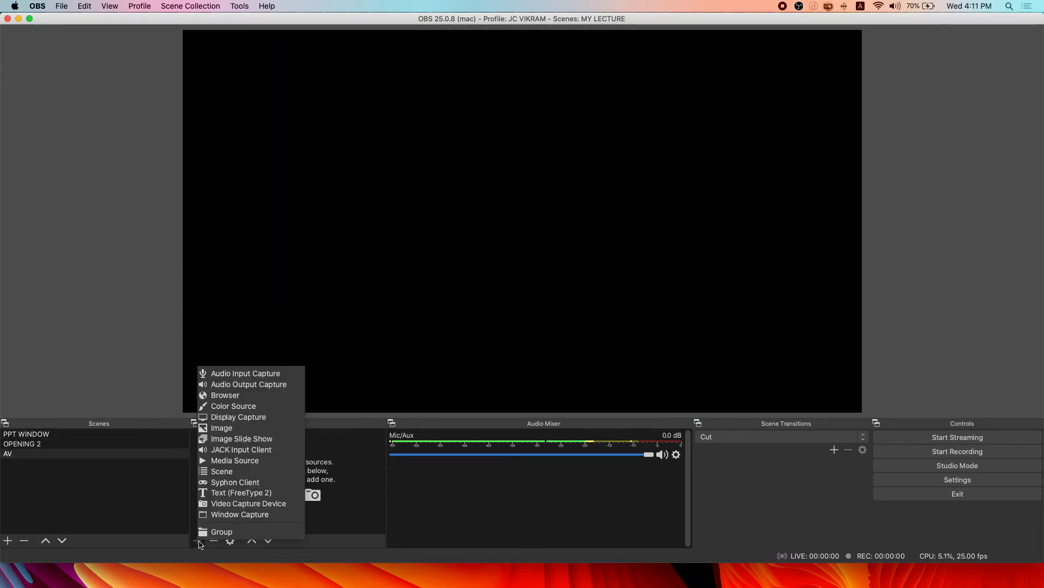
left_click(234, 428)
left_click(443, 73)
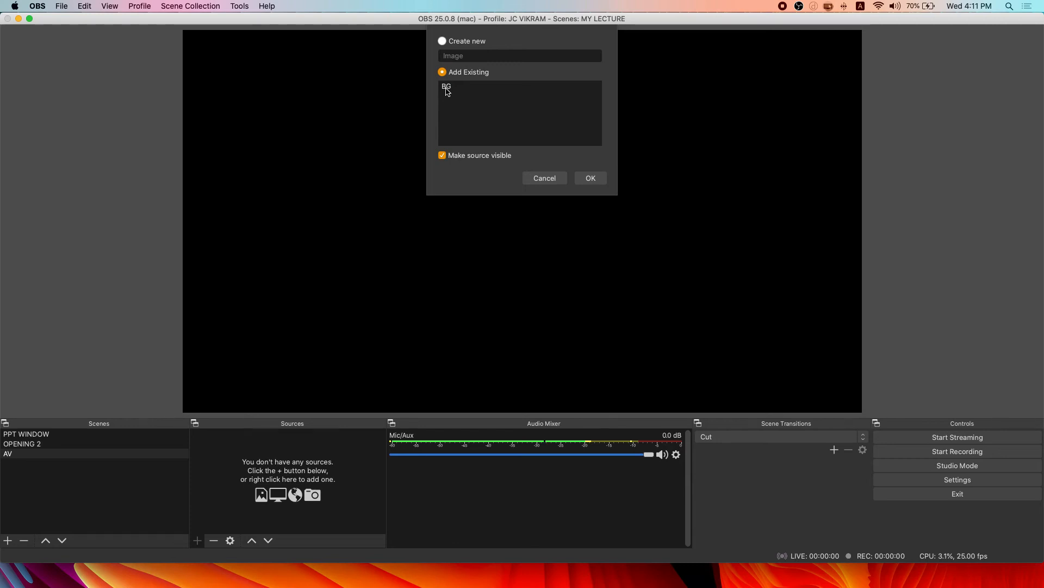
left_click(447, 87)
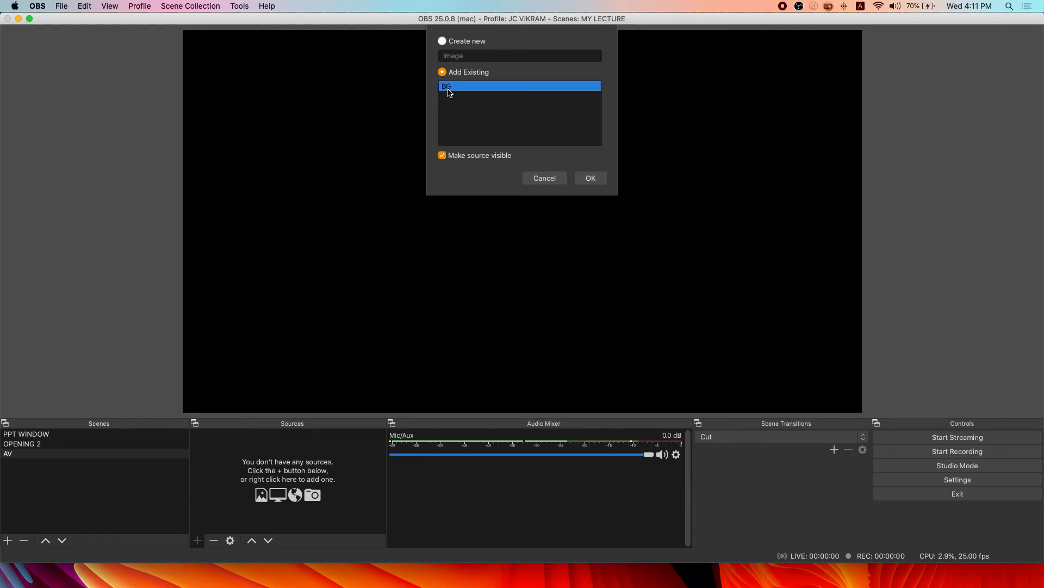
left_click(590, 178)
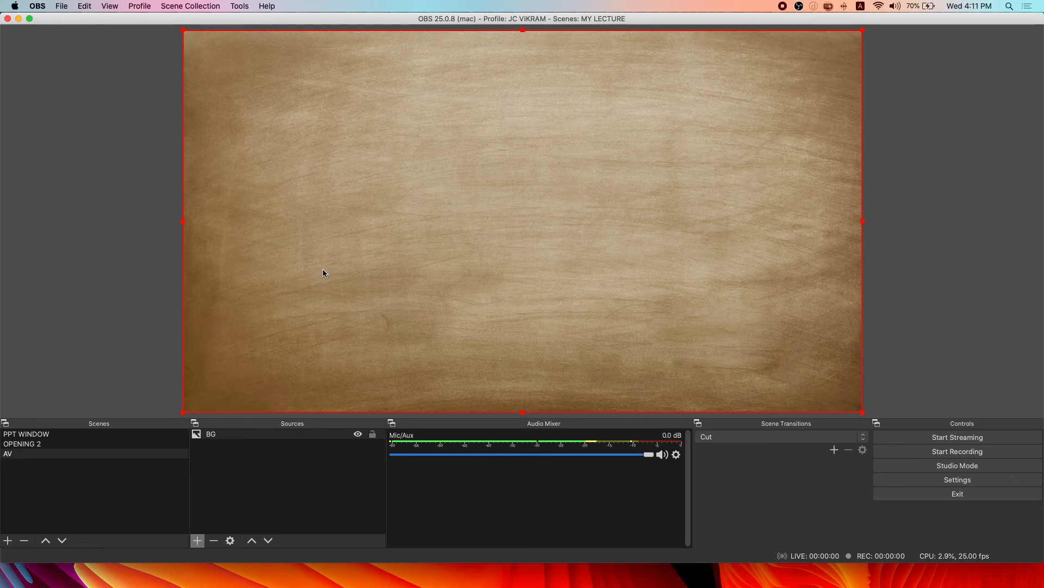
Create a new Media Source named AD in the AV scene
left_click(197, 541)
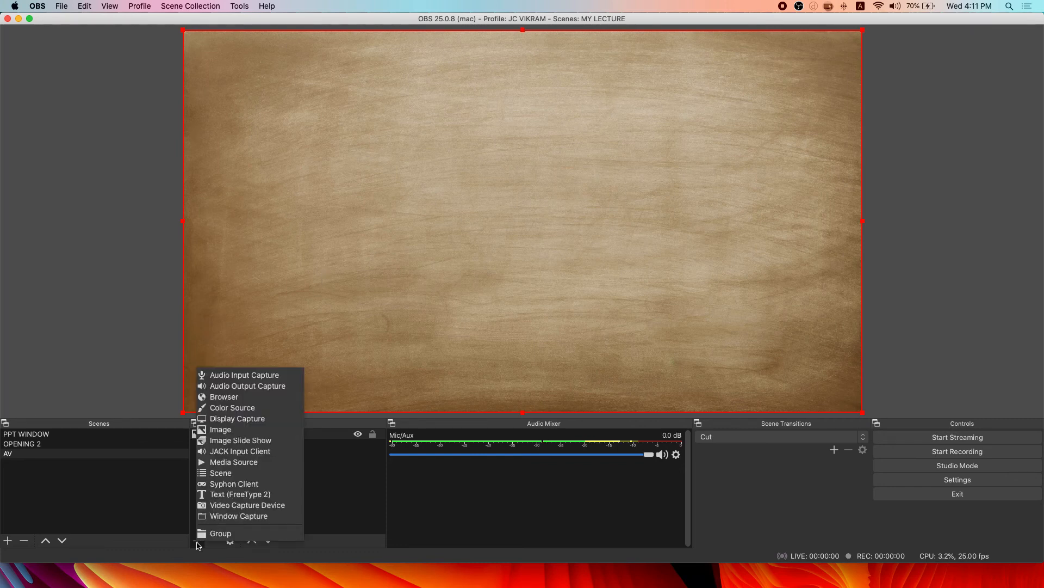
left_click(245, 462)
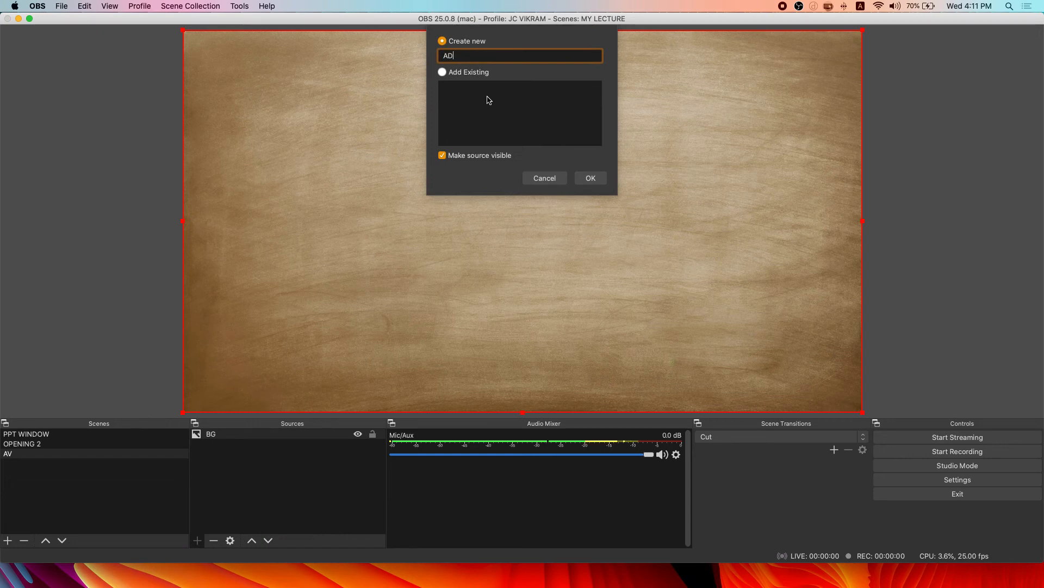
left_click(591, 178)
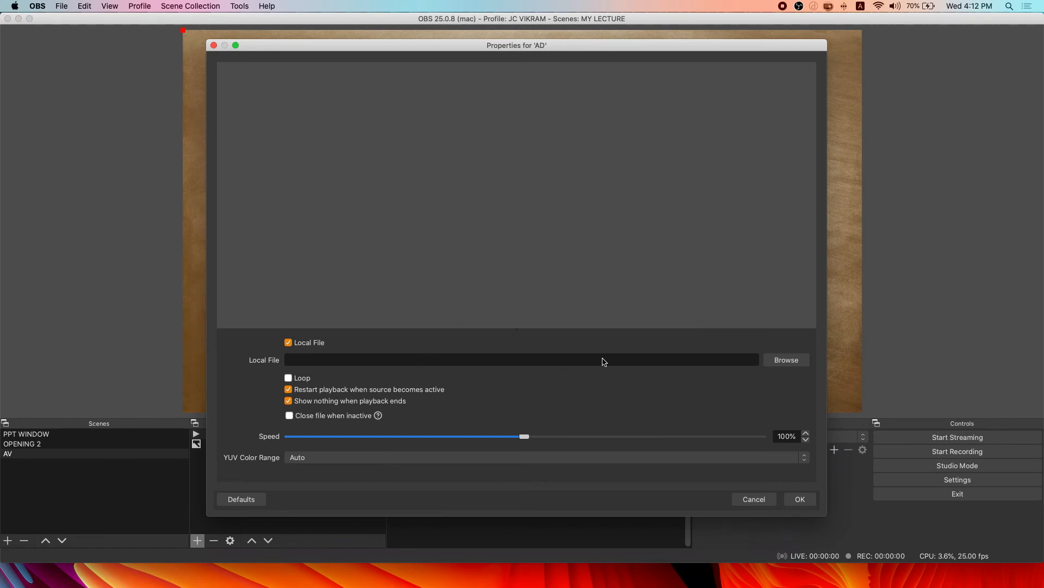
Browse for the AD source's local file and open the VIDEO LECTURES PREPRATION folder on MY MAC D DRIVE
left_click(787, 361)
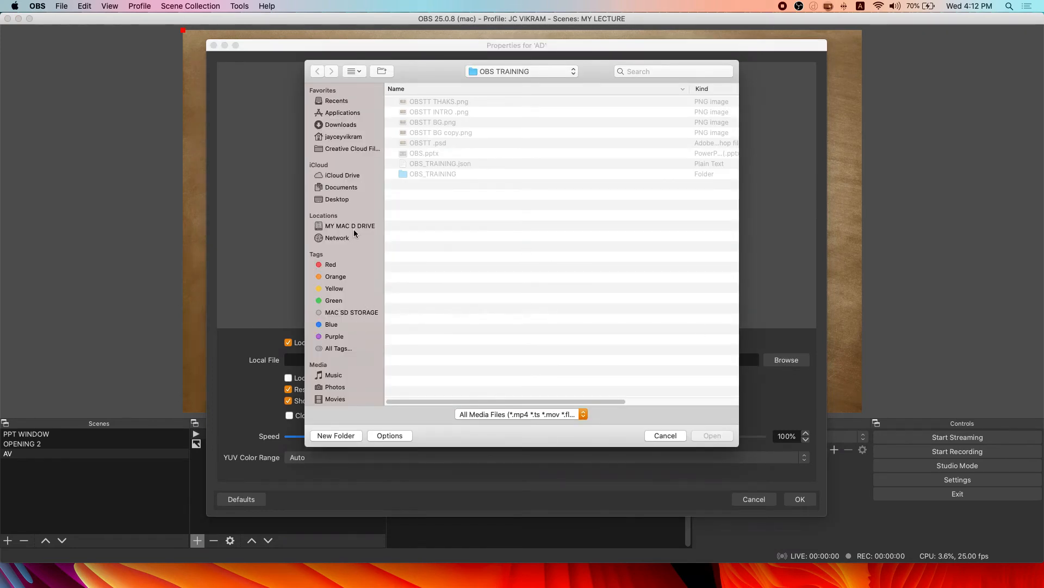
left_click(353, 231)
scroll(433, 275, "down", 1)
scroll(434, 274, "up", 1)
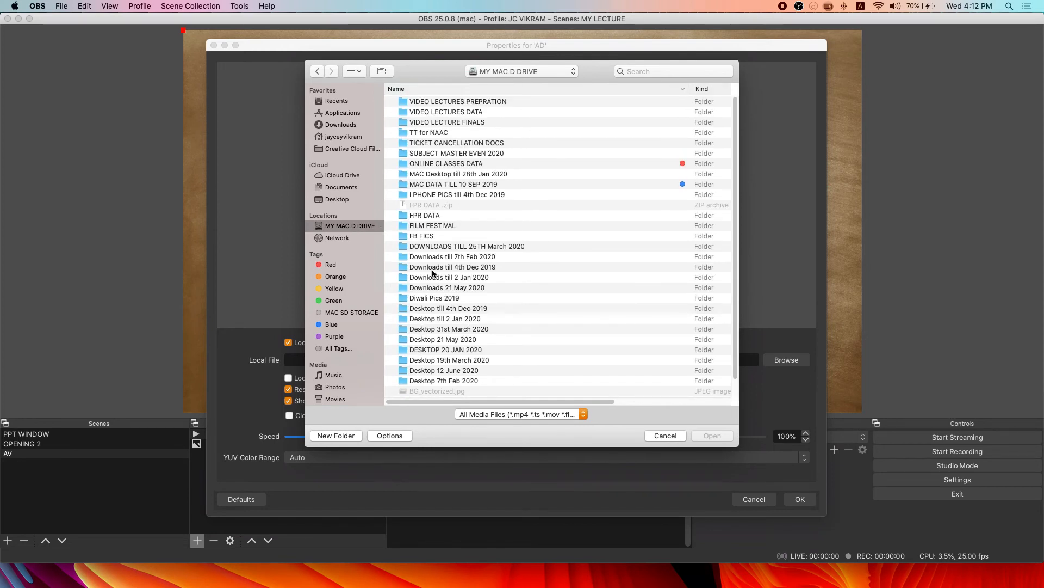
double_click(447, 124)
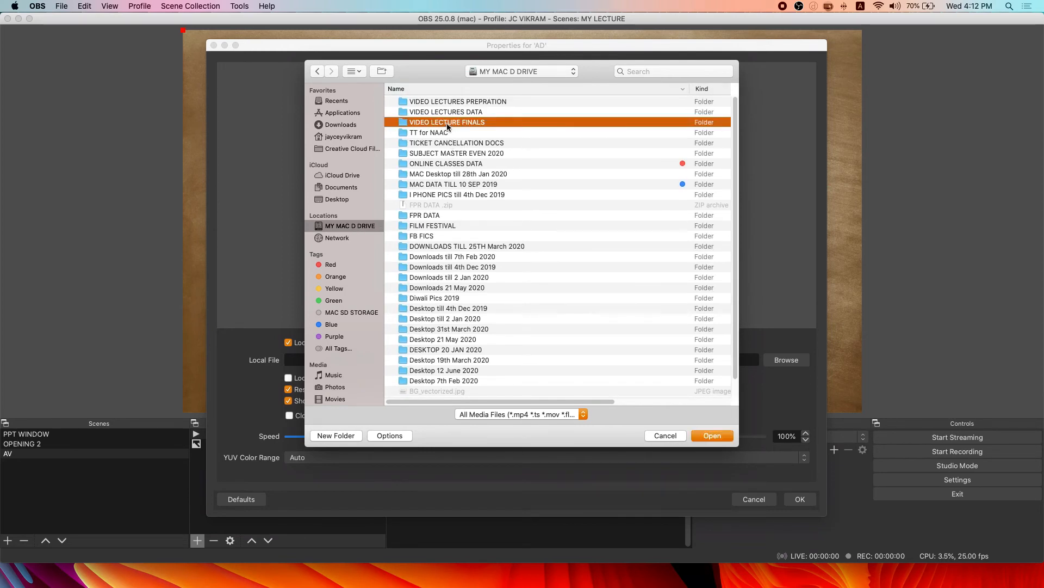
left_click(318, 72)
double_click(451, 103)
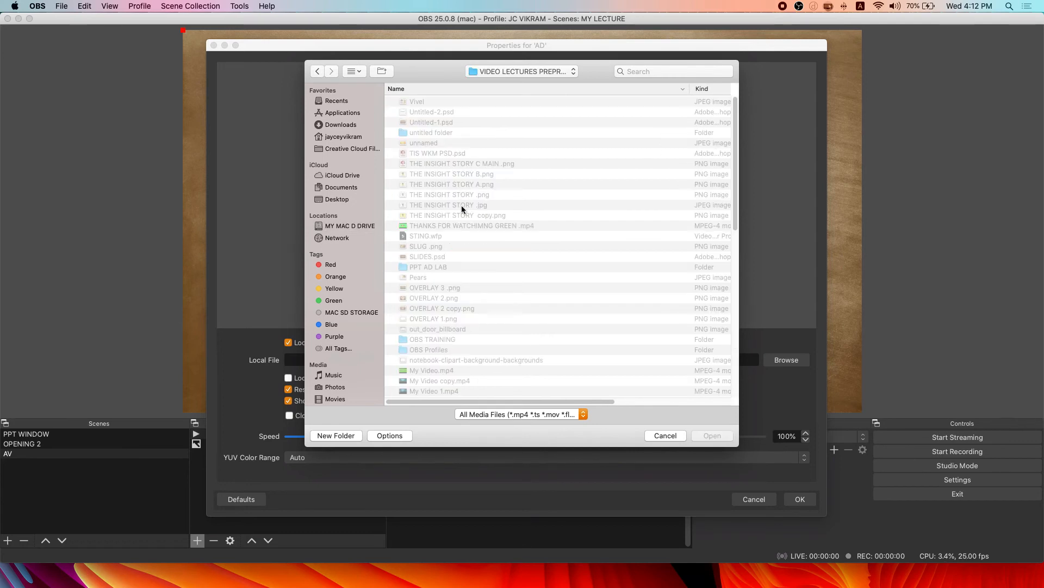
scroll(452, 226, "down", 5)
scroll(433, 201, "up", 3)
scroll(431, 200, "up", 10)
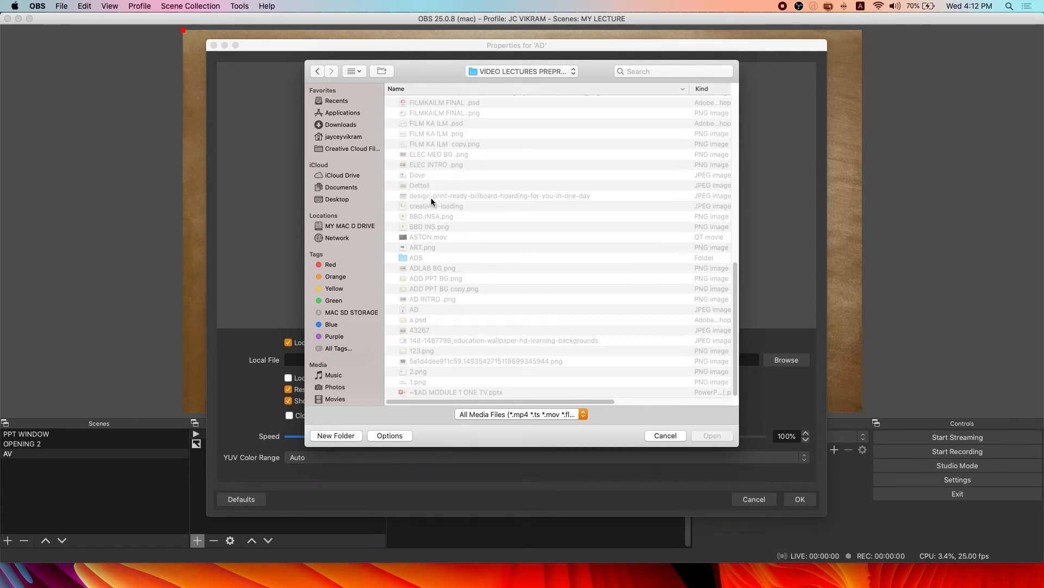
scroll(428, 170, "up", 1)
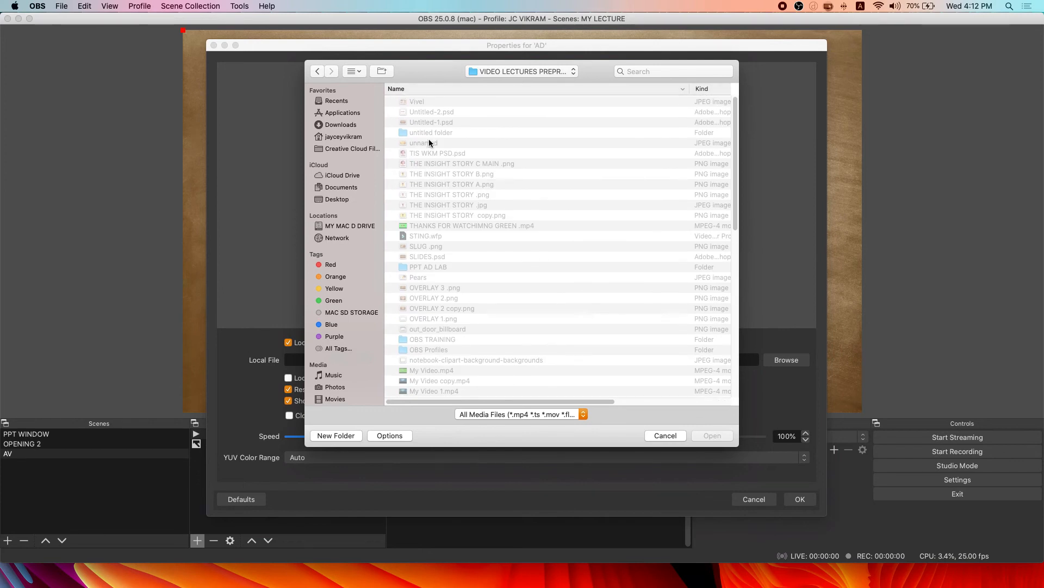
double_click(429, 133)
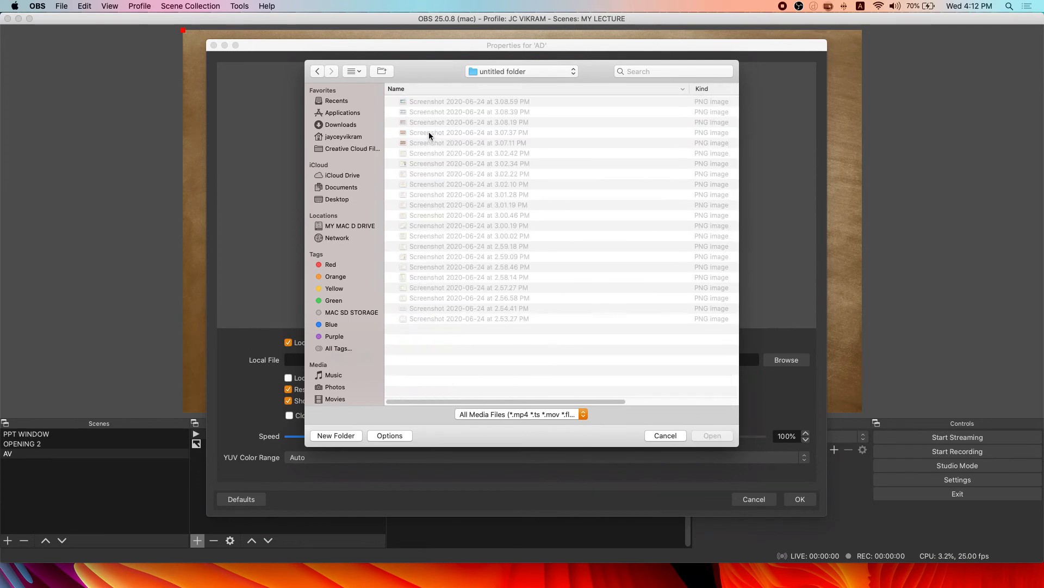
left_click(316, 73)
Load the Surf Excel Holi 2019 video from the ADS folder into the AD source, with Show nothing when playback ends turned off
scroll(445, 227, "down", 3)
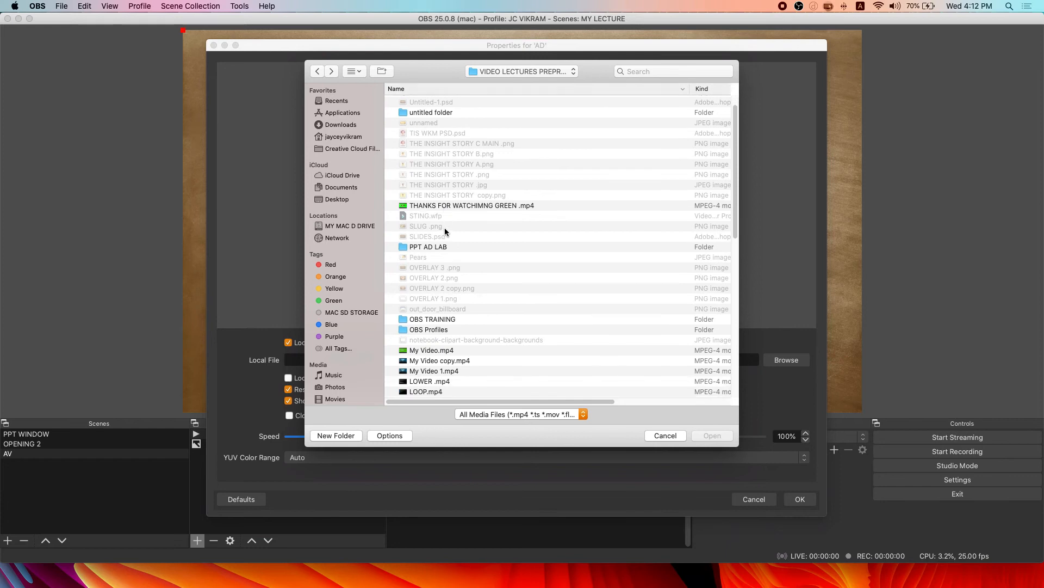
scroll(448, 291, "down", 5)
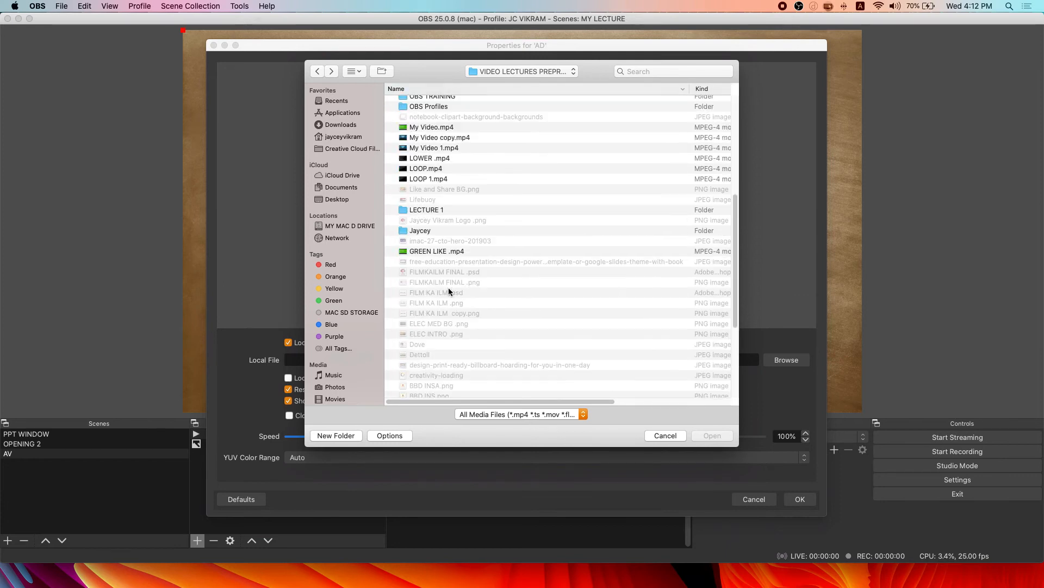
scroll(433, 243, "down", 3)
double_click(459, 273)
scroll(487, 276, "up", 3)
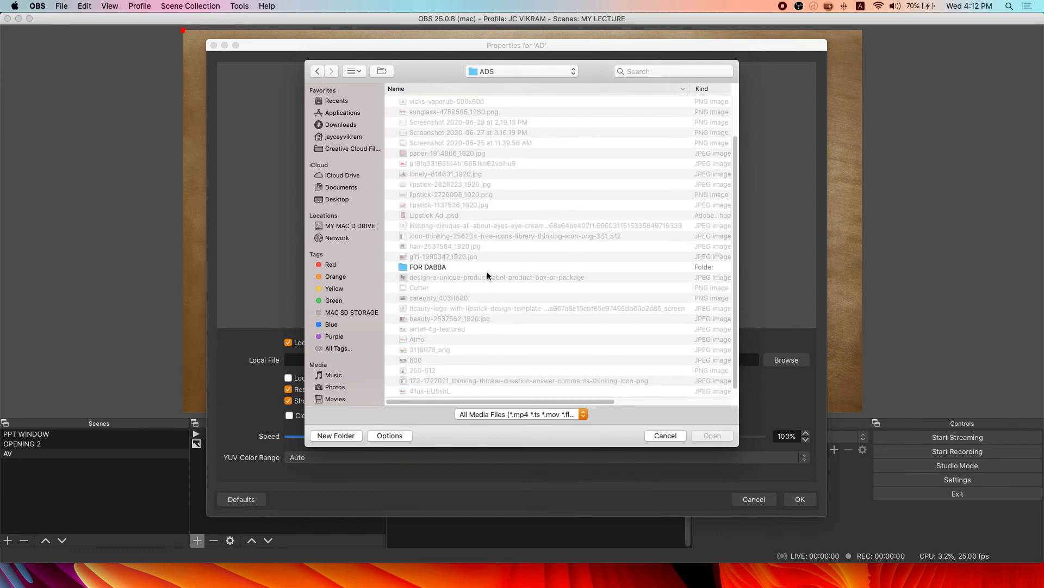
left_click(434, 144)
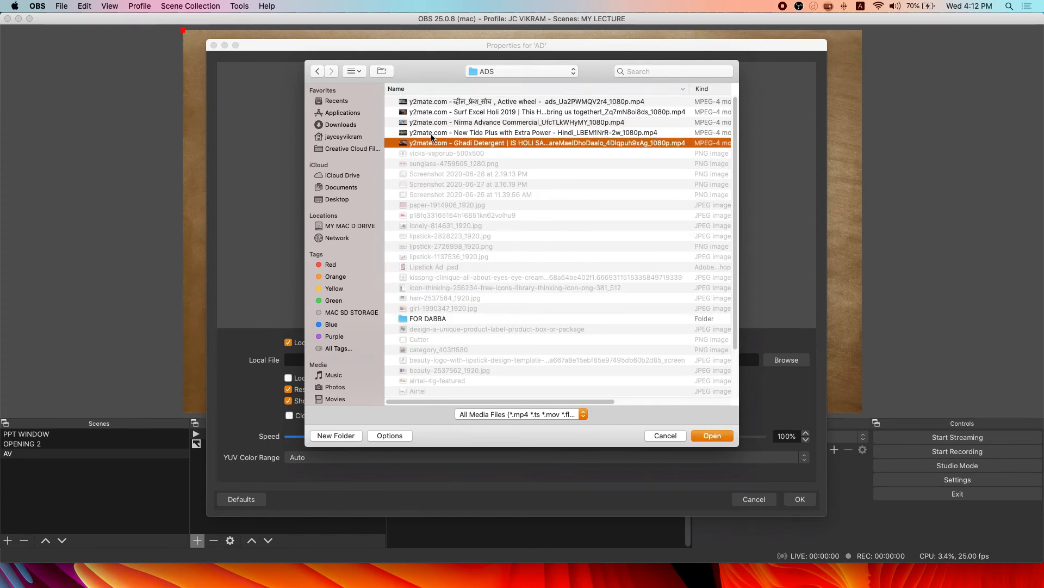
left_click(435, 112)
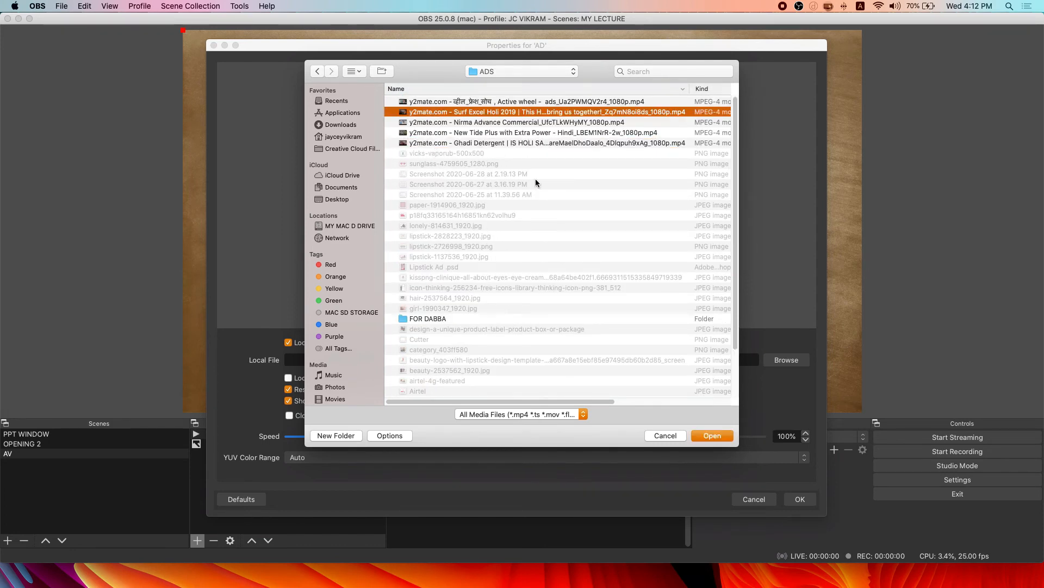
left_click(709, 437)
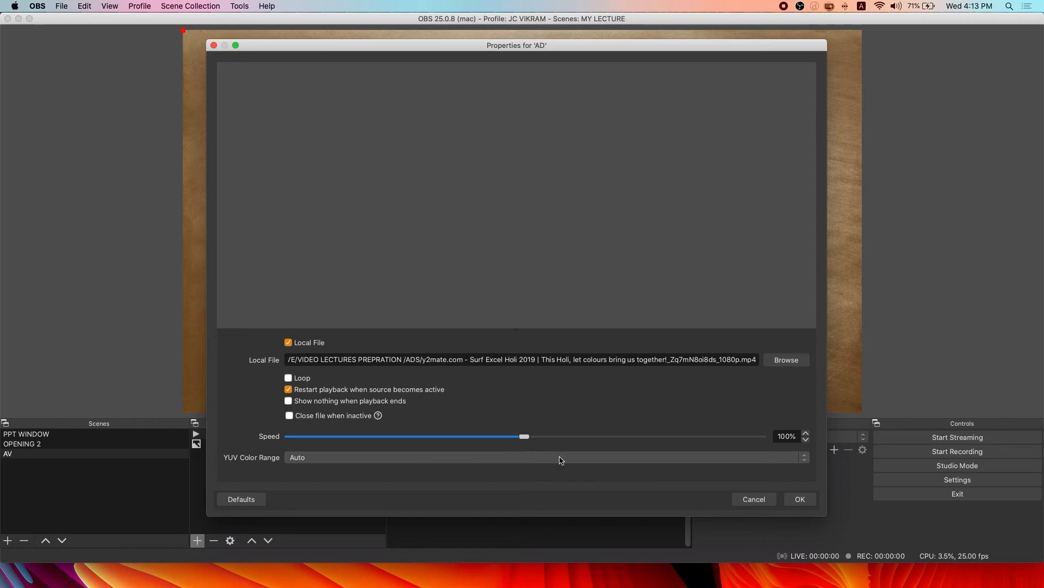
left_click(799, 499)
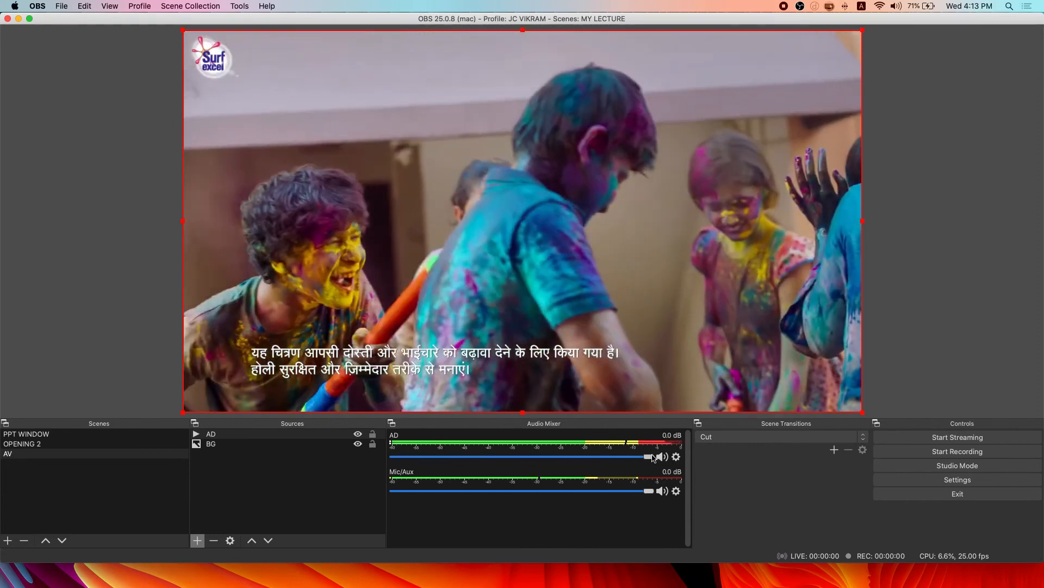
Lower the AD audio level to about -18.1 dB, and mute and unmute the Mic/Aux channel
left_click_drag(650, 457, 525, 461)
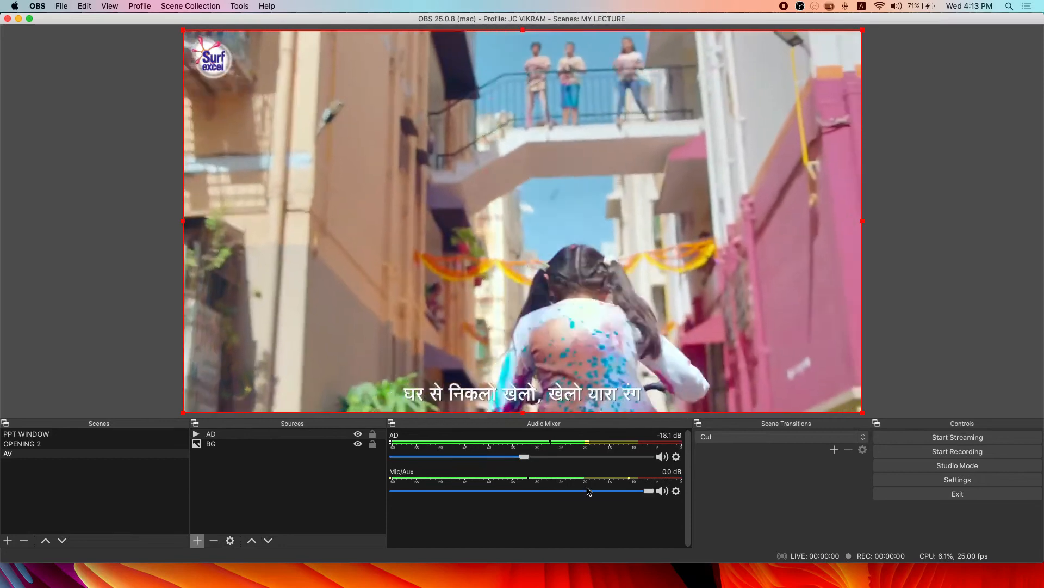
left_click(662, 491)
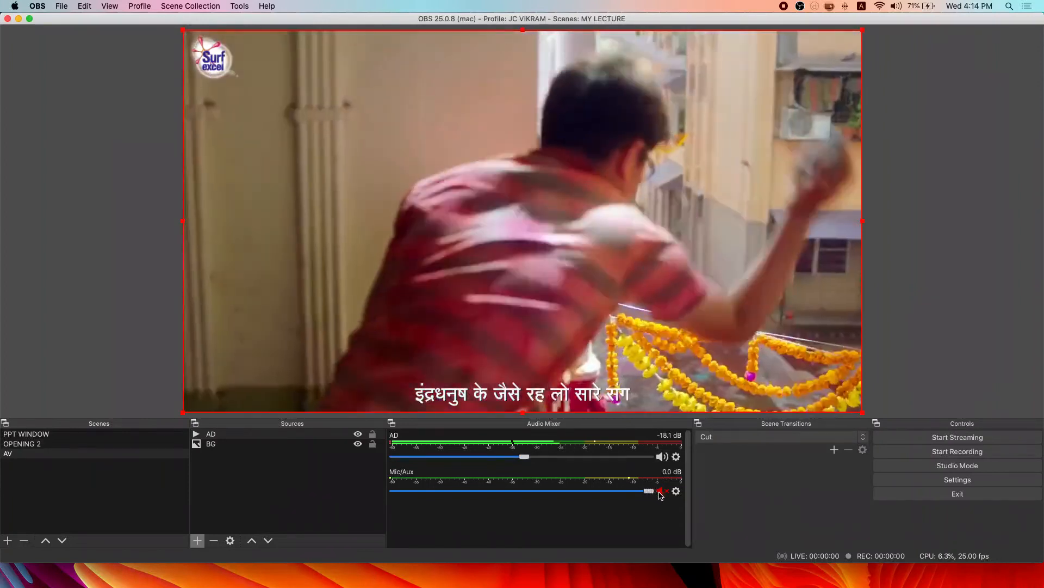
left_click(662, 491)
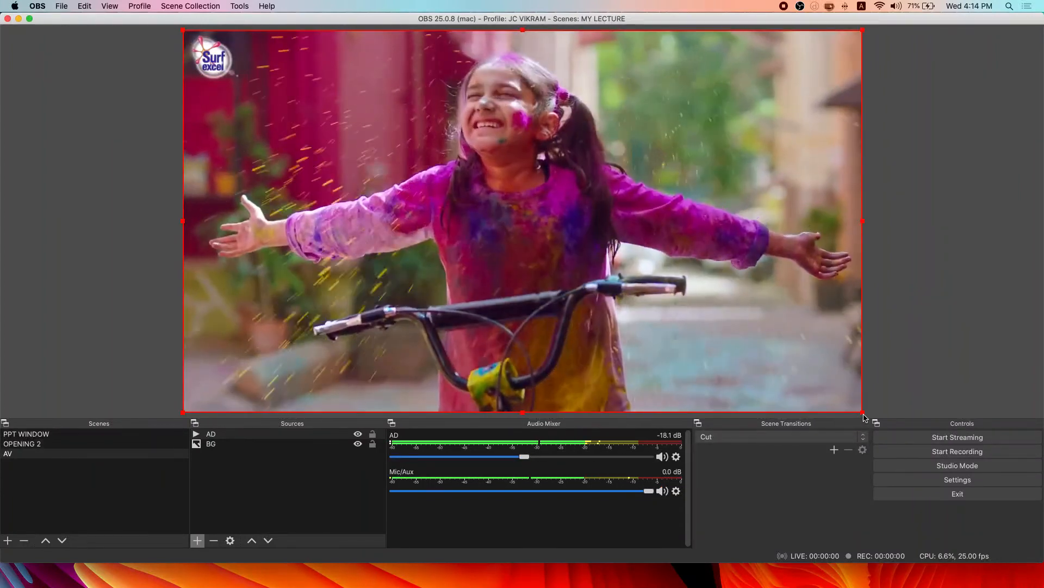
Shrink the AD video to a bit over half the canvas width in the left part, and restart it by switching to OPENING 2 and back
left_click_drag(862, 411, 588, 252)
left_click_drag(447, 191, 465, 265)
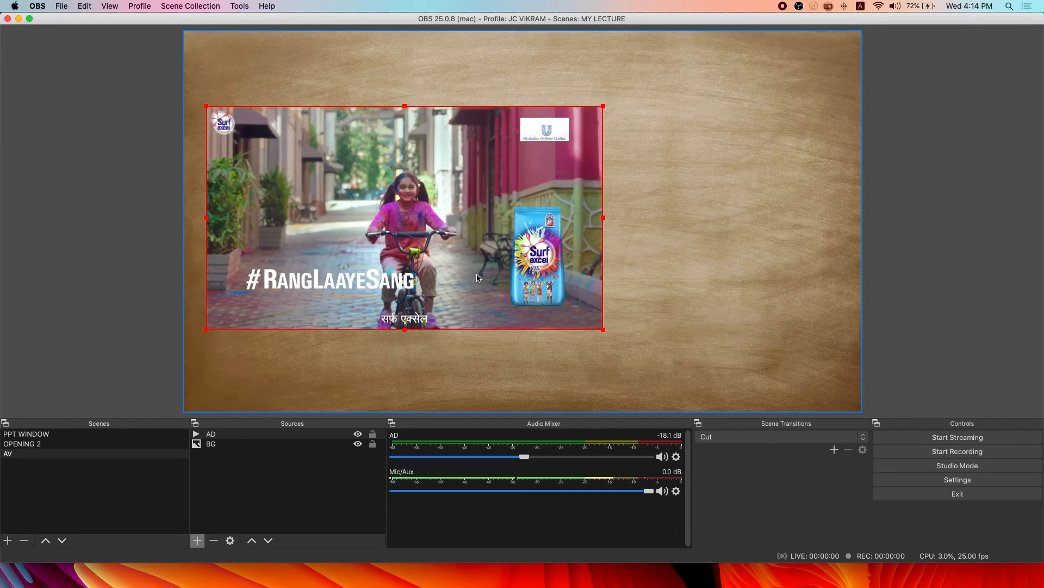
left_click(32, 448)
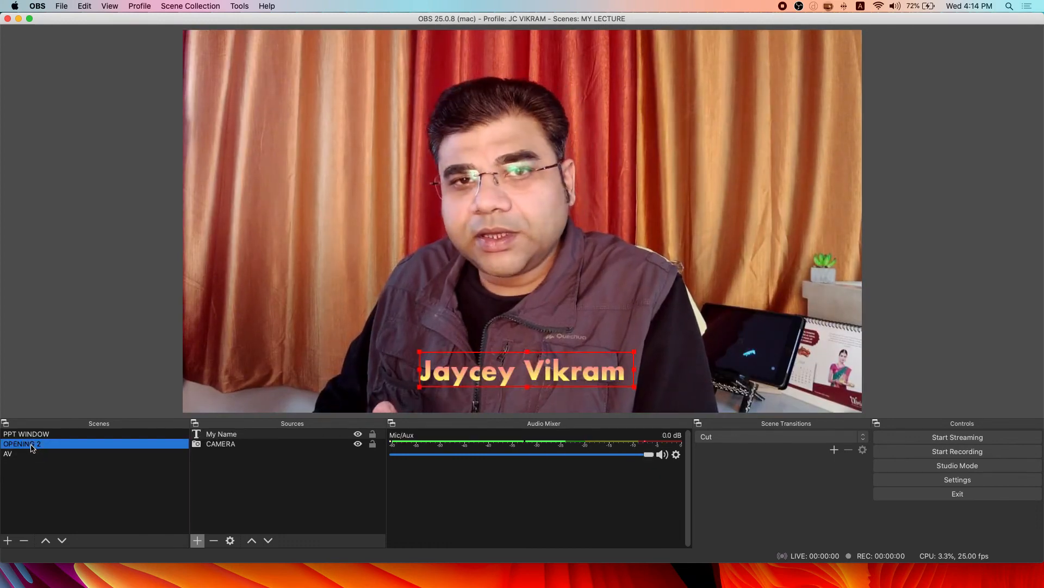
left_click(32, 454)
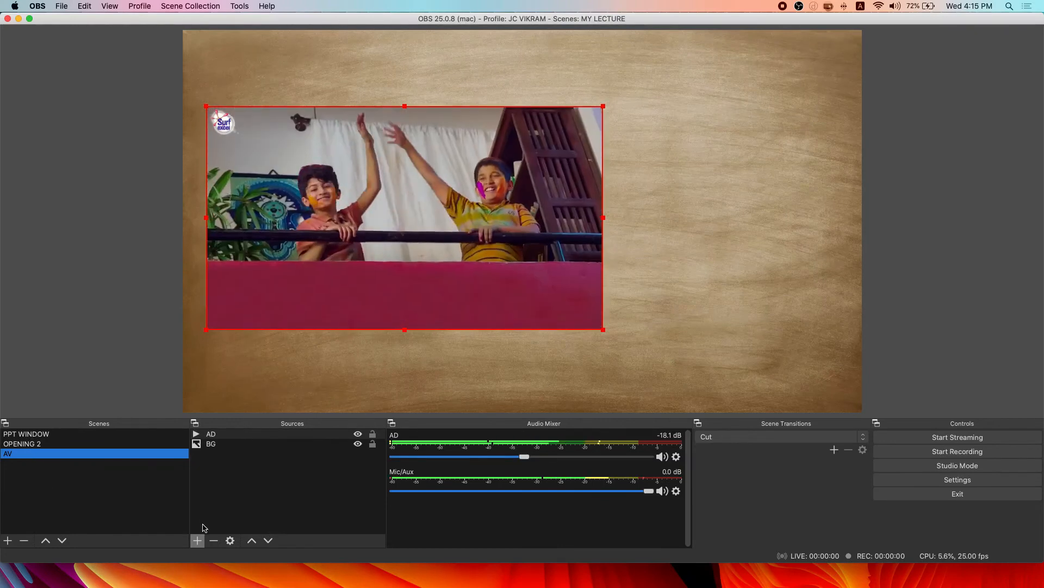
left_click(198, 540)
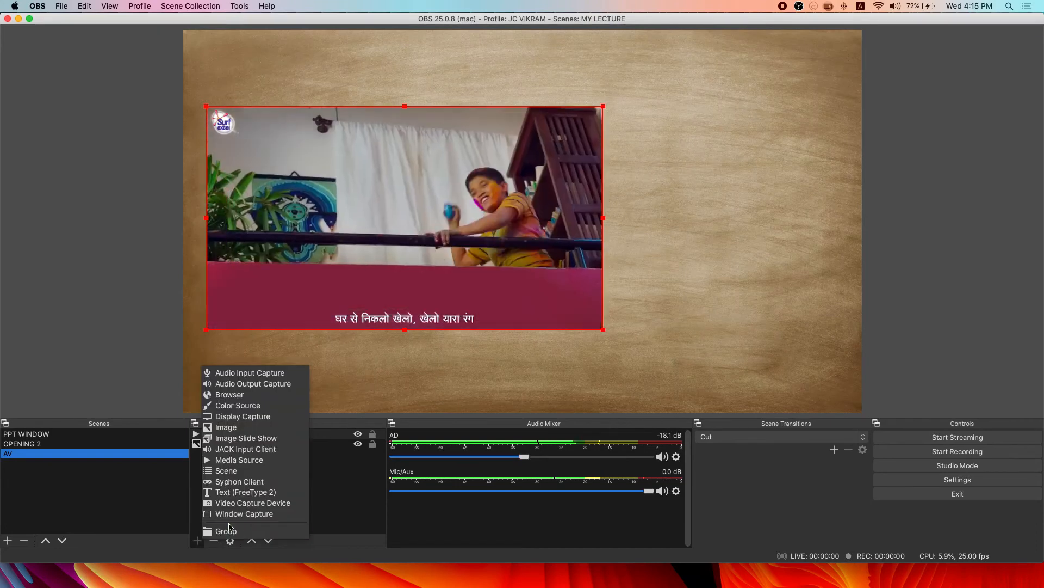
left_click(235, 517)
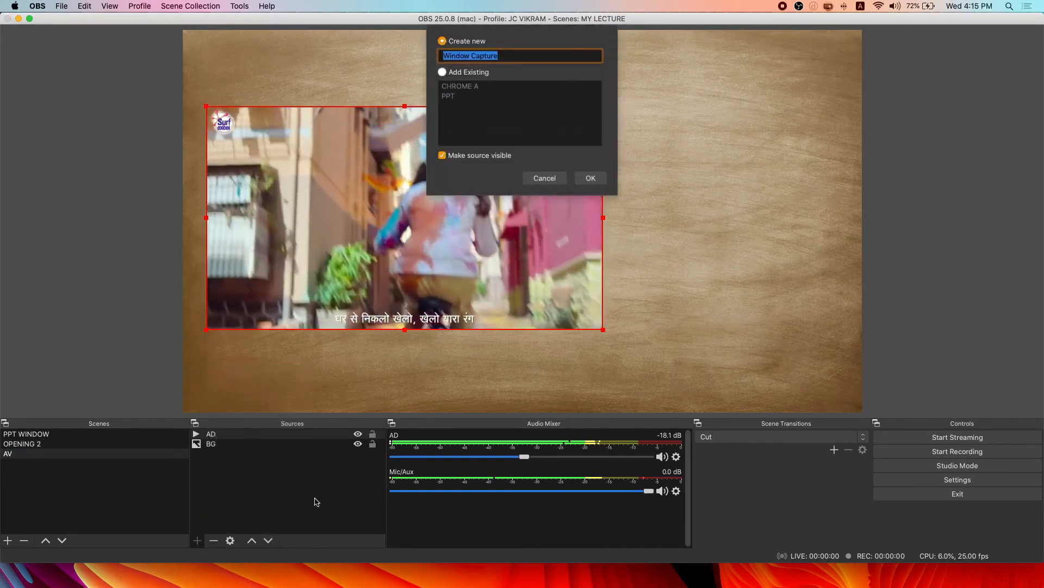
mouse_move(532, 586)
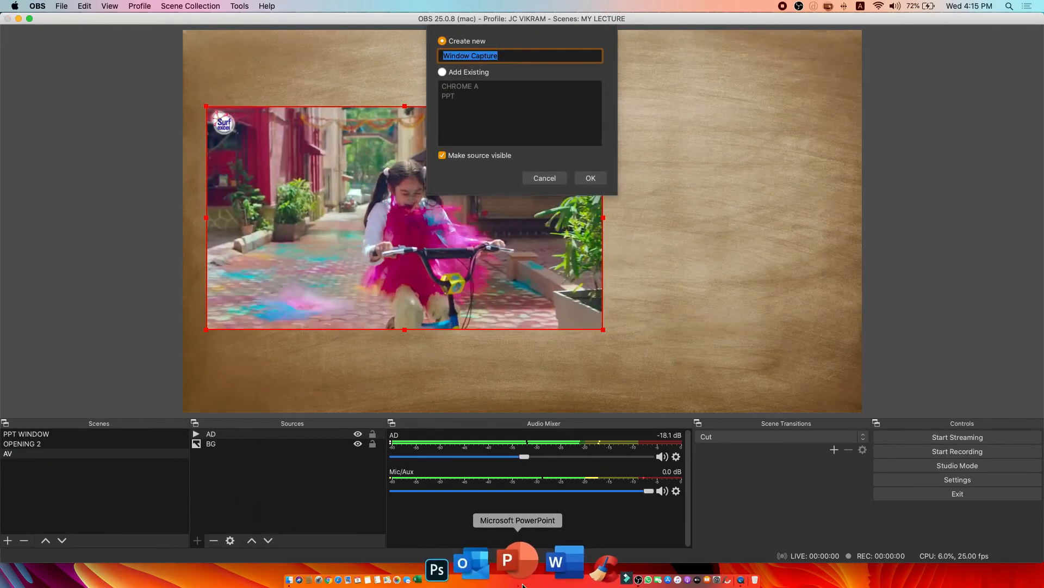
left_click(544, 179)
mouse_move(583, 586)
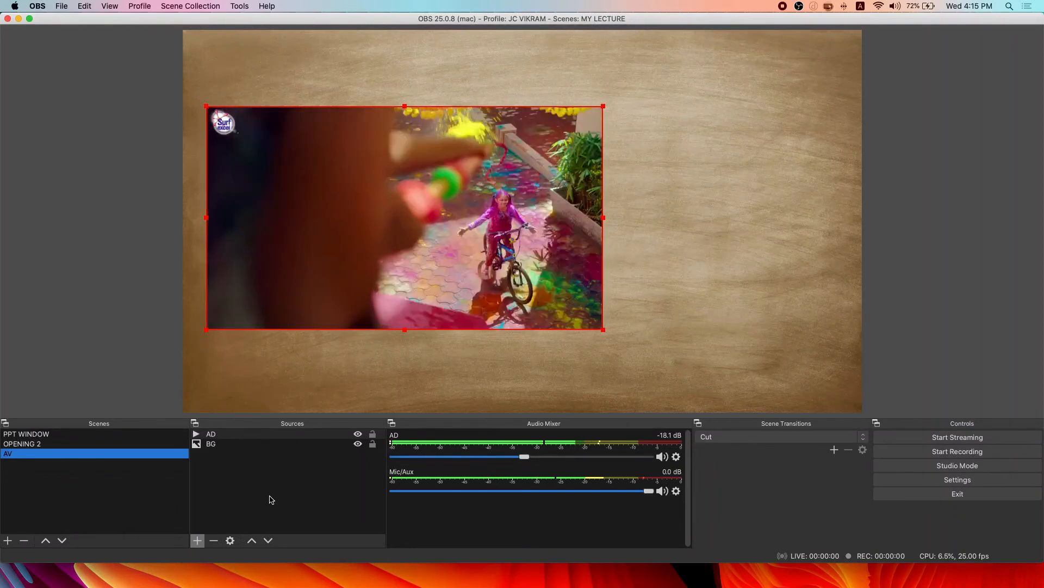
left_click(196, 540)
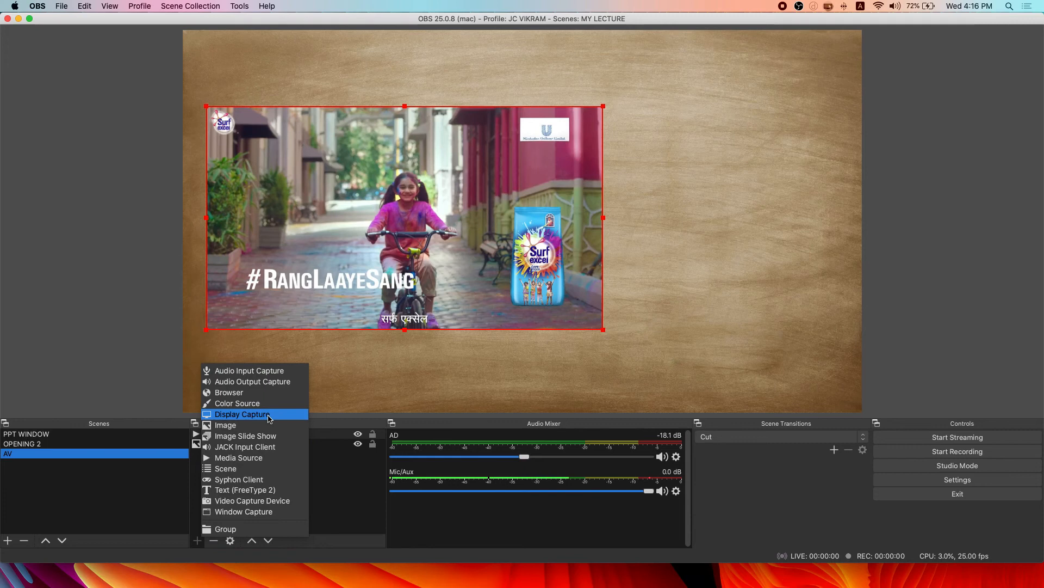
left_click(323, 521)
Switch to Microsoft Excel, create a maximised blank workbook, and return to OBS
mouse_move(435, 586)
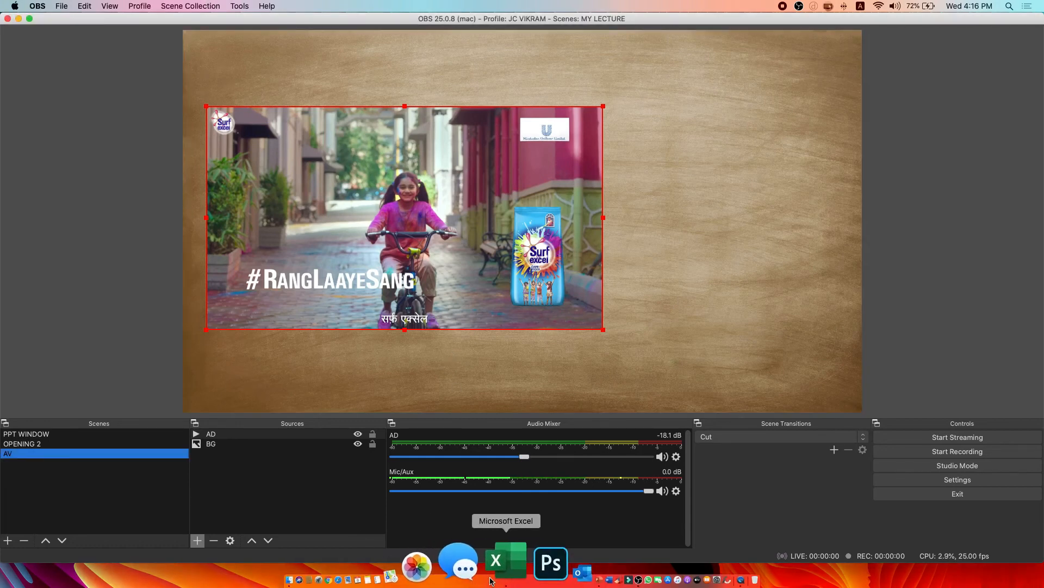
left_click(506, 563)
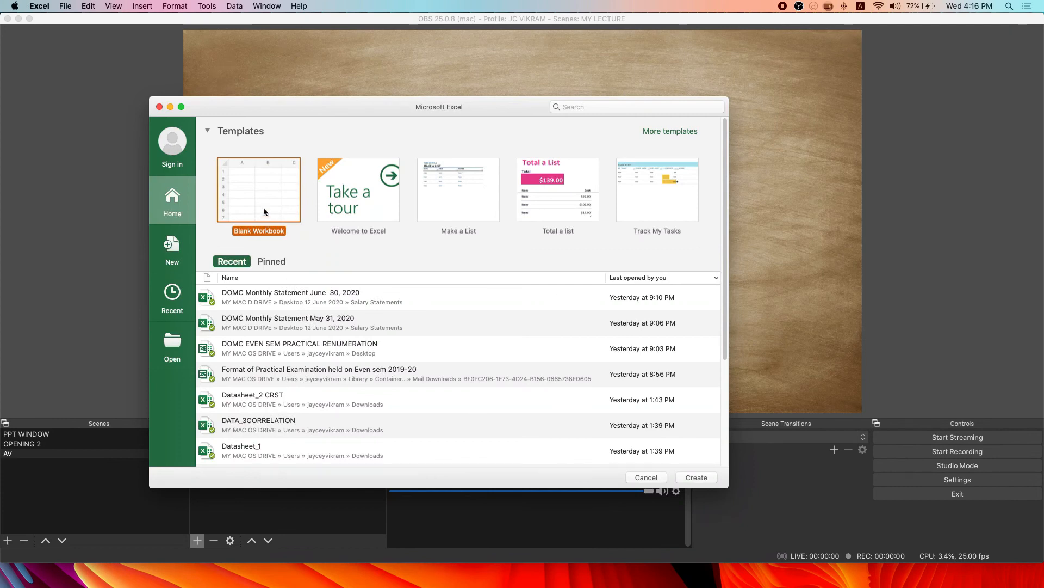
left_click(688, 477)
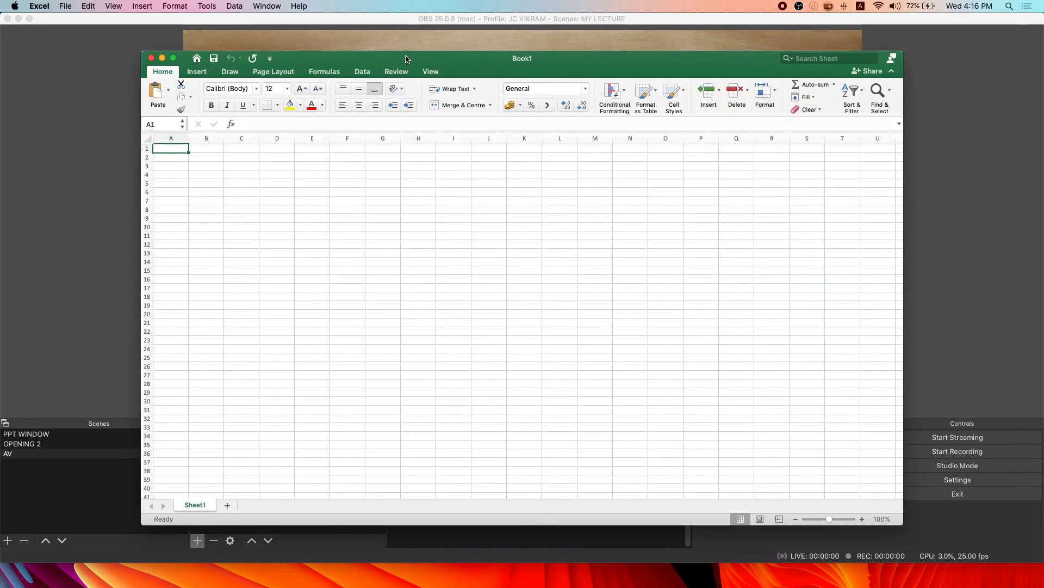
double_click(405, 59)
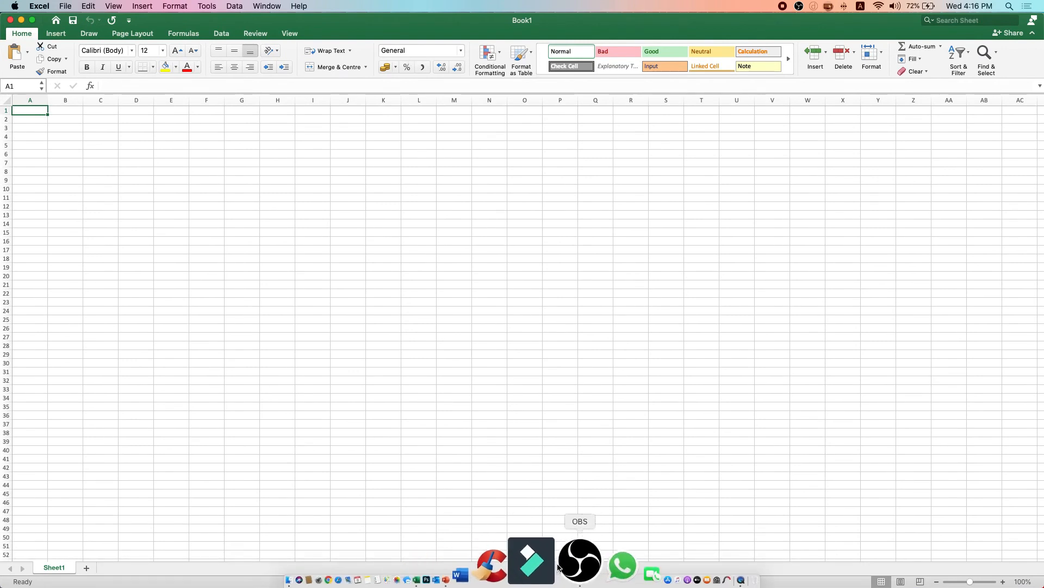
left_click(579, 565)
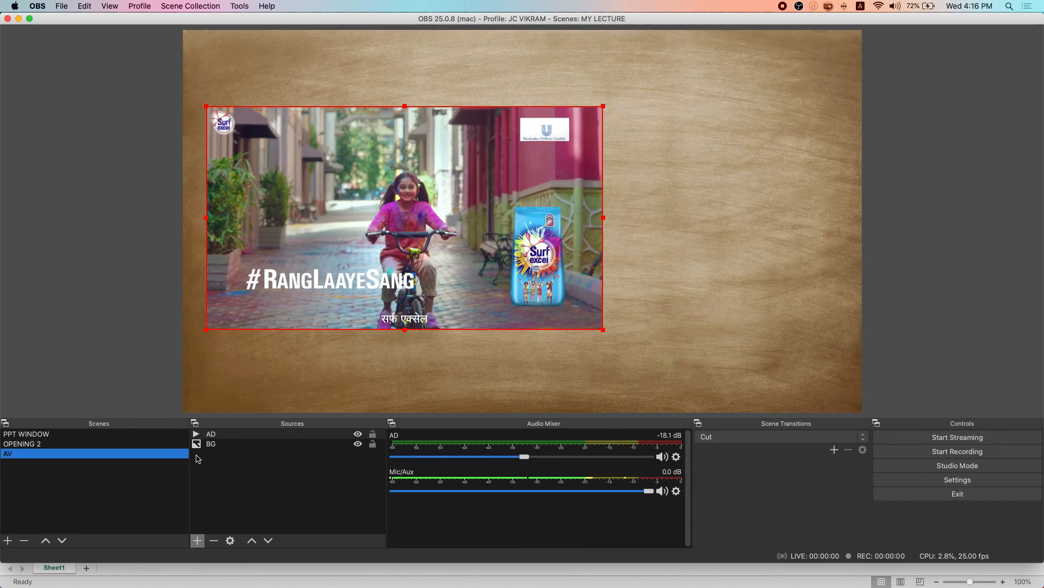
Create a new Display Capture source named EXCEL in the AV scene, capturing display 0
left_click(197, 540)
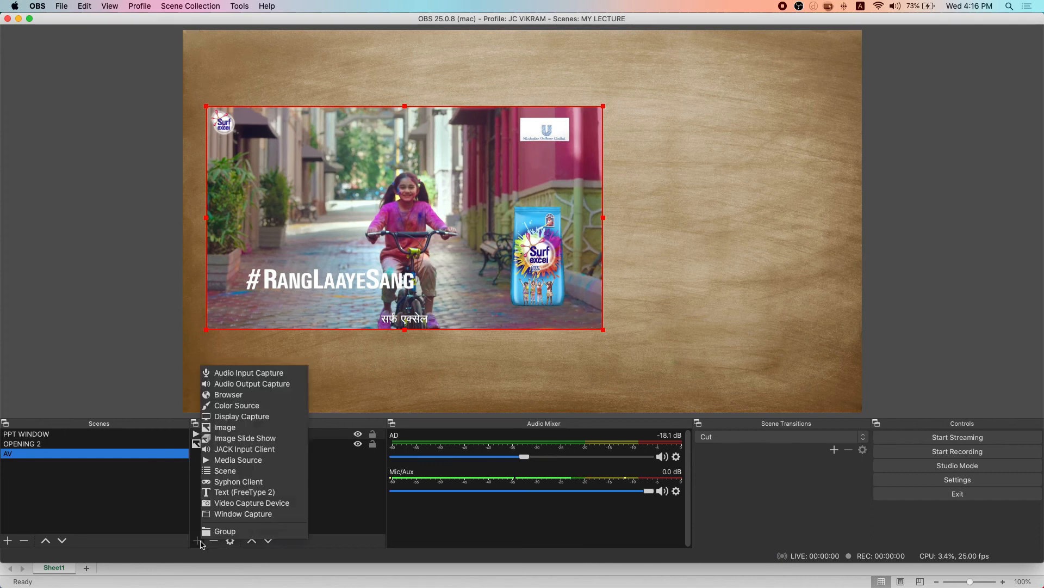
left_click(249, 416)
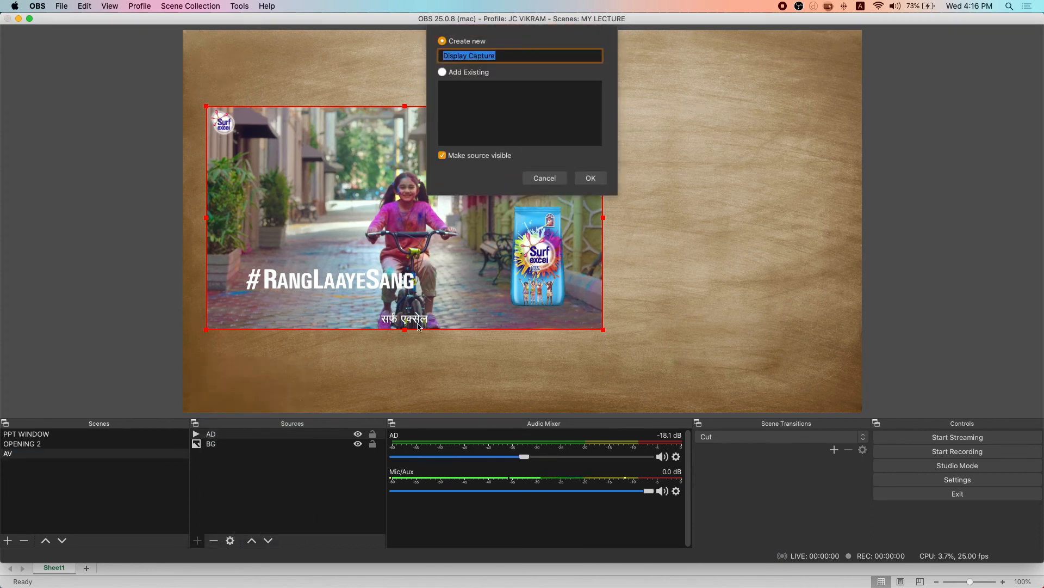
type("ECEL")
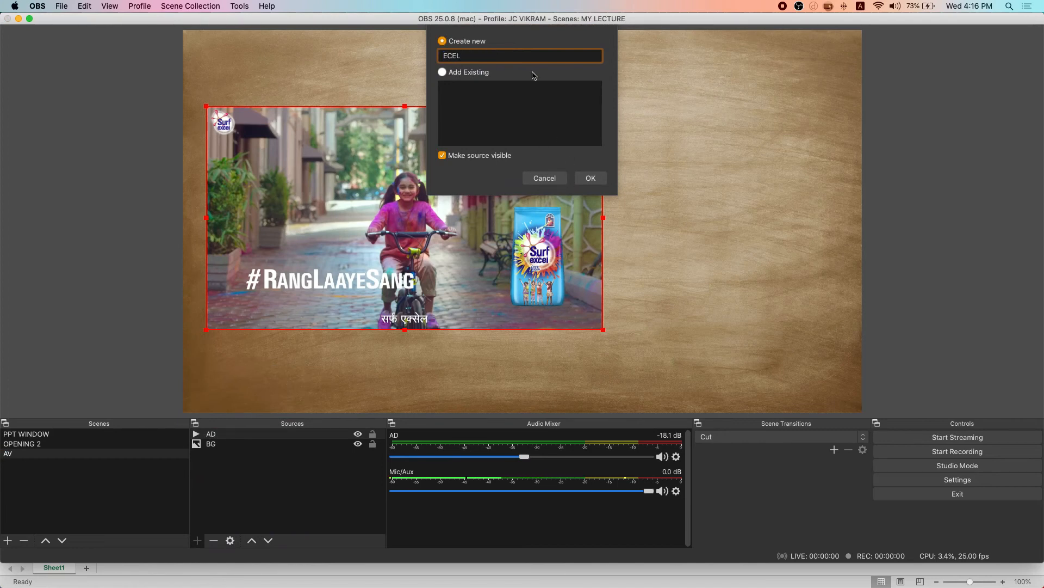
key("BackSpace")
key("BackSpace")
key("BackSpace")
type("CXCEL")
left_click(590, 178)
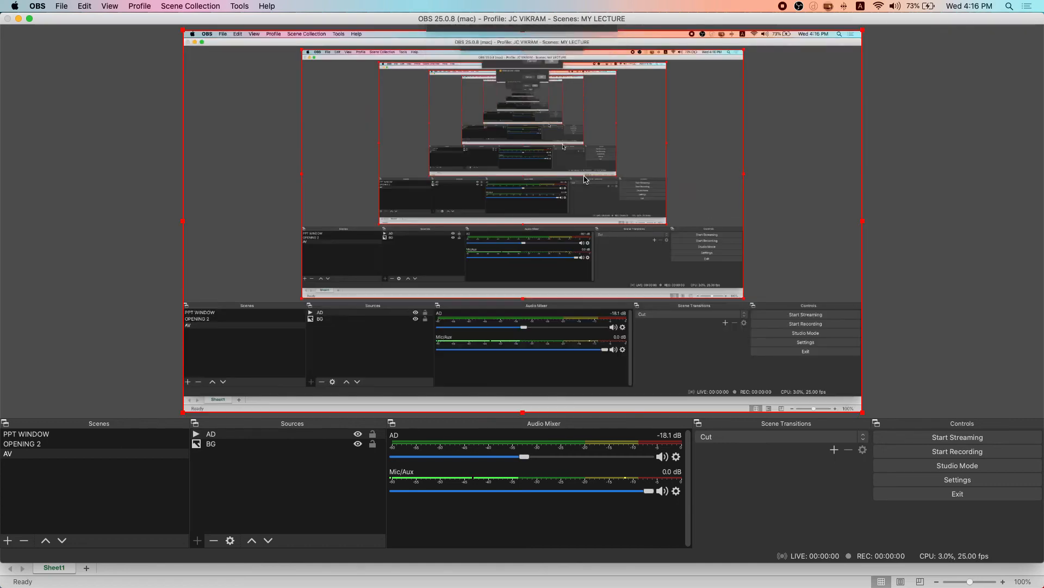
left_click(344, 412)
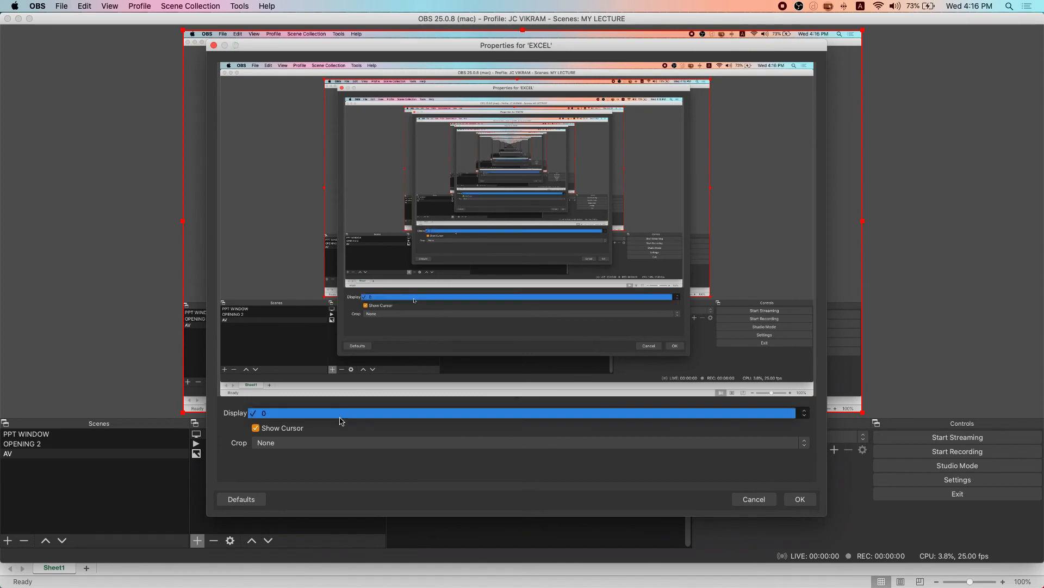
left_click(341, 417)
Switch to Excel and move the Book1 window around the screen to test the display capture
mouse_move(507, 580)
left_click(479, 567)
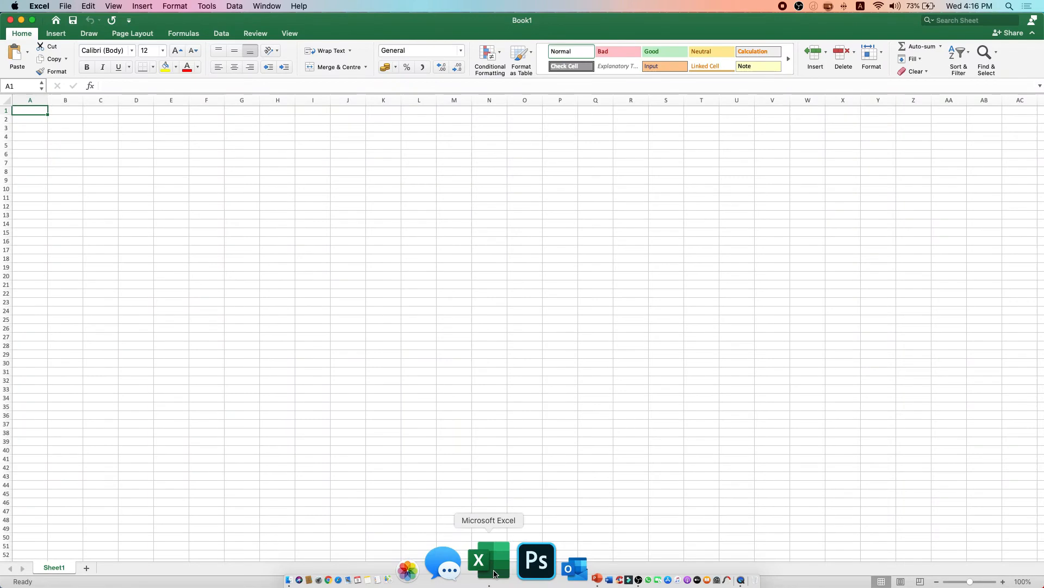
left_click_drag(214, 21, 447, 225)
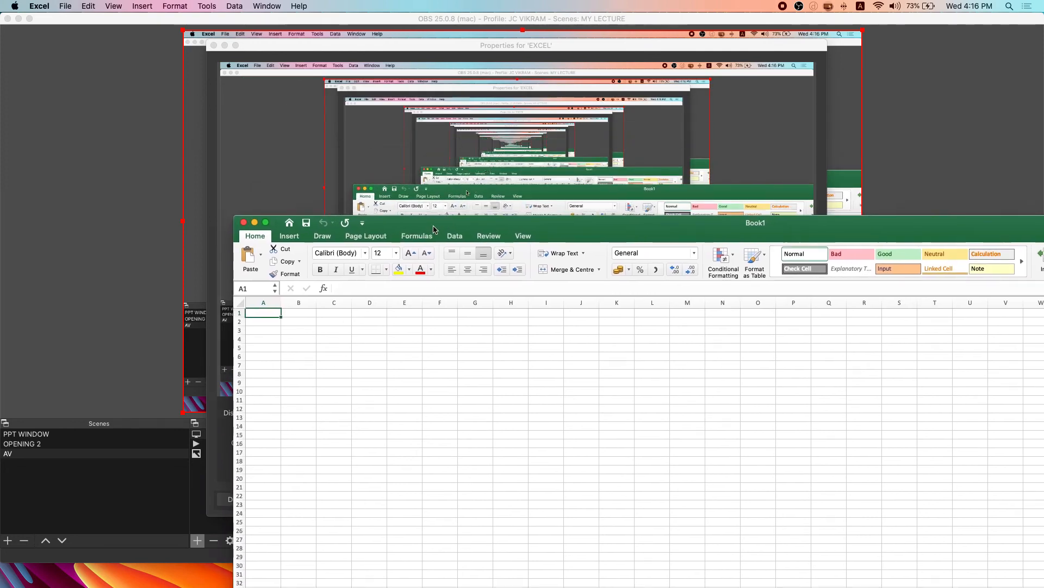
left_click_drag(463, 225, 336, 62)
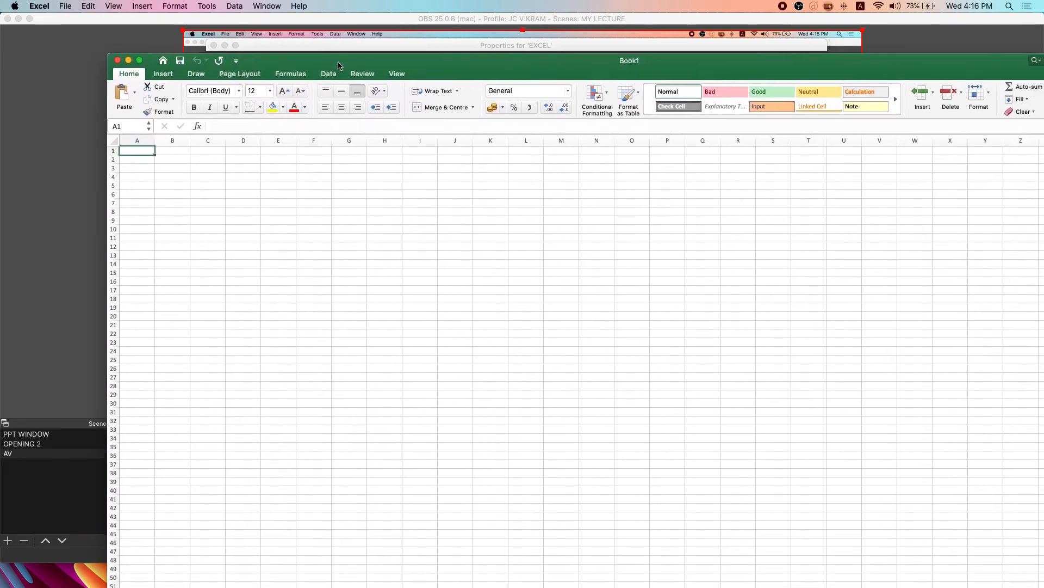
left_click(354, 67)
double_click(459, 61)
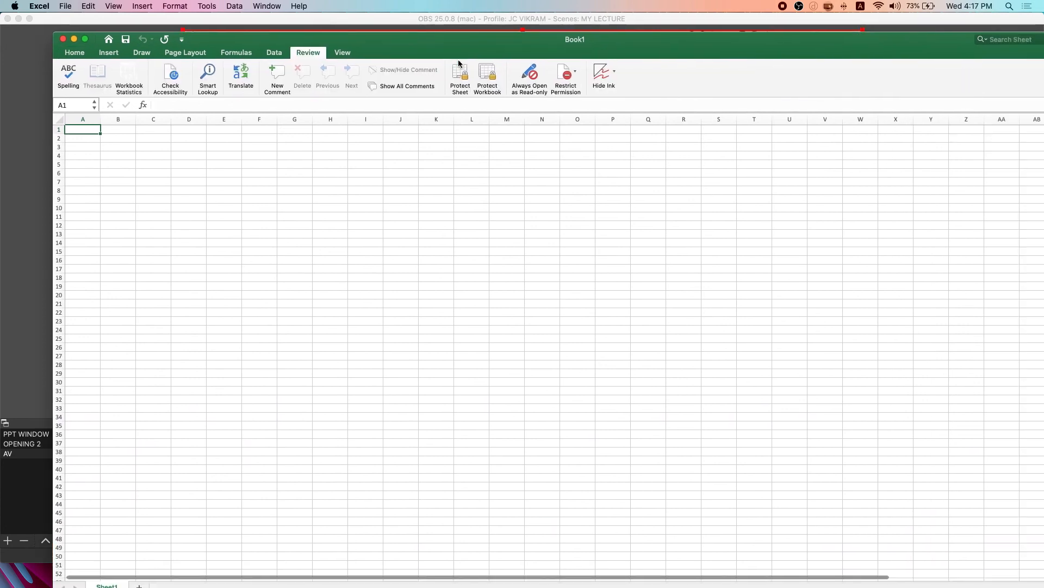
Minimise the Book1 workbook in Excel, check the available displays for the EXCEL source, and cancel its properties
left_click(278, 198)
left_click(349, 224)
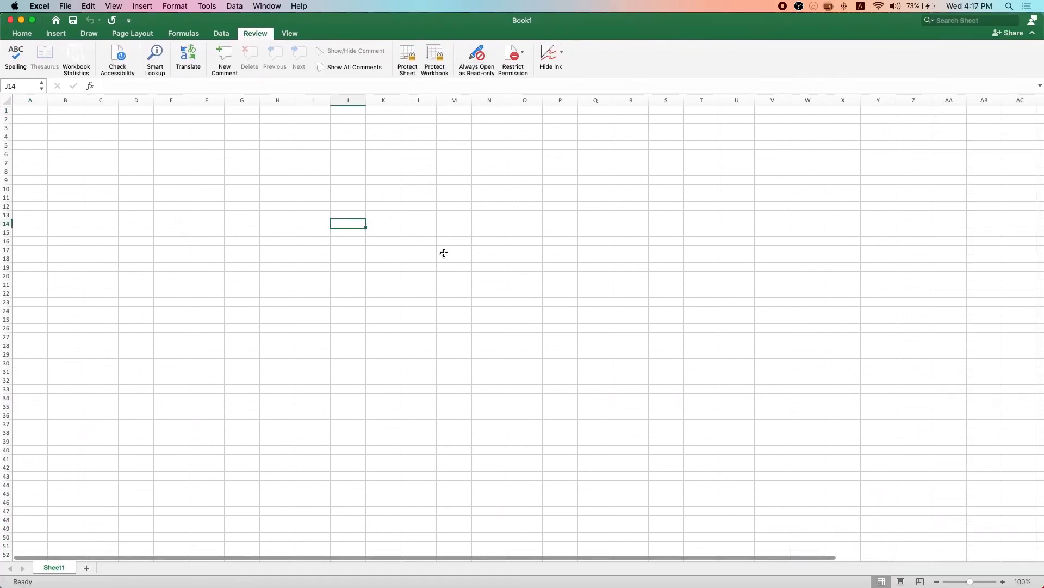
left_click(21, 20)
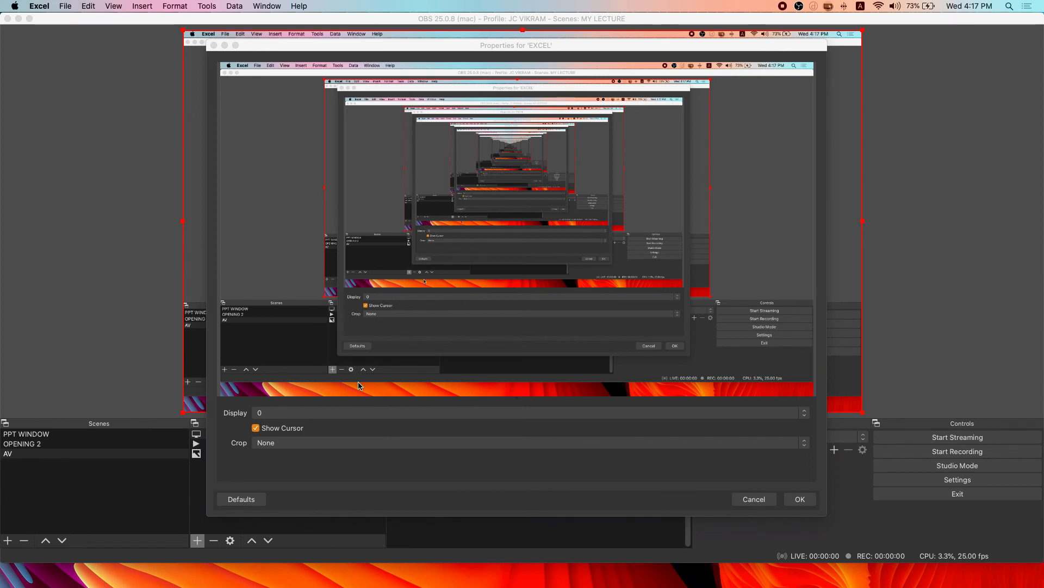
left_click(344, 413)
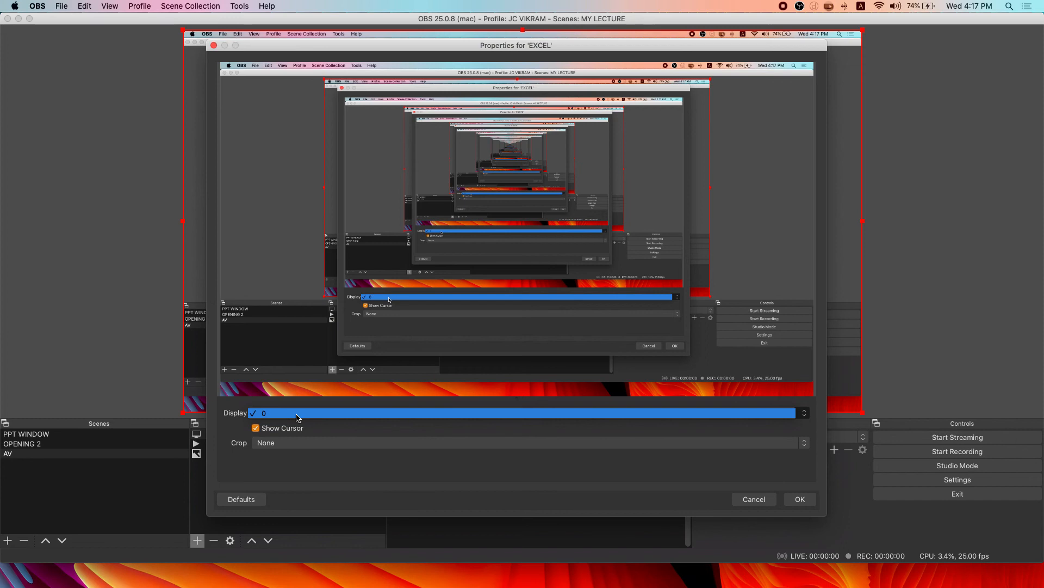
left_click(753, 501)
left_click(752, 499)
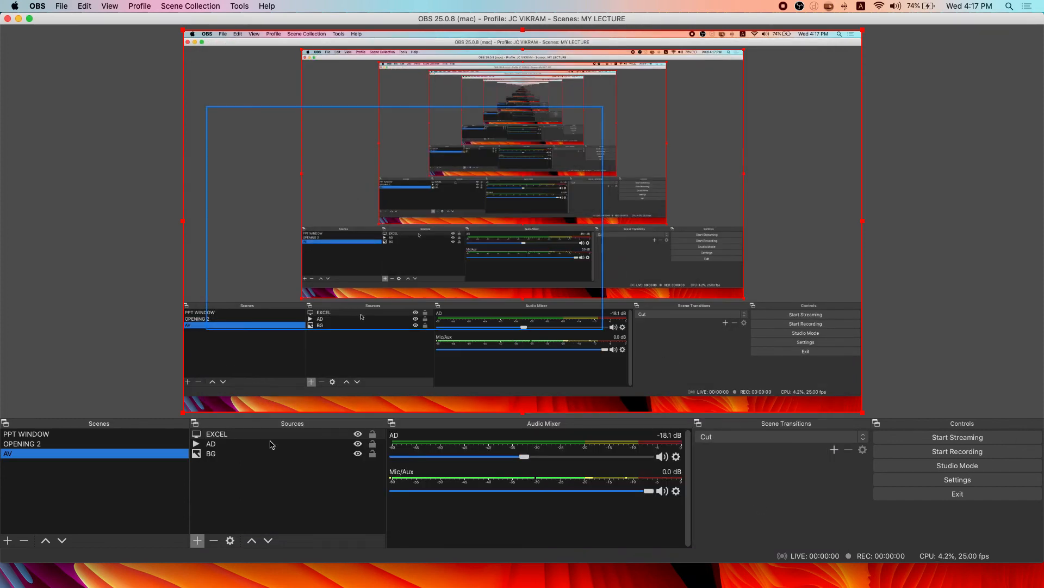
Remove the EXCEL display capture source from the AV scene
left_click(298, 473)
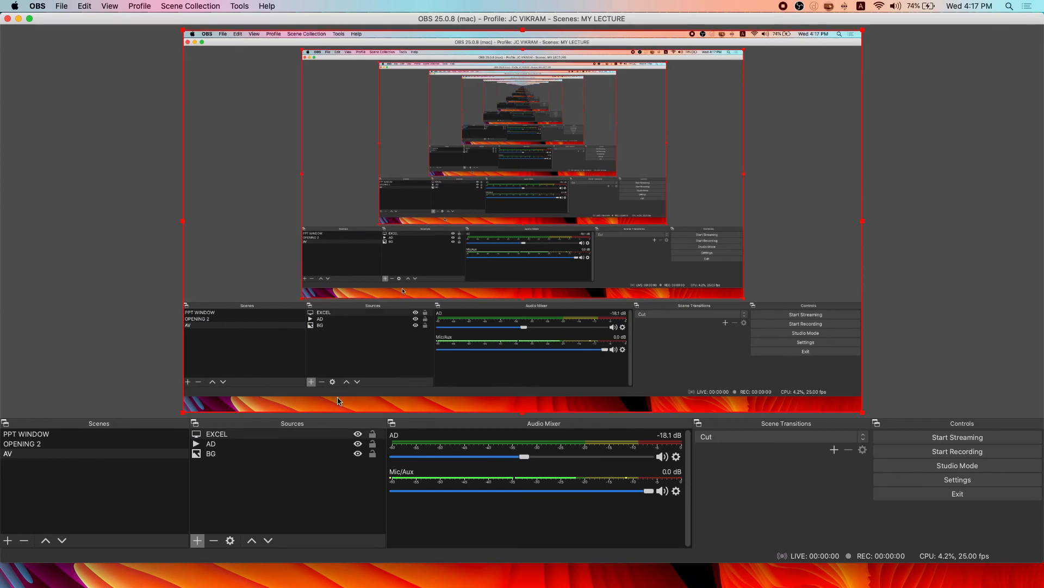
right_click(289, 434)
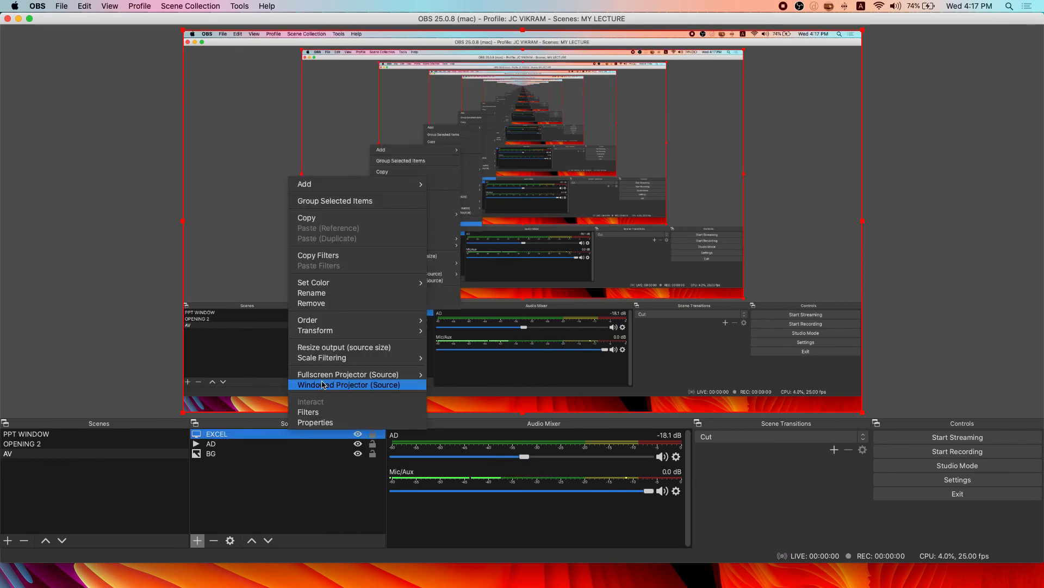
left_click(326, 303)
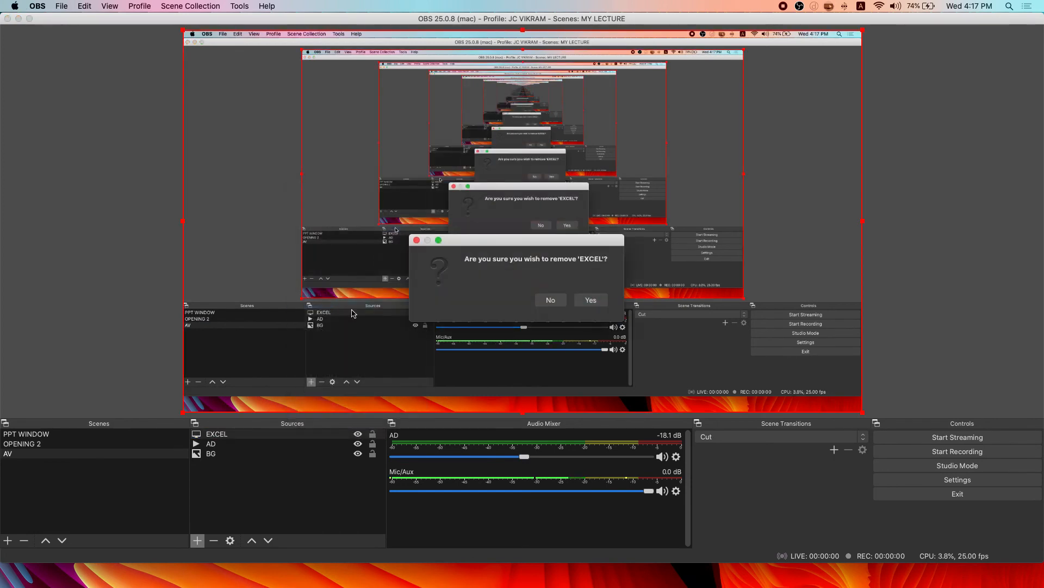
left_click(594, 300)
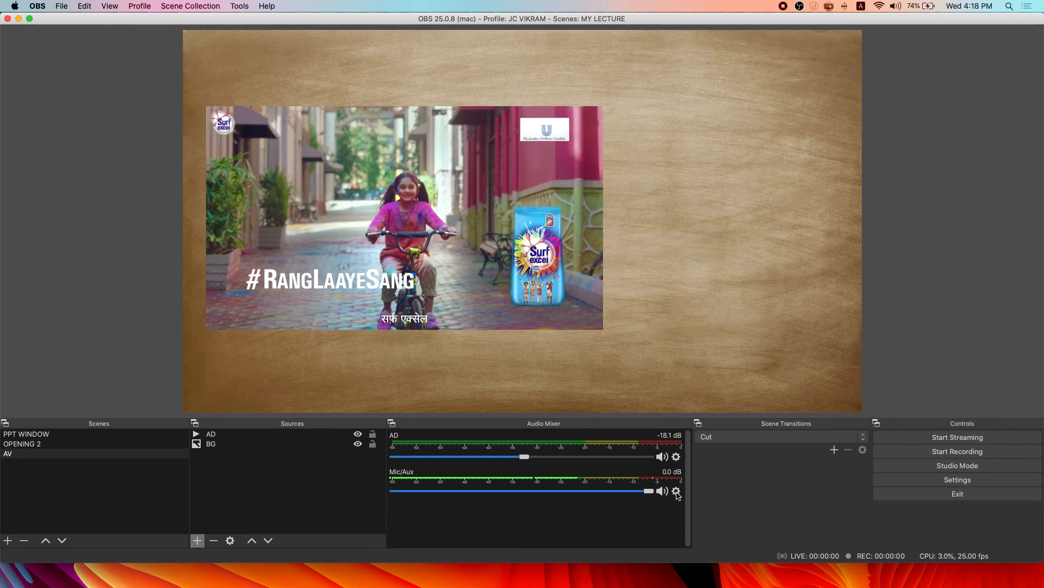
Open the audio filters of Mic/Aux and add a Noise Suppression filter with its default name
left_click(676, 492)
left_click(644, 507)
left_click(676, 491)
left_click(695, 462)
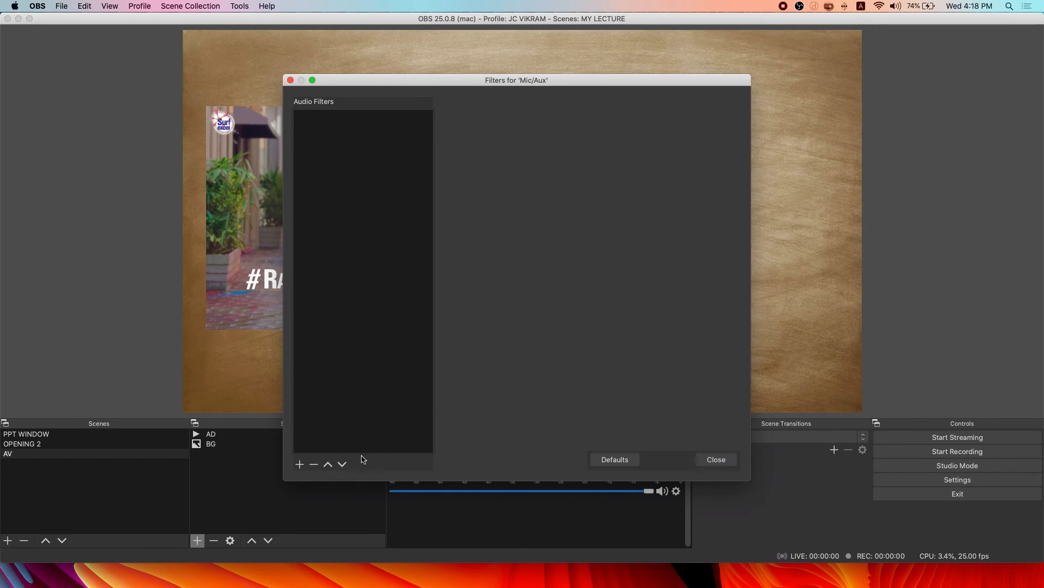
left_click(298, 466)
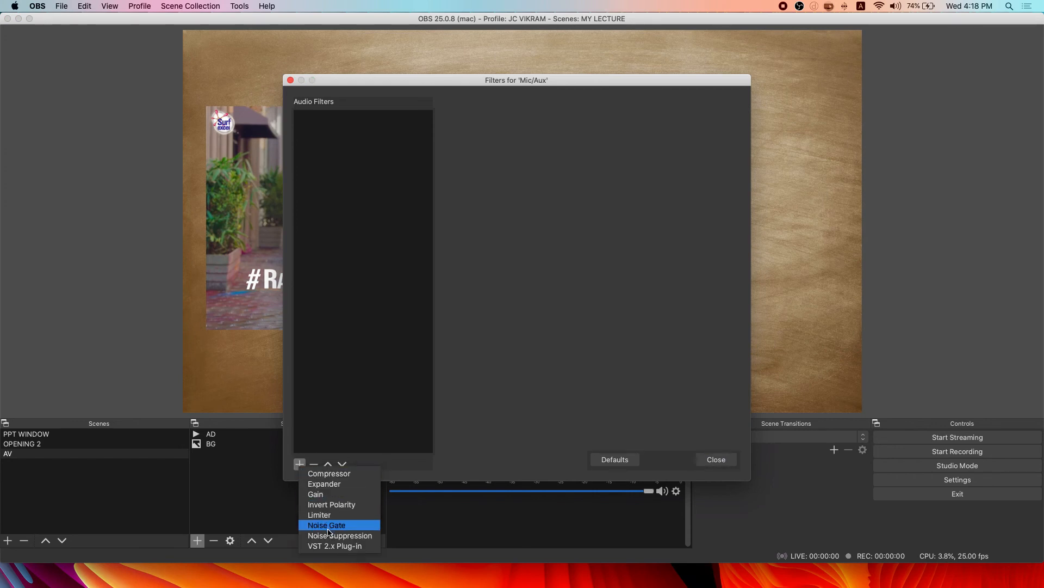
left_click(294, 469)
left_click(299, 464)
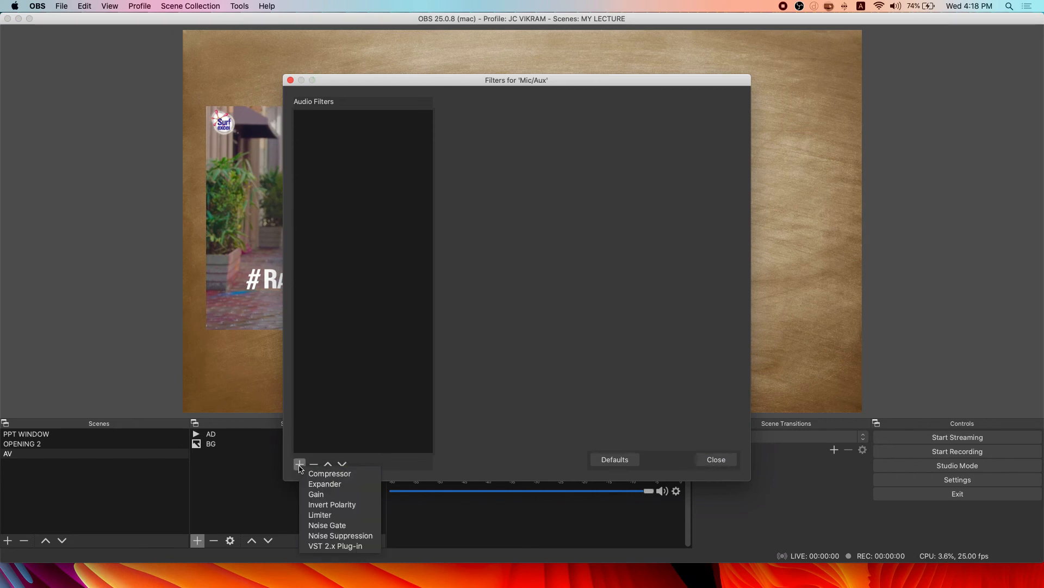
left_click(328, 536)
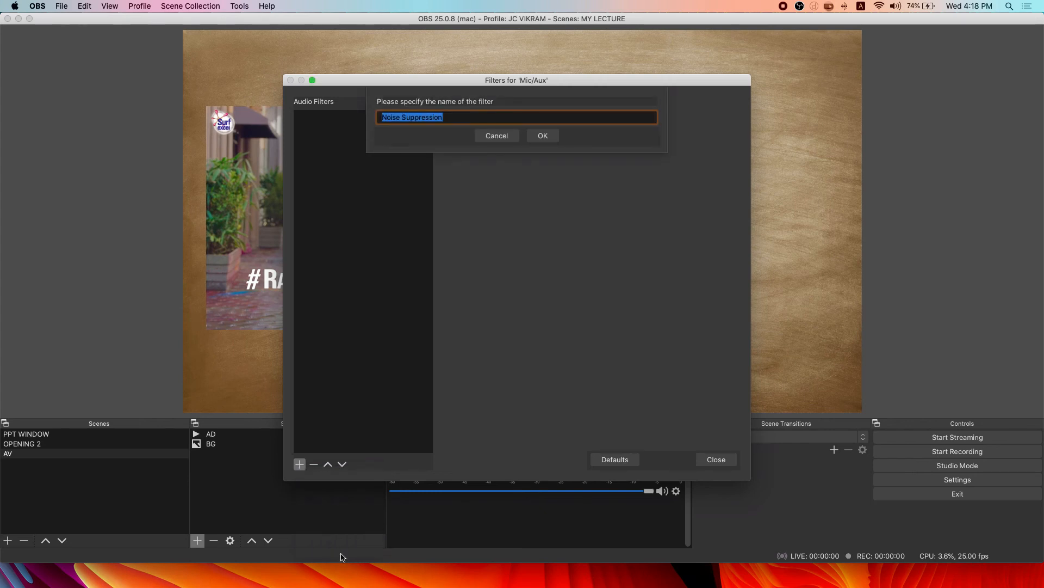
left_click(544, 136)
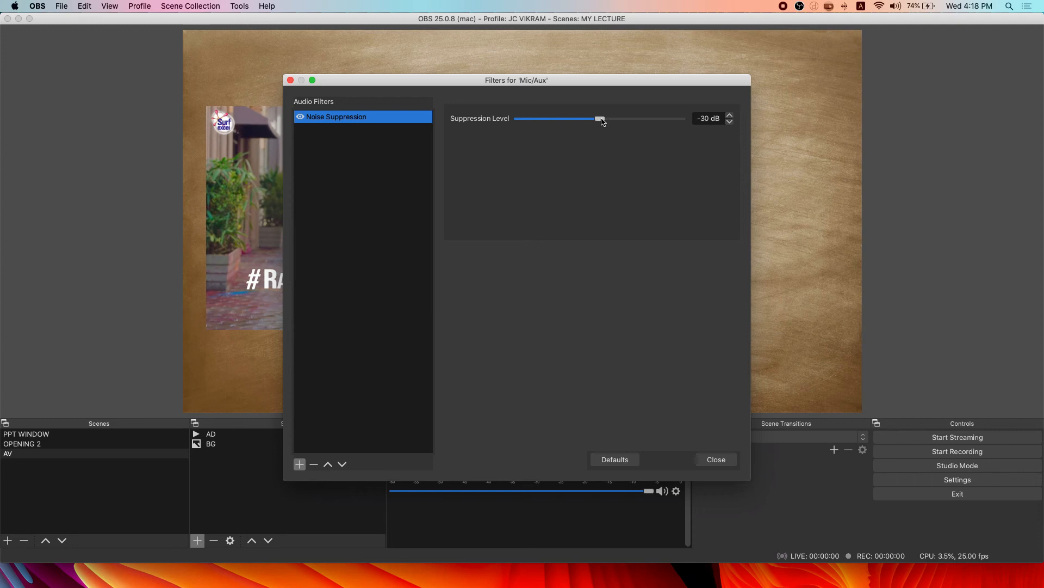
Set the Noise Suppression level to -20 dB, close the filters, and lower the Mic/Aux volume to -4.1 dB
left_click_drag(601, 120, 628, 125)
left_click_drag(545, 84, 605, 95)
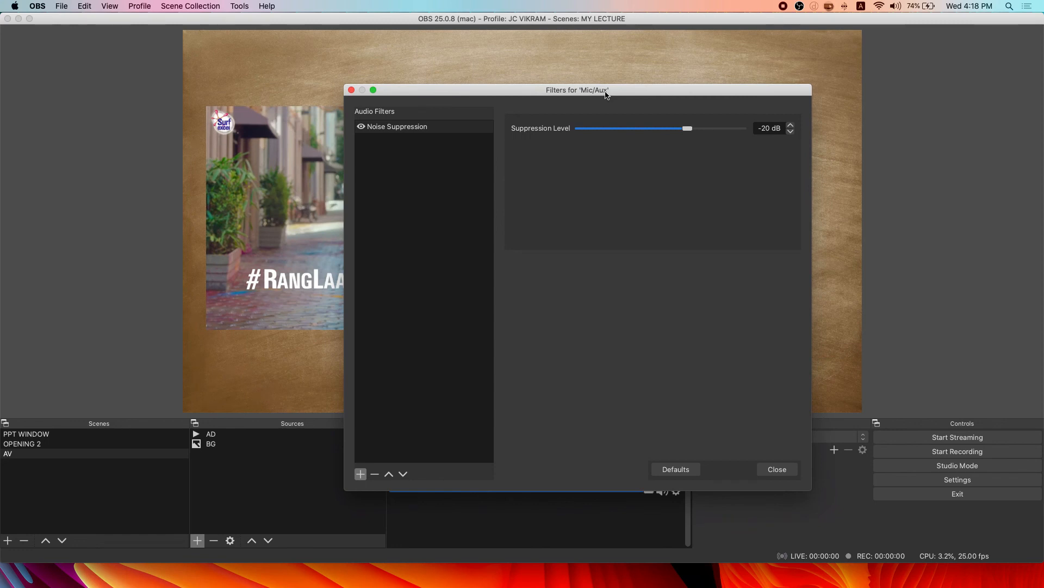
left_click(775, 470)
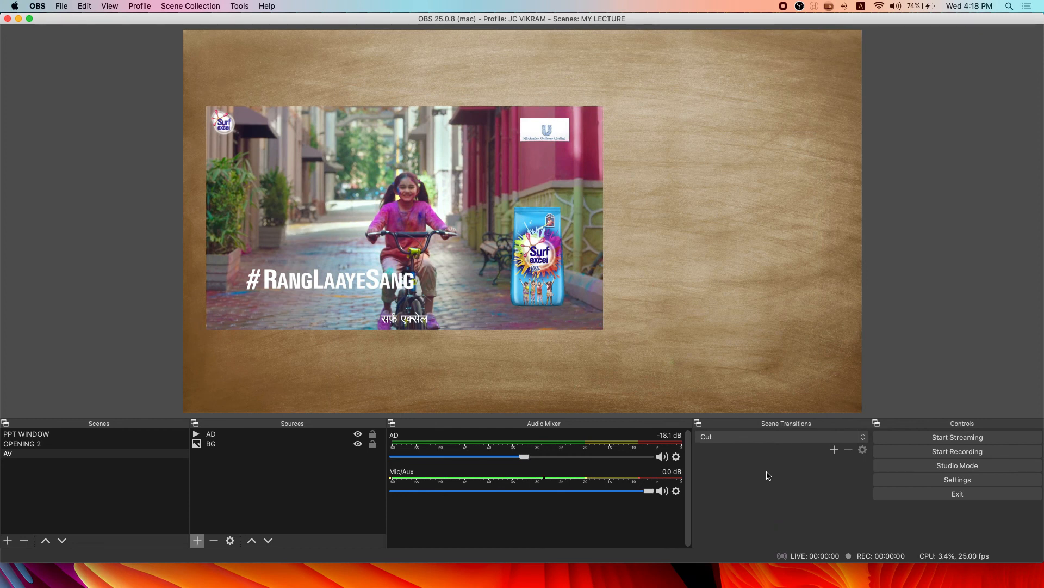
left_click_drag(648, 492, 611, 492)
mouse_move(611, 491)
left_mouse_down()
mouse_move(638, 497)
mouse_move(602, 493)
left_mouse_up()
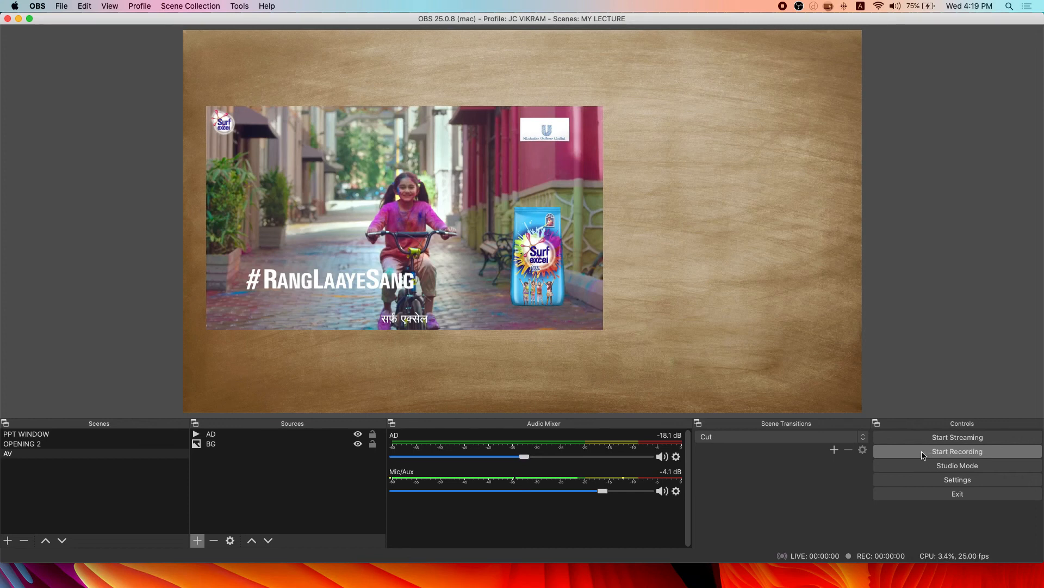
Start recording, pause the recording, and resume it
left_click(930, 455)
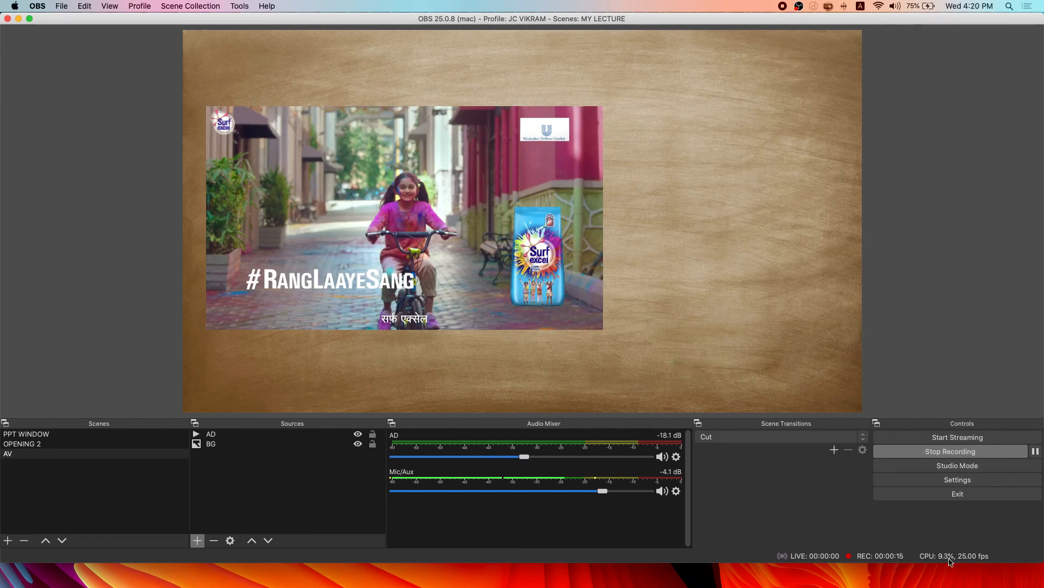
left_click(1036, 452)
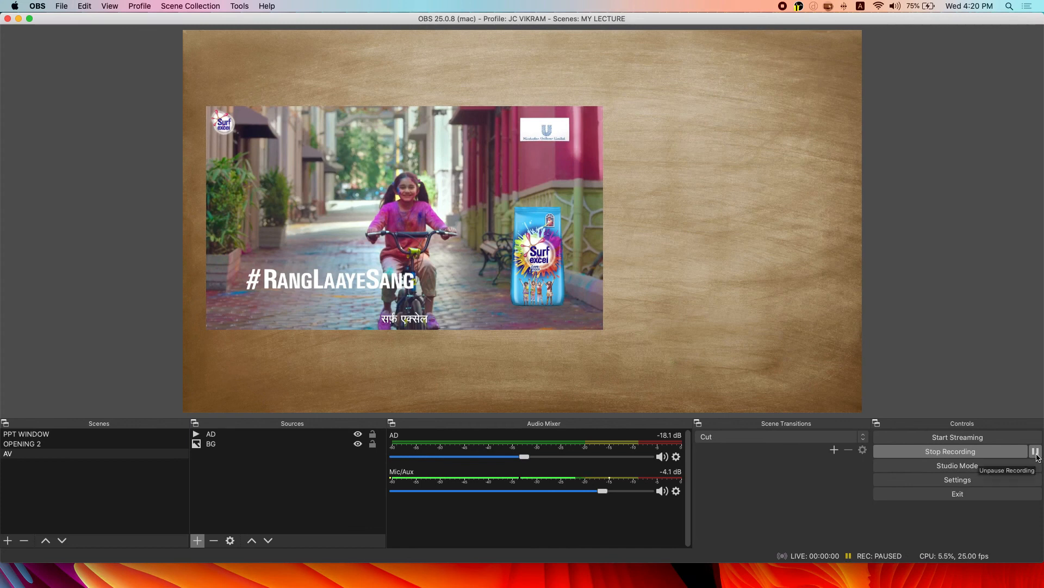
left_click(1035, 453)
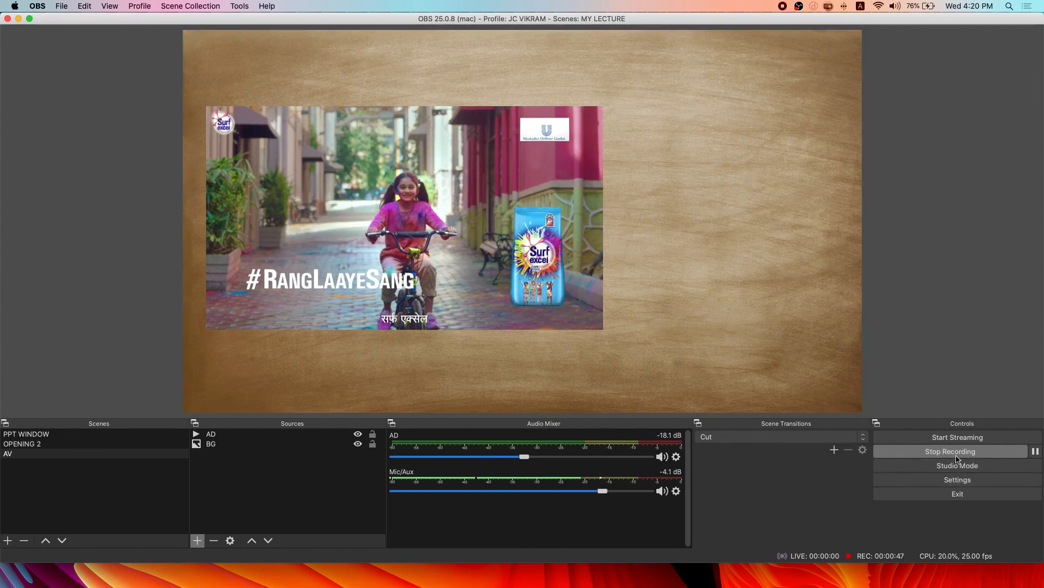
Switch through OPENING 2 to PPT WINDOW, and enlarge the camera to fill the space right of the slide at about mid-height
left_click(55, 445)
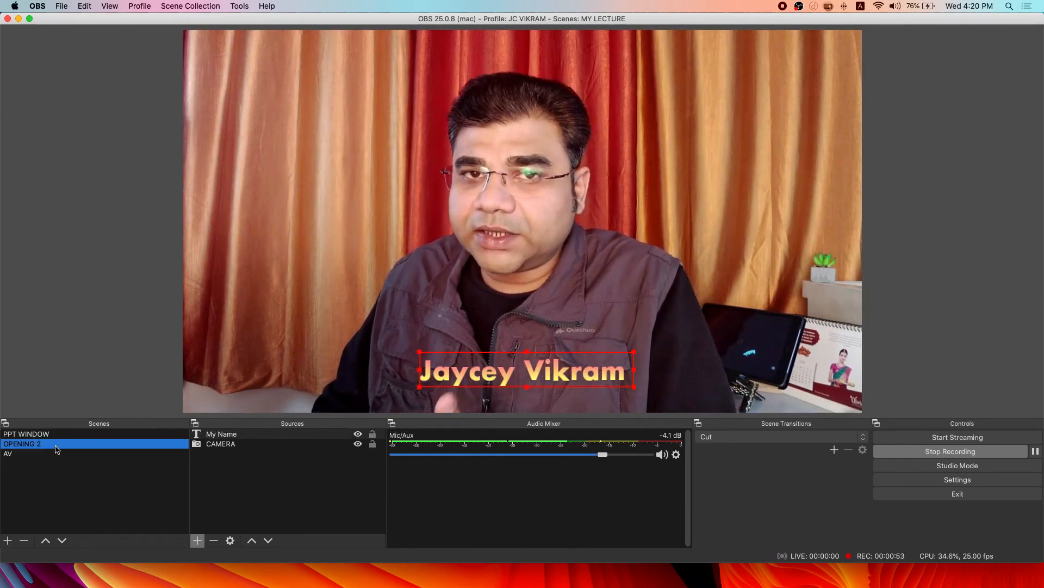
left_click(57, 434)
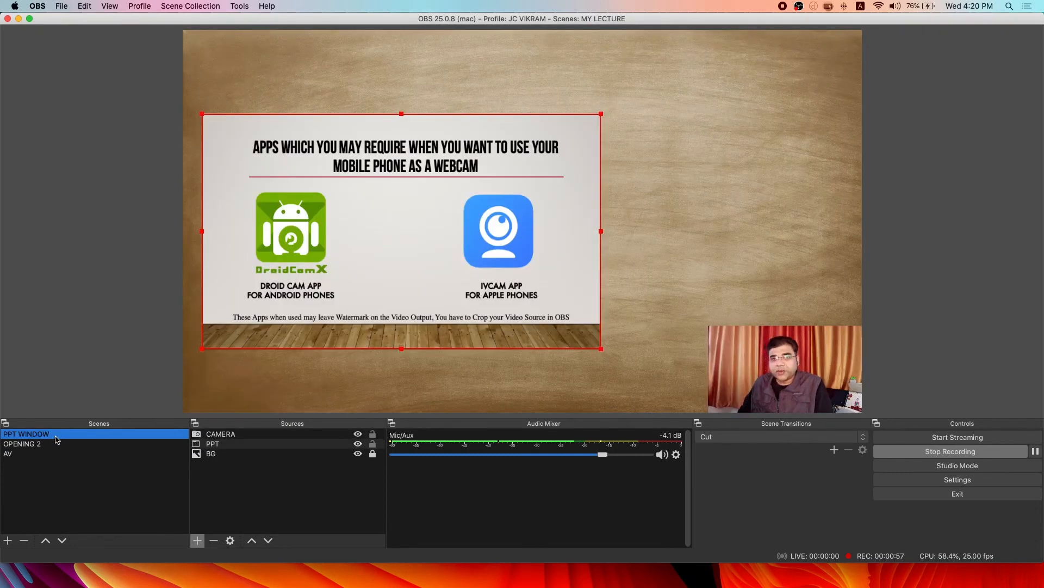
left_click(718, 343)
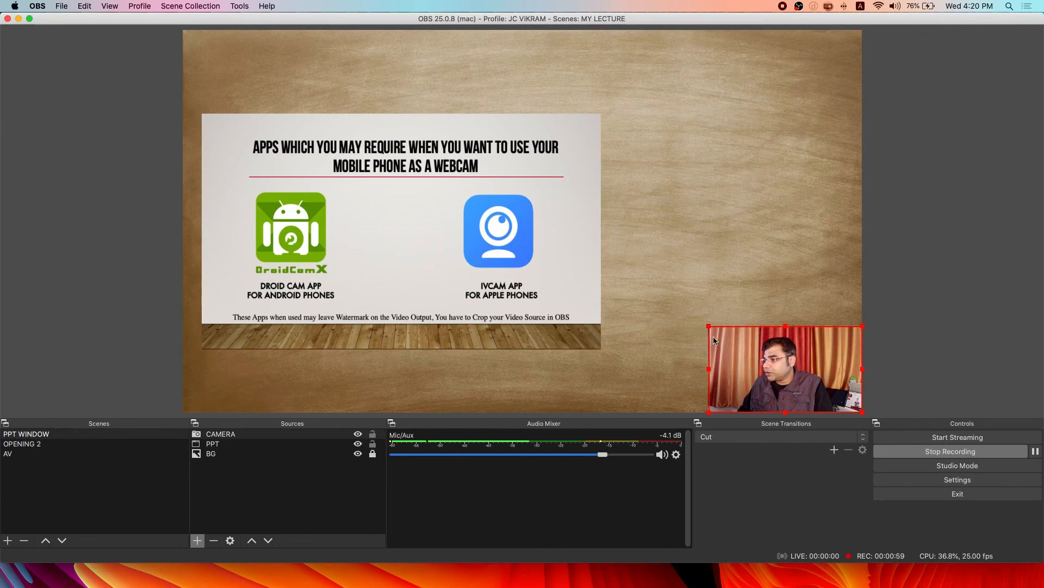
left_click_drag(708, 325, 514, 213)
left_click_drag(651, 320, 642, 225)
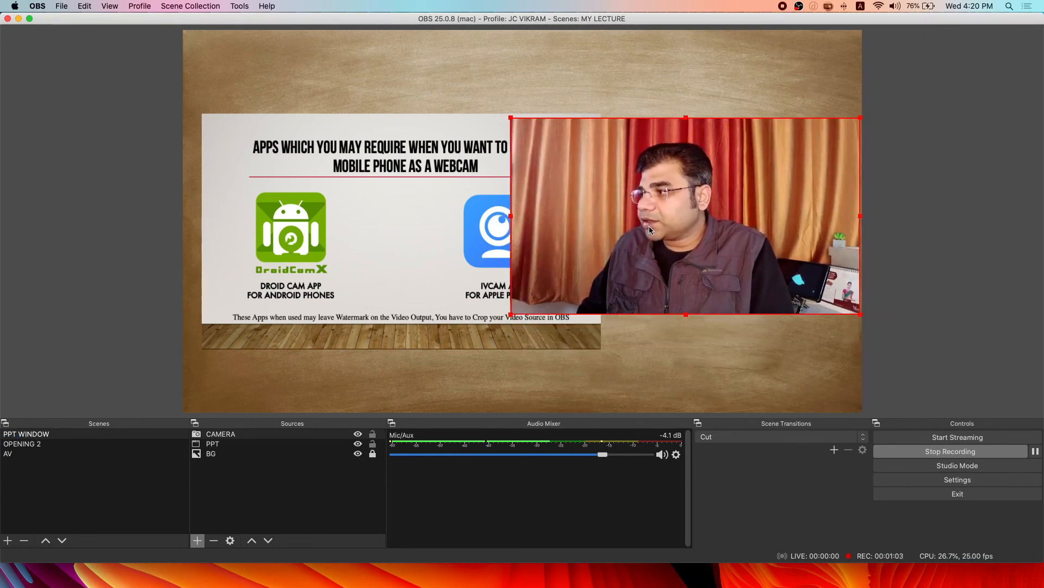
left_click_drag(516, 318, 611, 261)
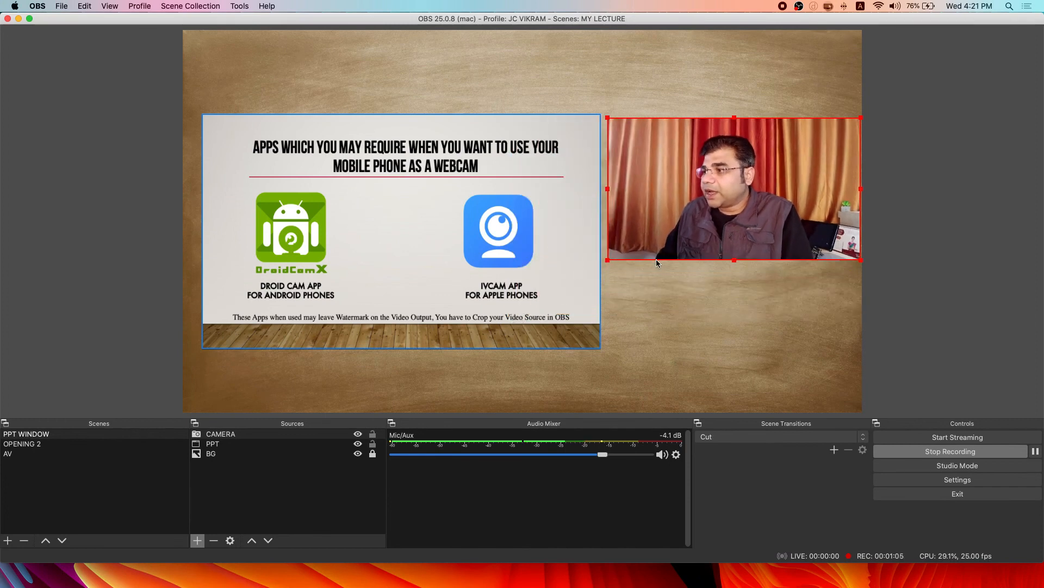
left_click_drag(689, 240, 690, 309)
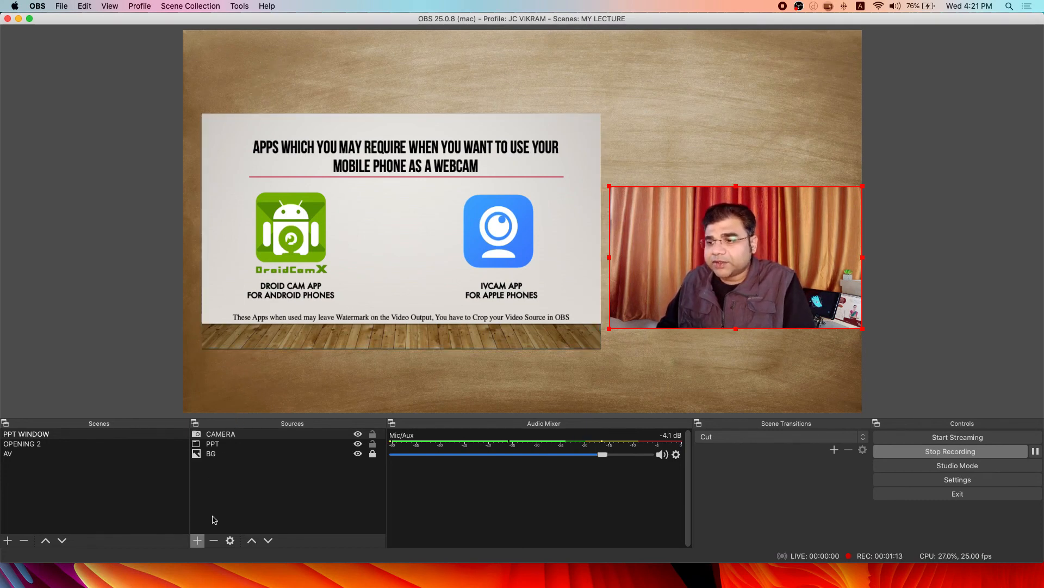
Create a new Image source with the default name in the PPT WINDOW scene
left_click(196, 543)
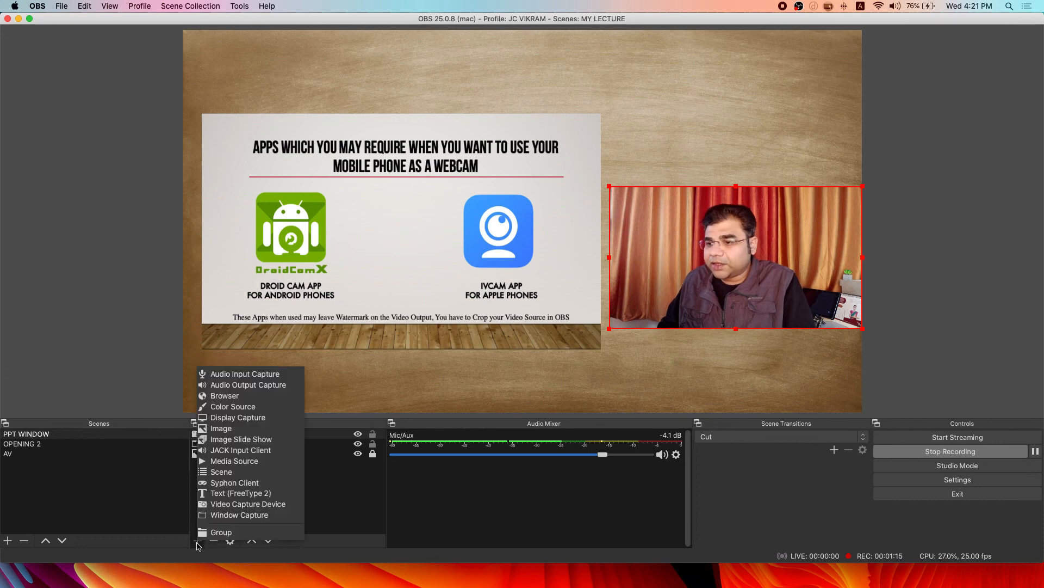
left_click(234, 428)
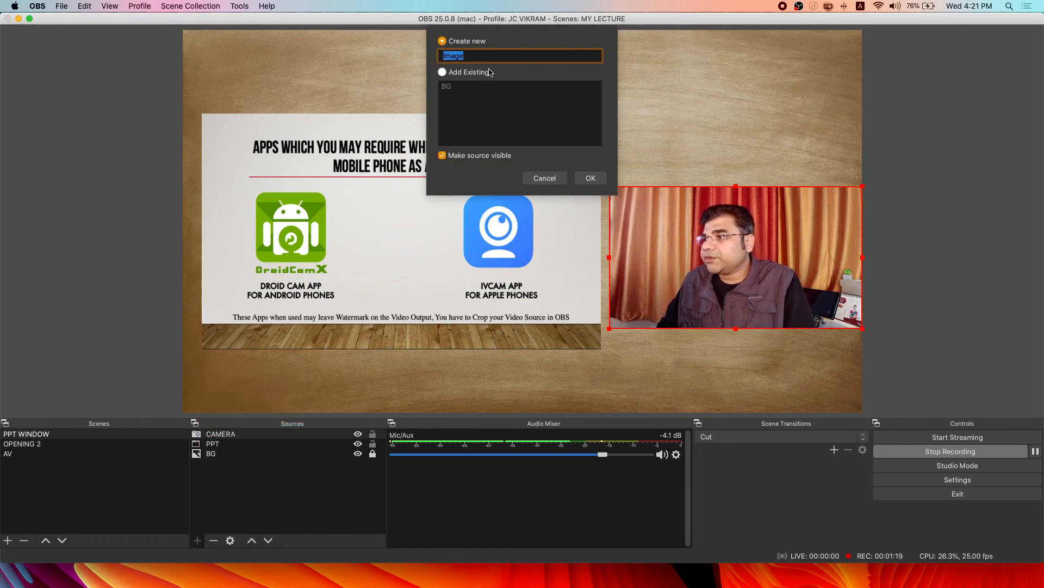
left_click(581, 179)
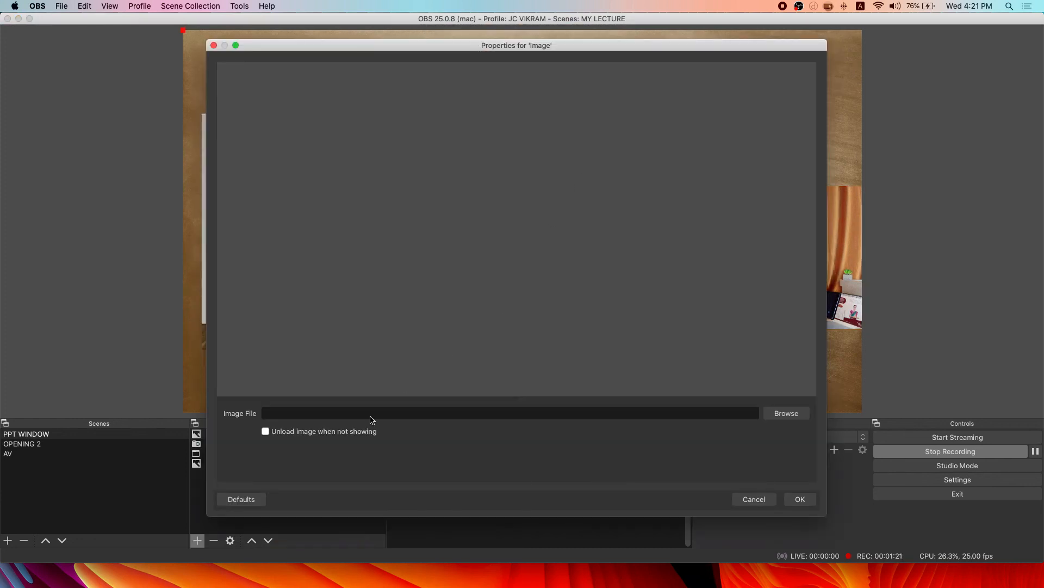
Browse for the image file in the VIDEO LECTURES PREPRATION folder on MY MAC D DRIVE
left_click(771, 417)
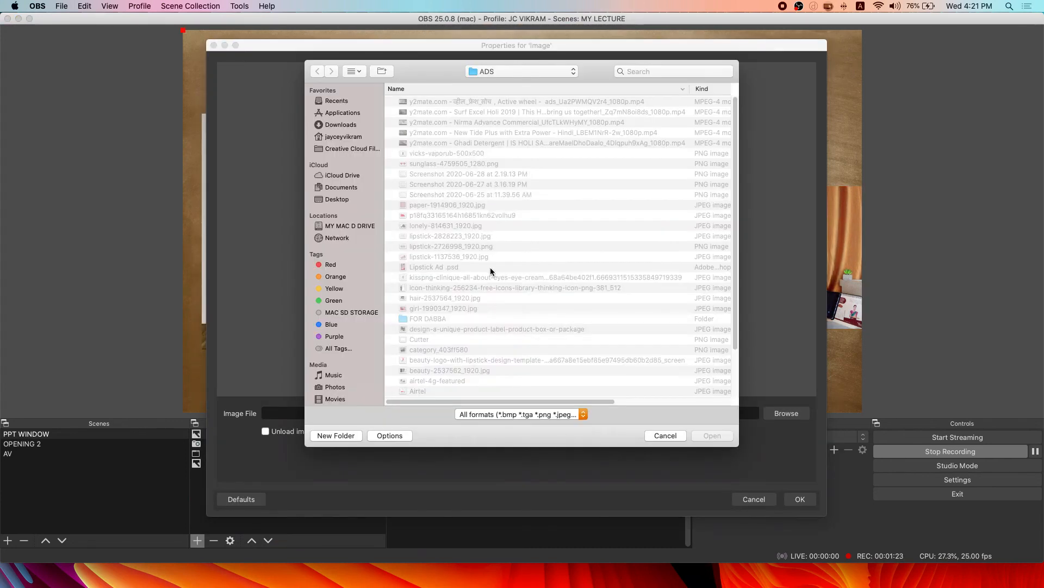
scroll(435, 339, "down", 3)
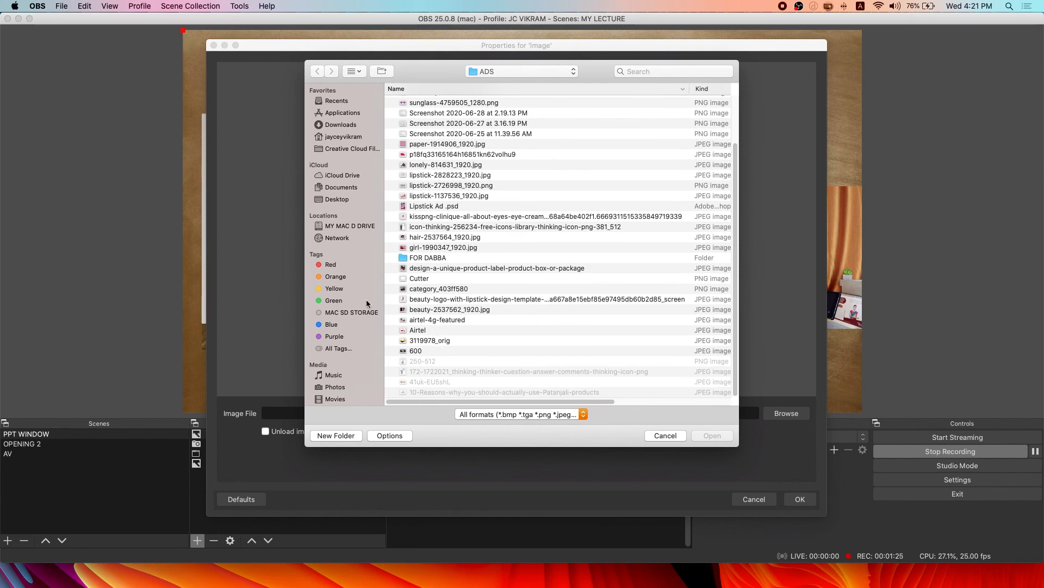
left_click(350, 226)
scroll(461, 282, "down", 1)
scroll(461, 281, "up", 2)
left_click(456, 102)
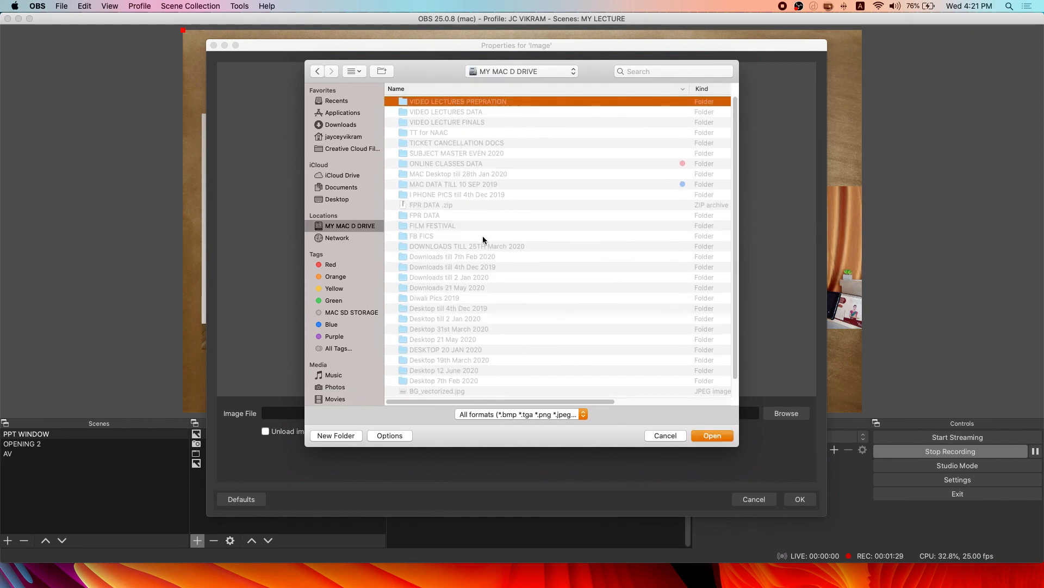
key("Return")
Preview the screenshots in the untitled folder and load Screenshot 2020-06-24 at 2.53.27 PM as the image file
scroll(456, 294, "down", 5)
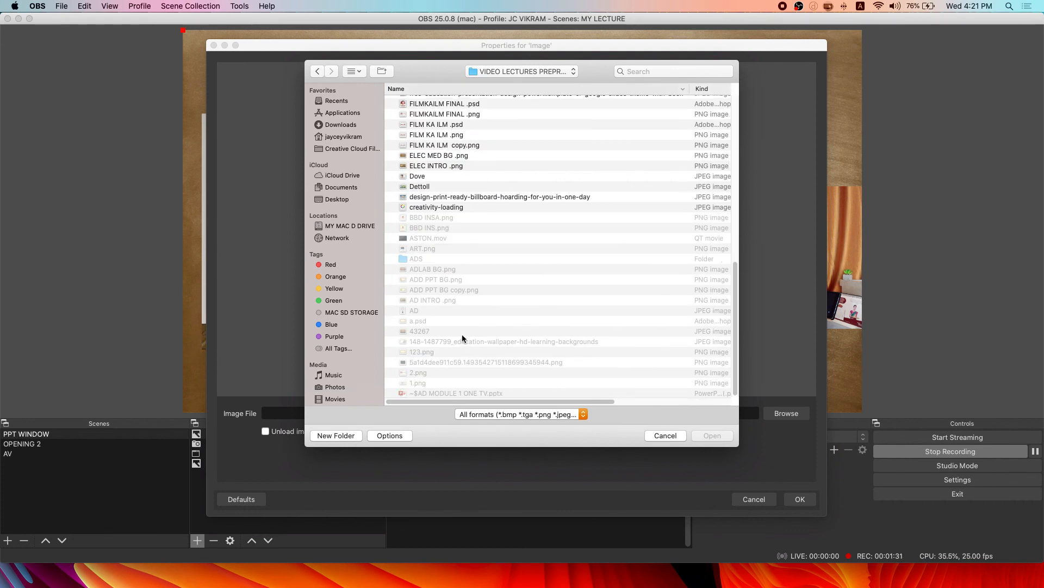
scroll(462, 338, "up", 1)
scroll(461, 340, "up", 1)
scroll(457, 345, "up", 8)
scroll(448, 294, "up", 5)
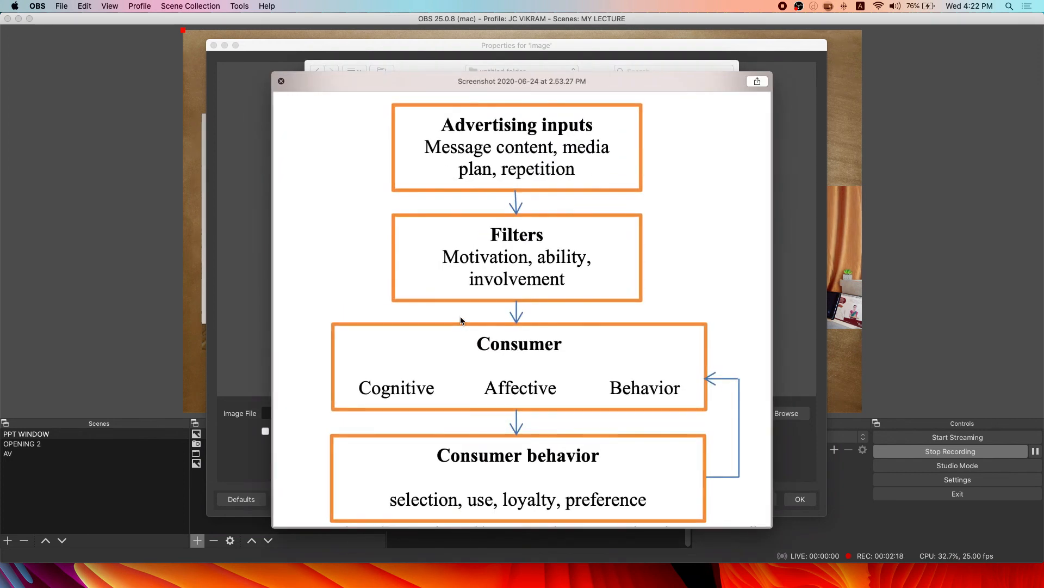
key("space")
left_click(456, 309)
left_click(457, 319)
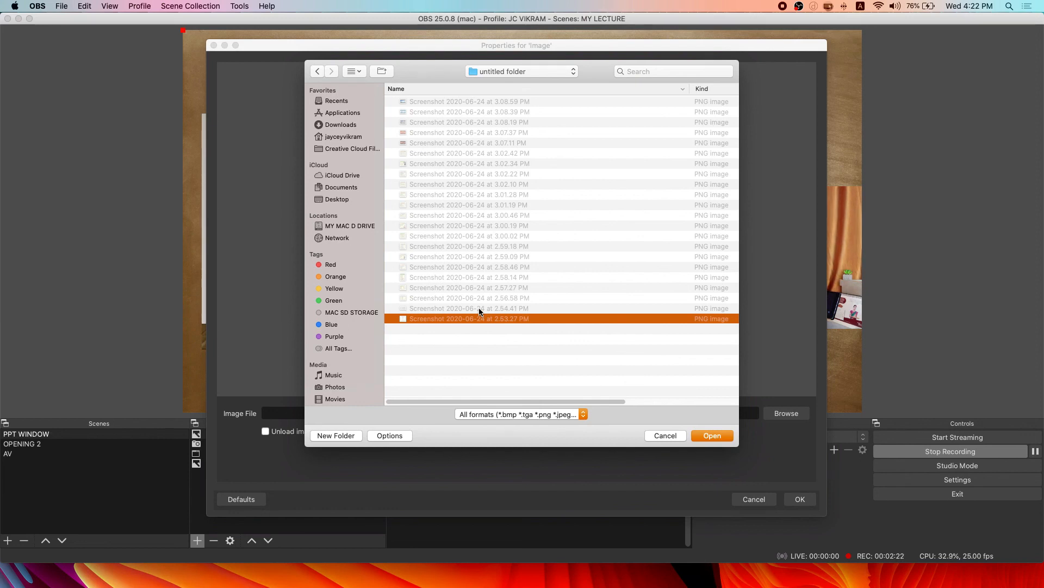
left_click(715, 437)
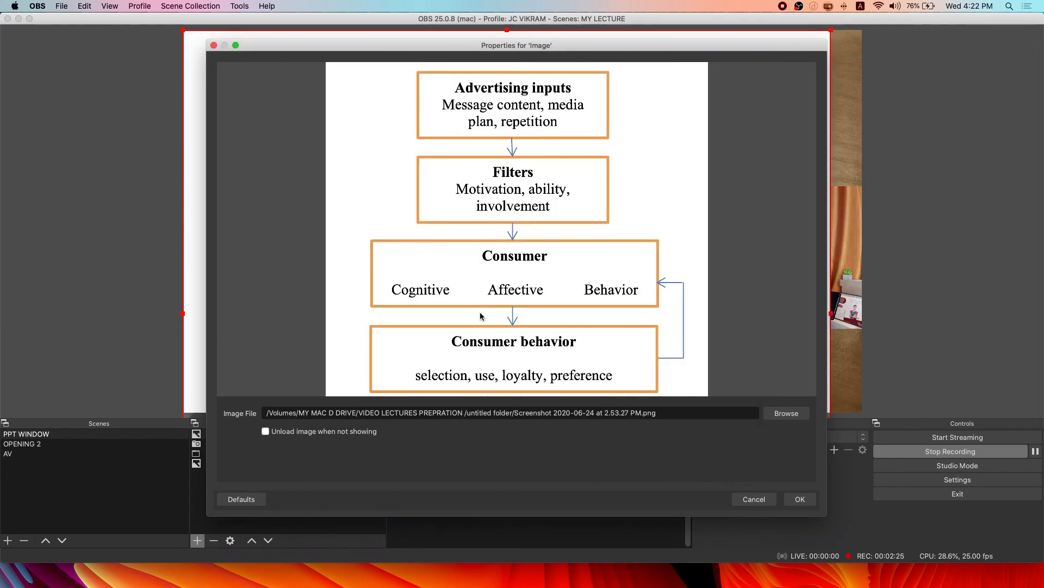
Accept the image properties, shrink the image to about half the canvas width, and place it over the slide
left_click(797, 499)
left_click_drag(184, 30, 555, 294)
left_click_drag(596, 339, 324, 123)
left_click_drag(482, 115, 482, 114)
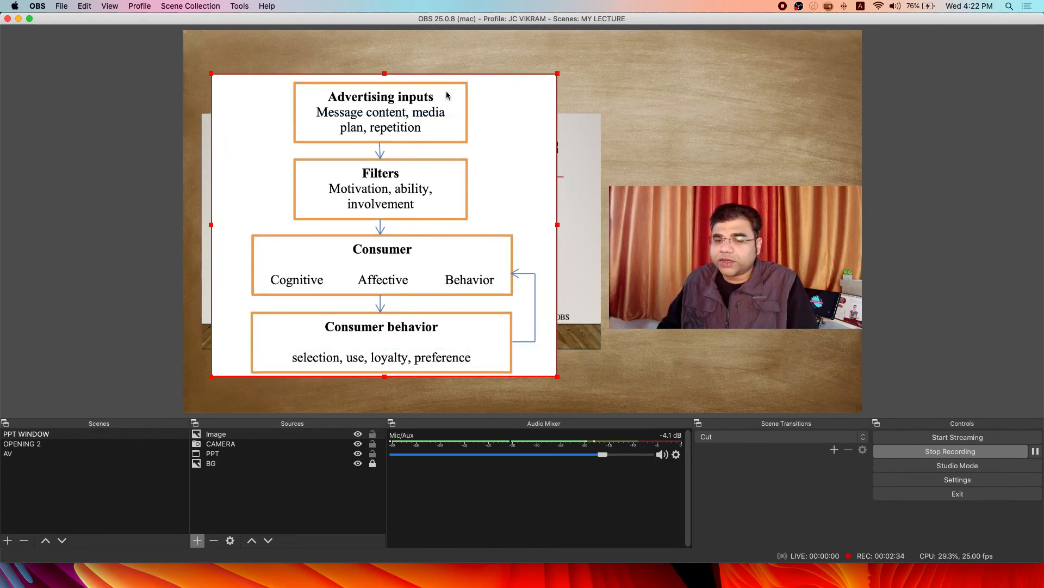